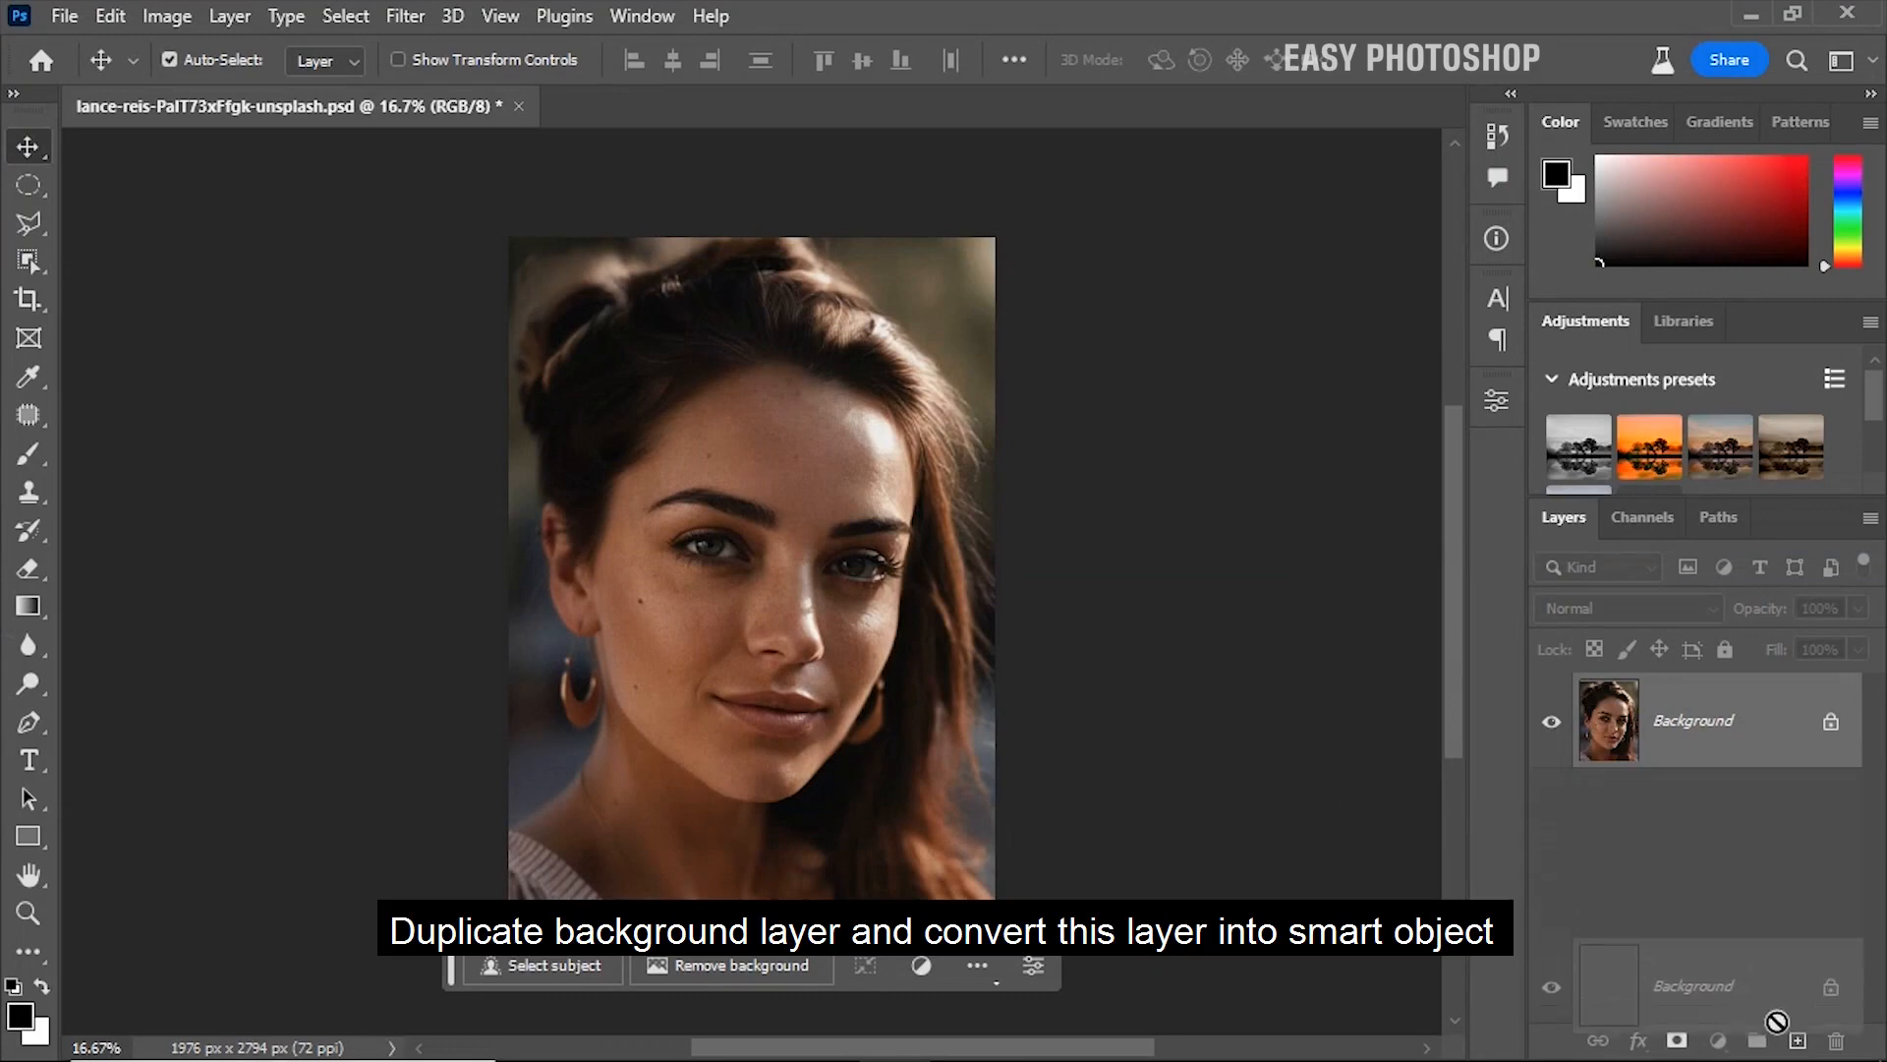
# Convert the Background copy layer to a smart object and open the Camera Raw Filter for it
pyautogui.rightClick(1707, 737)
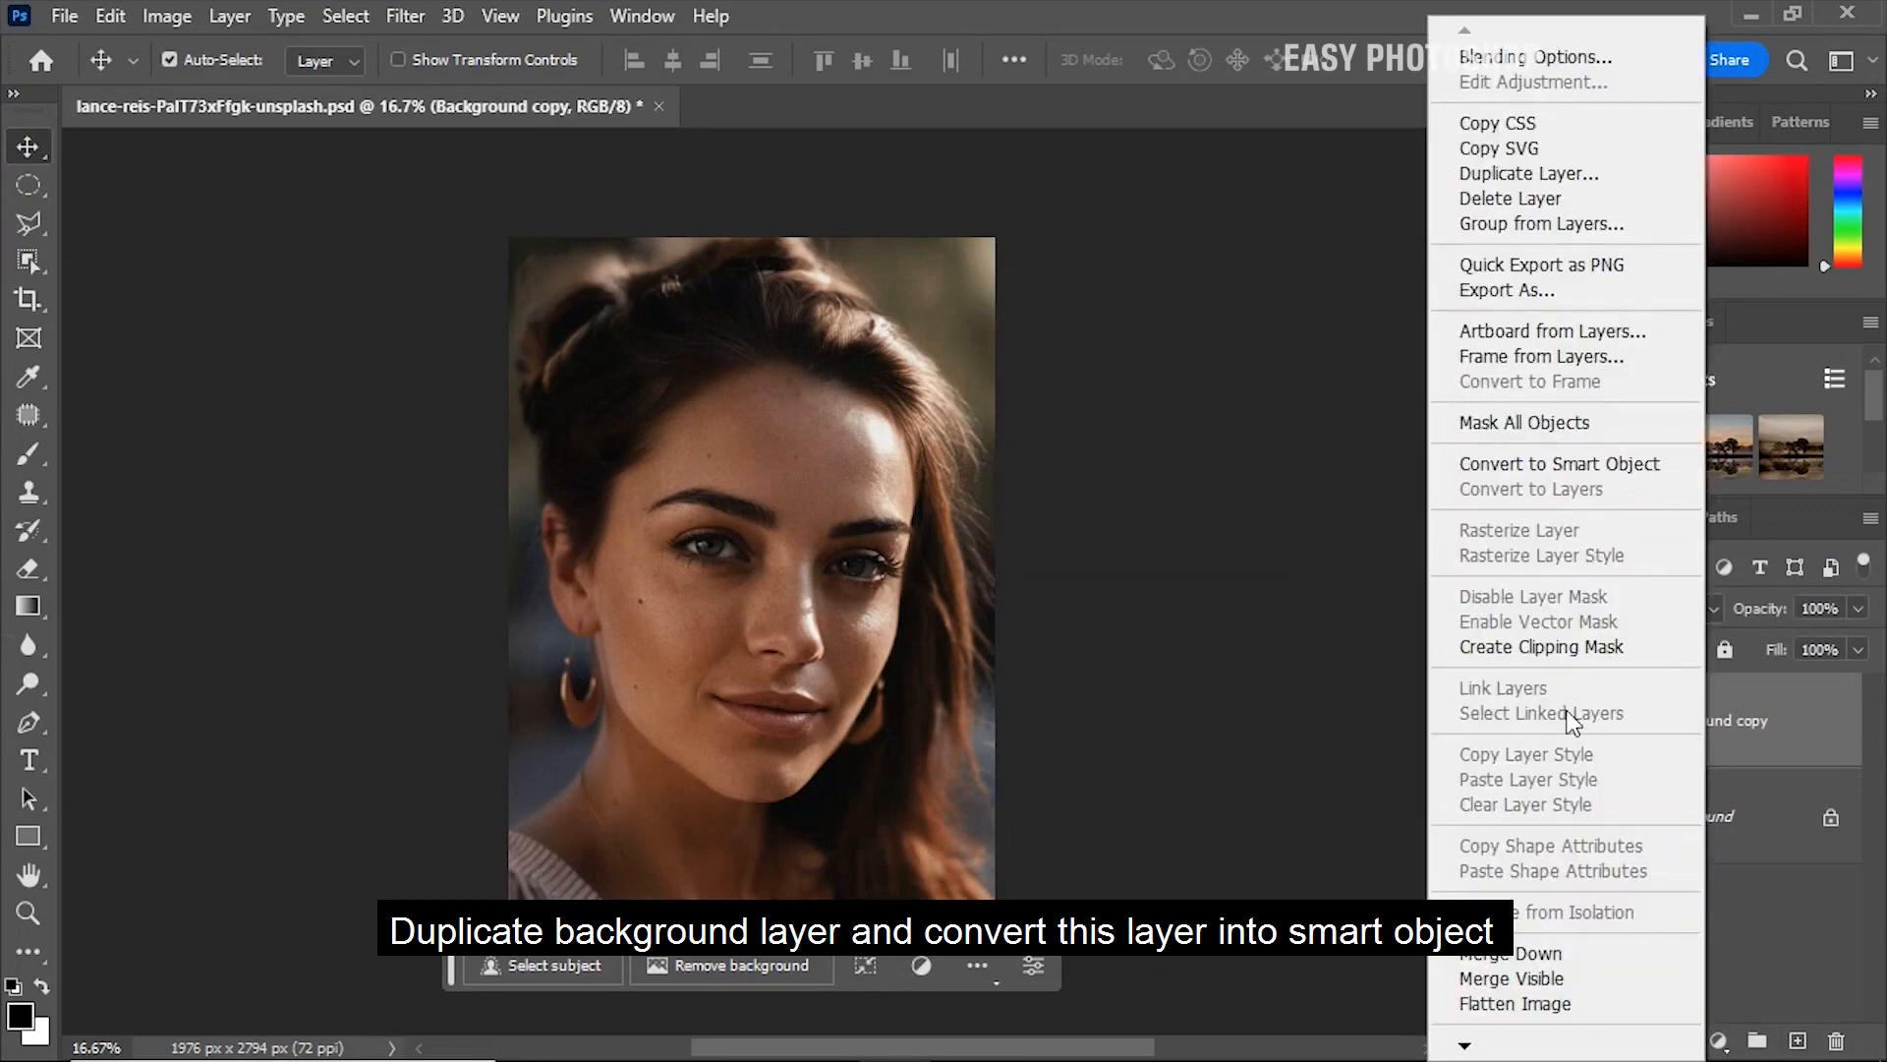
pyautogui.click(1550, 463)
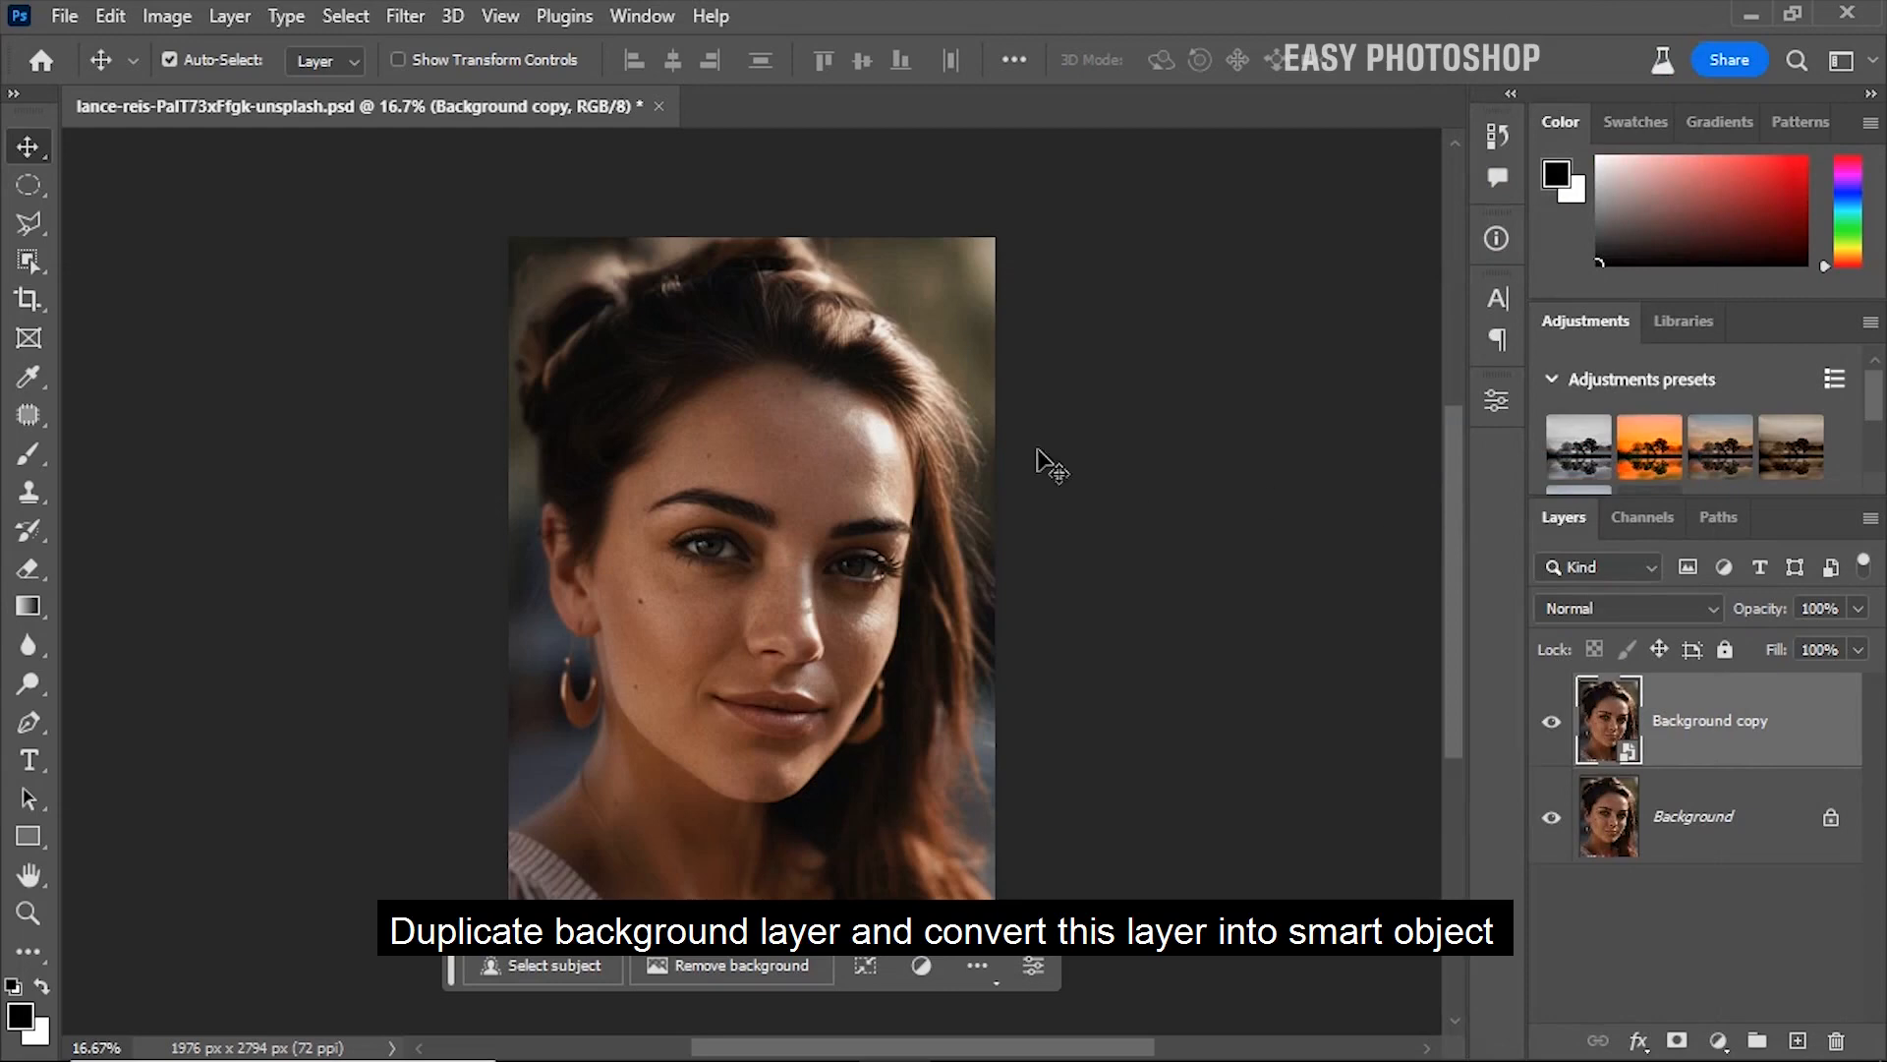
pyautogui.click(403, 16)
pyautogui.click(457, 235)
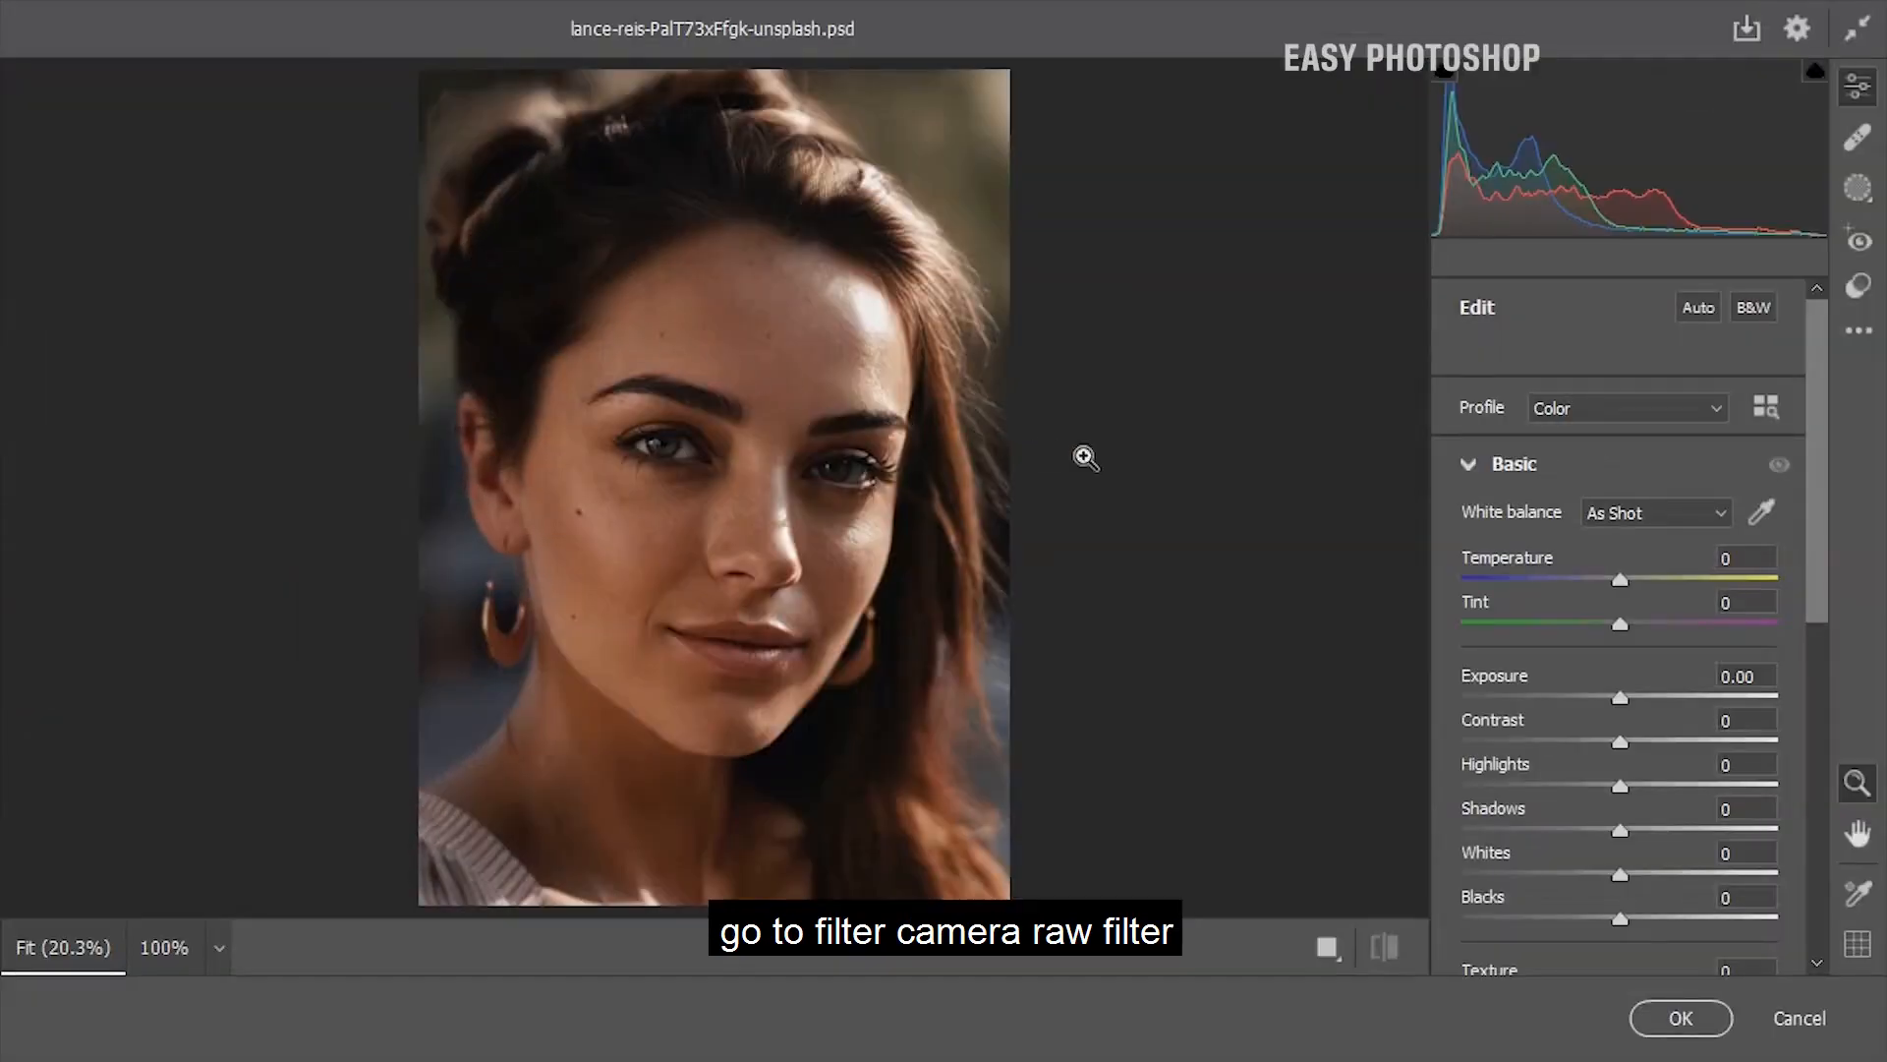
# Create one mask for Person 1 covering Body Skin and Facial Skin, and hide the mask overlay
pyautogui.click(1857, 189)
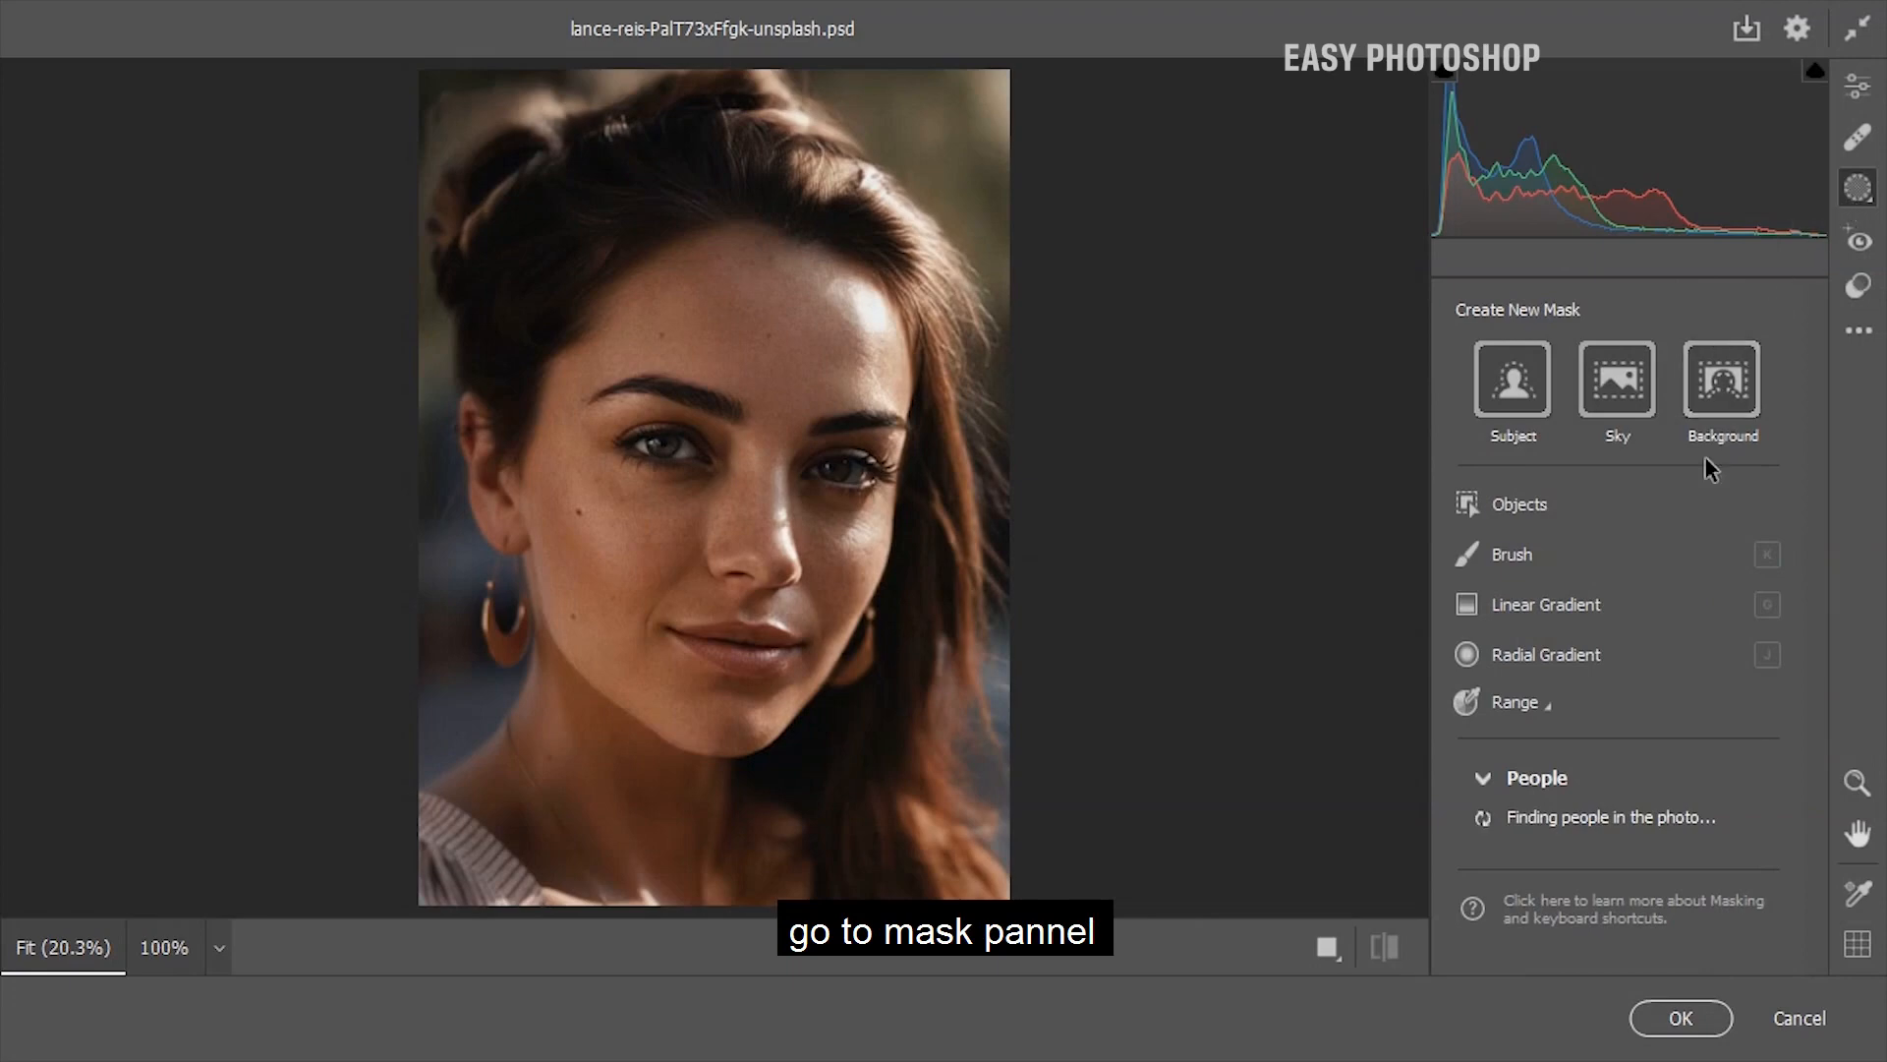
pyautogui.click(1482, 827)
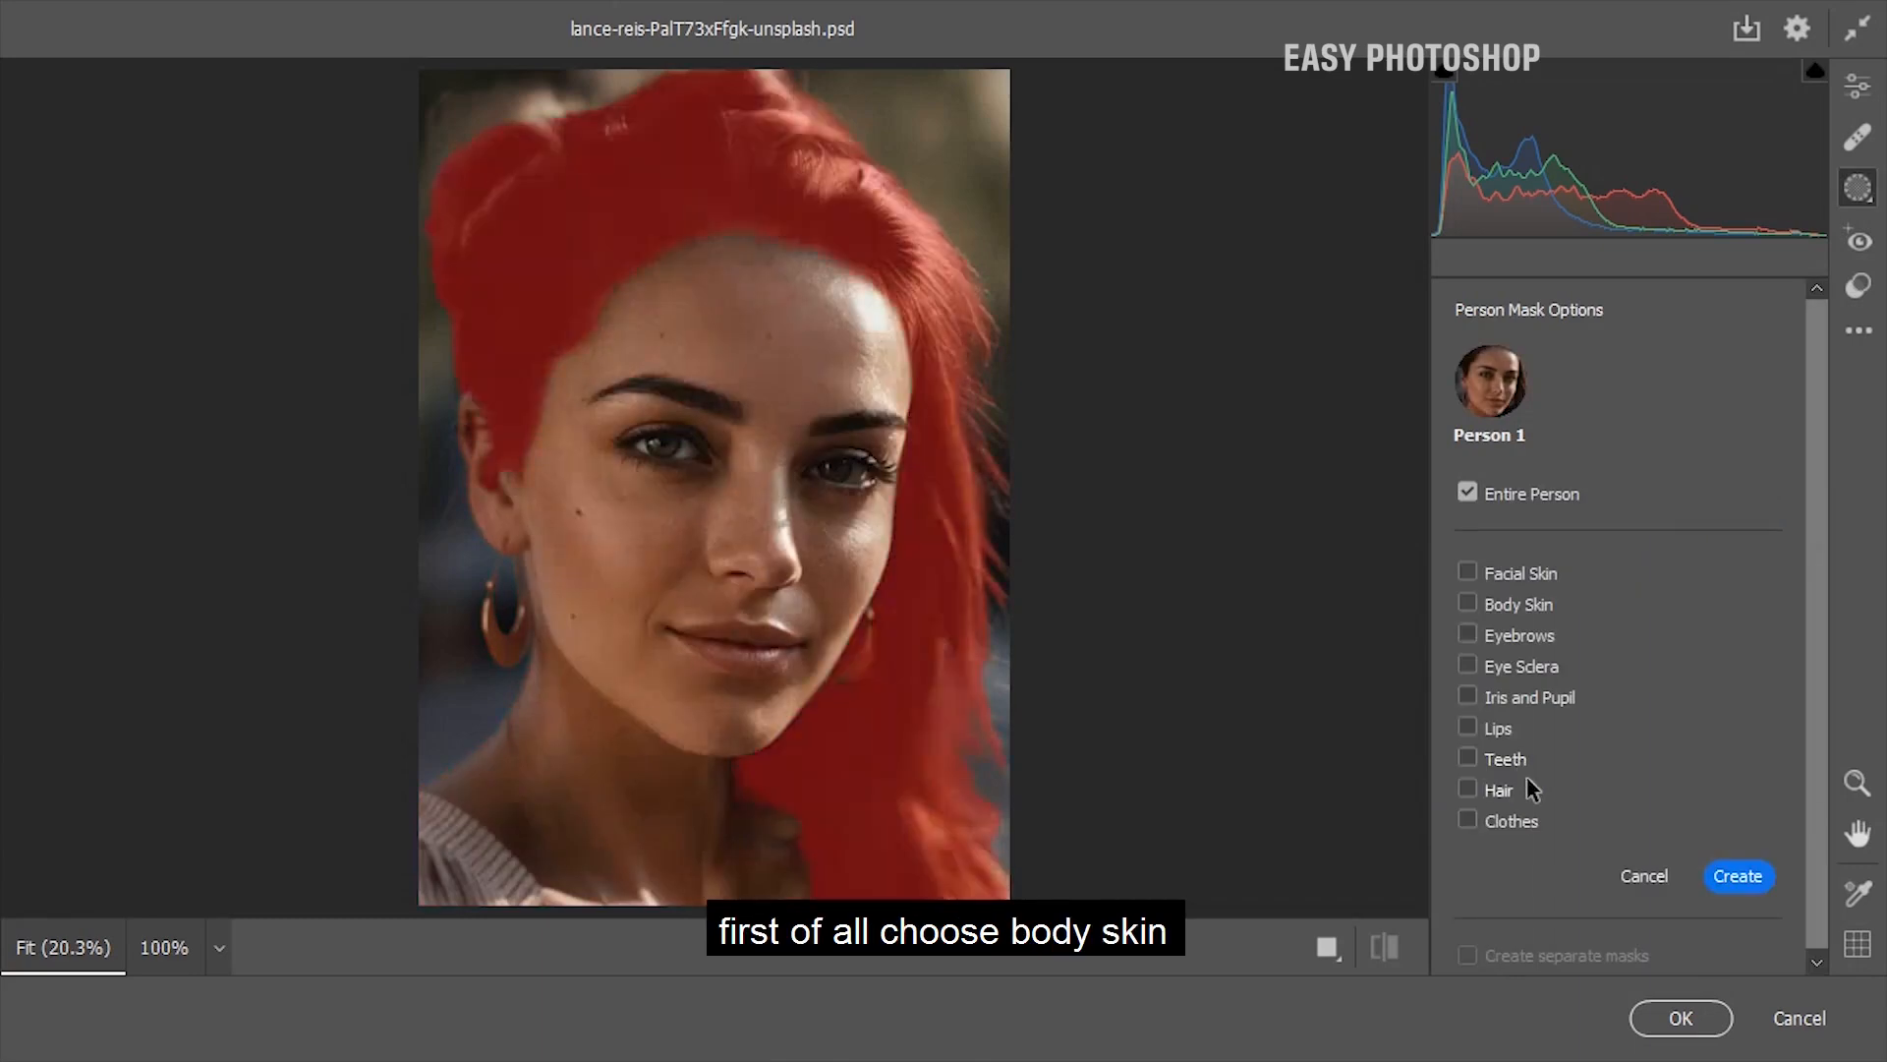
pyautogui.click(1469, 602)
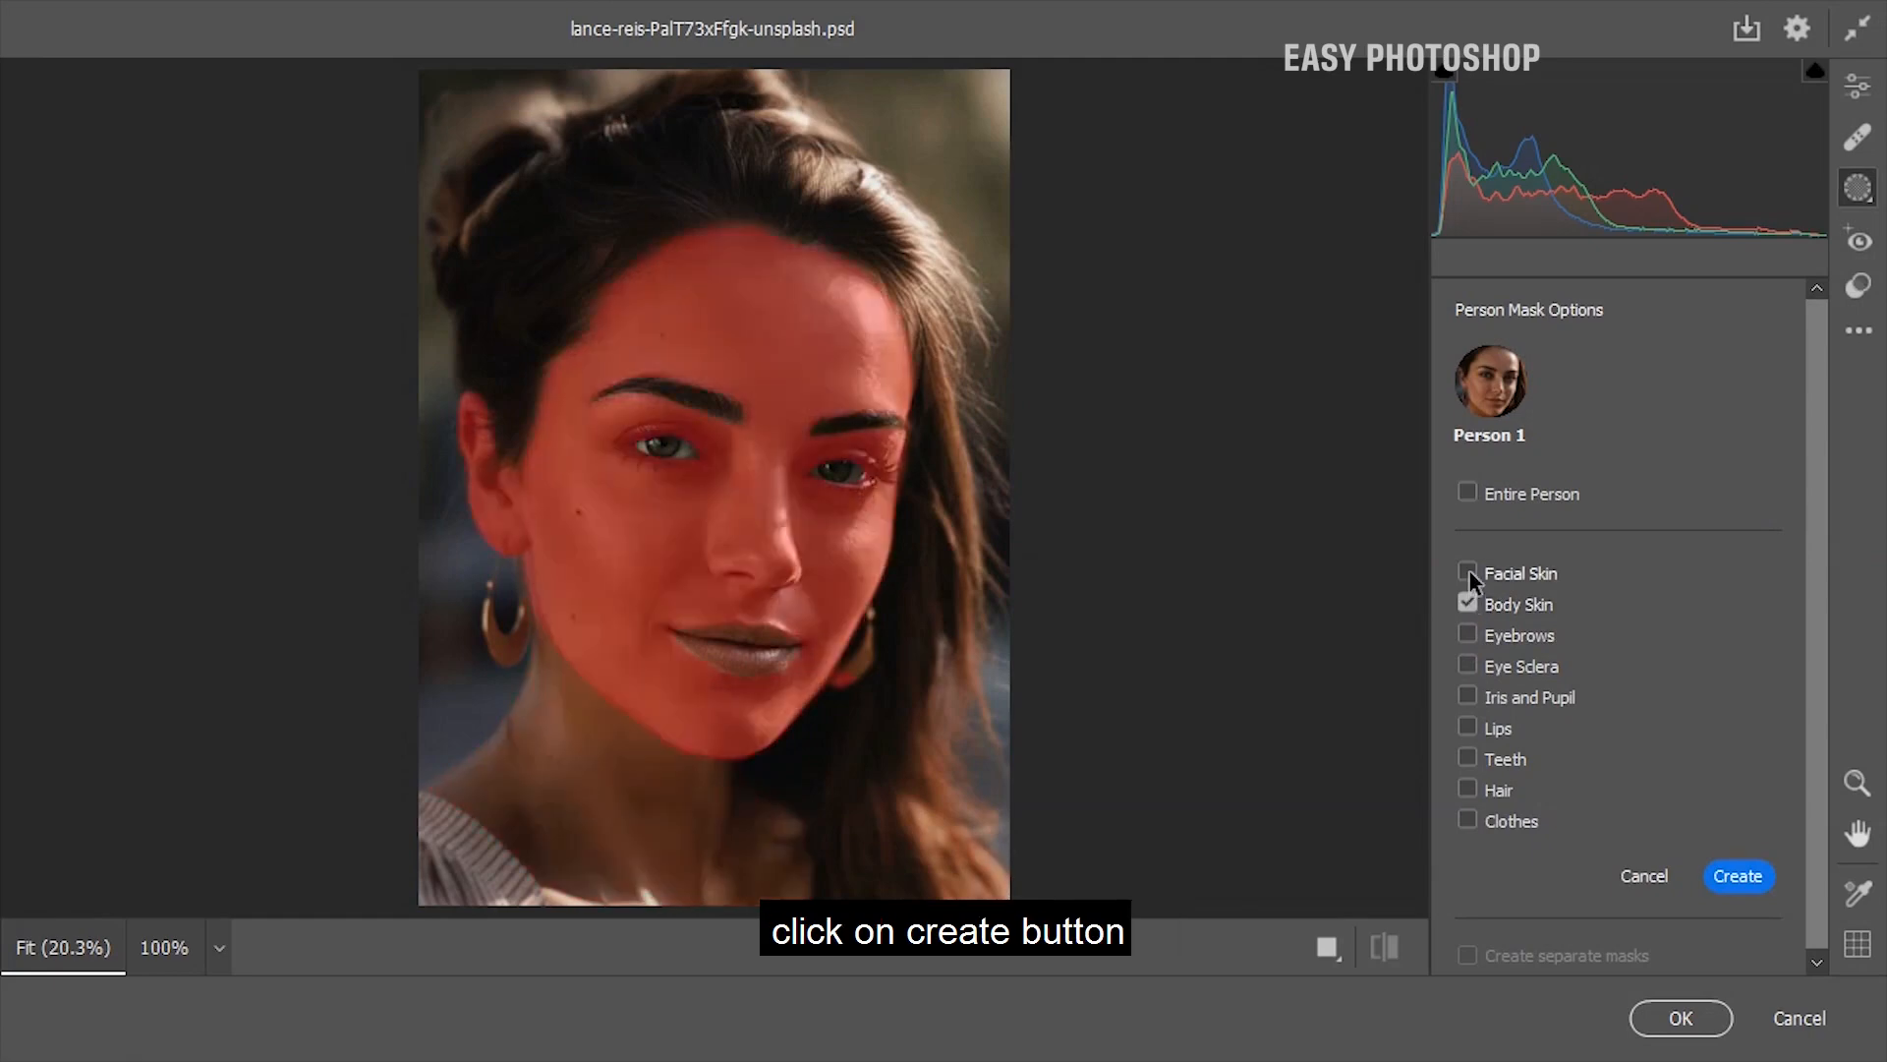
pyautogui.click(1470, 572)
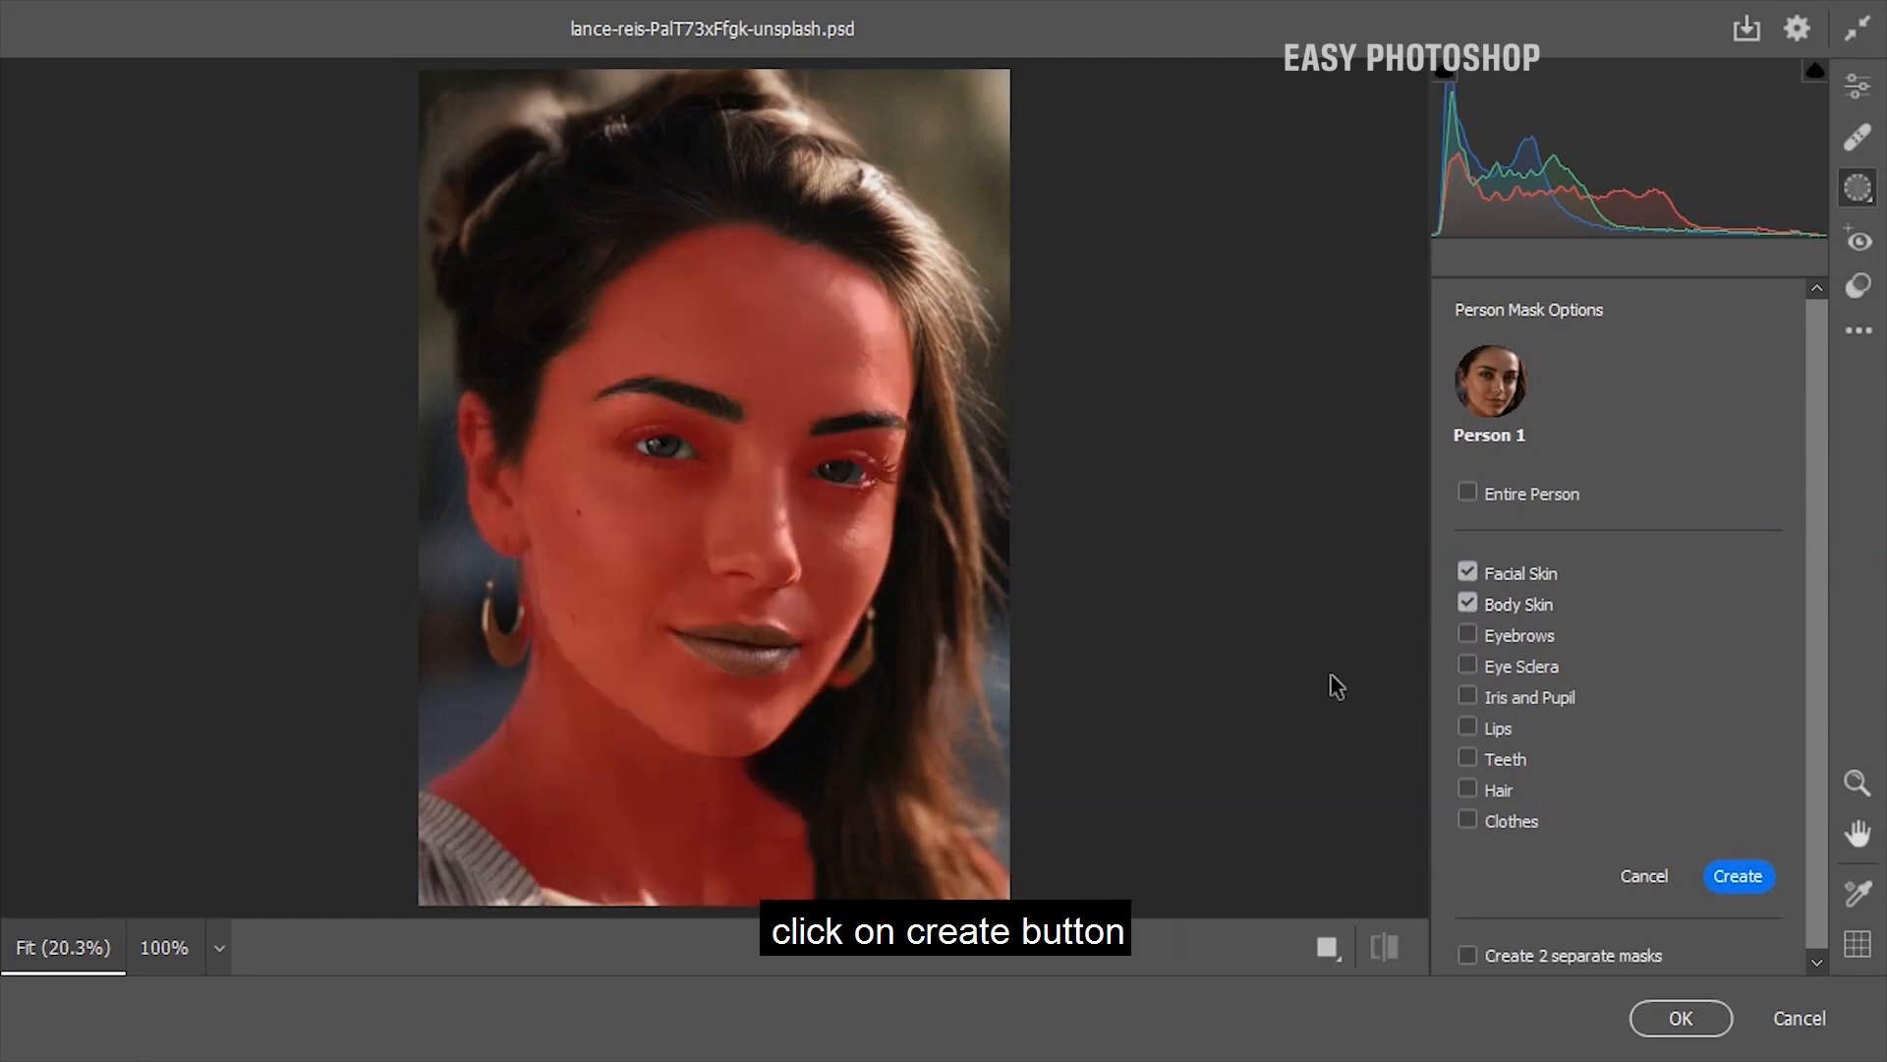
pyautogui.click(1738, 877)
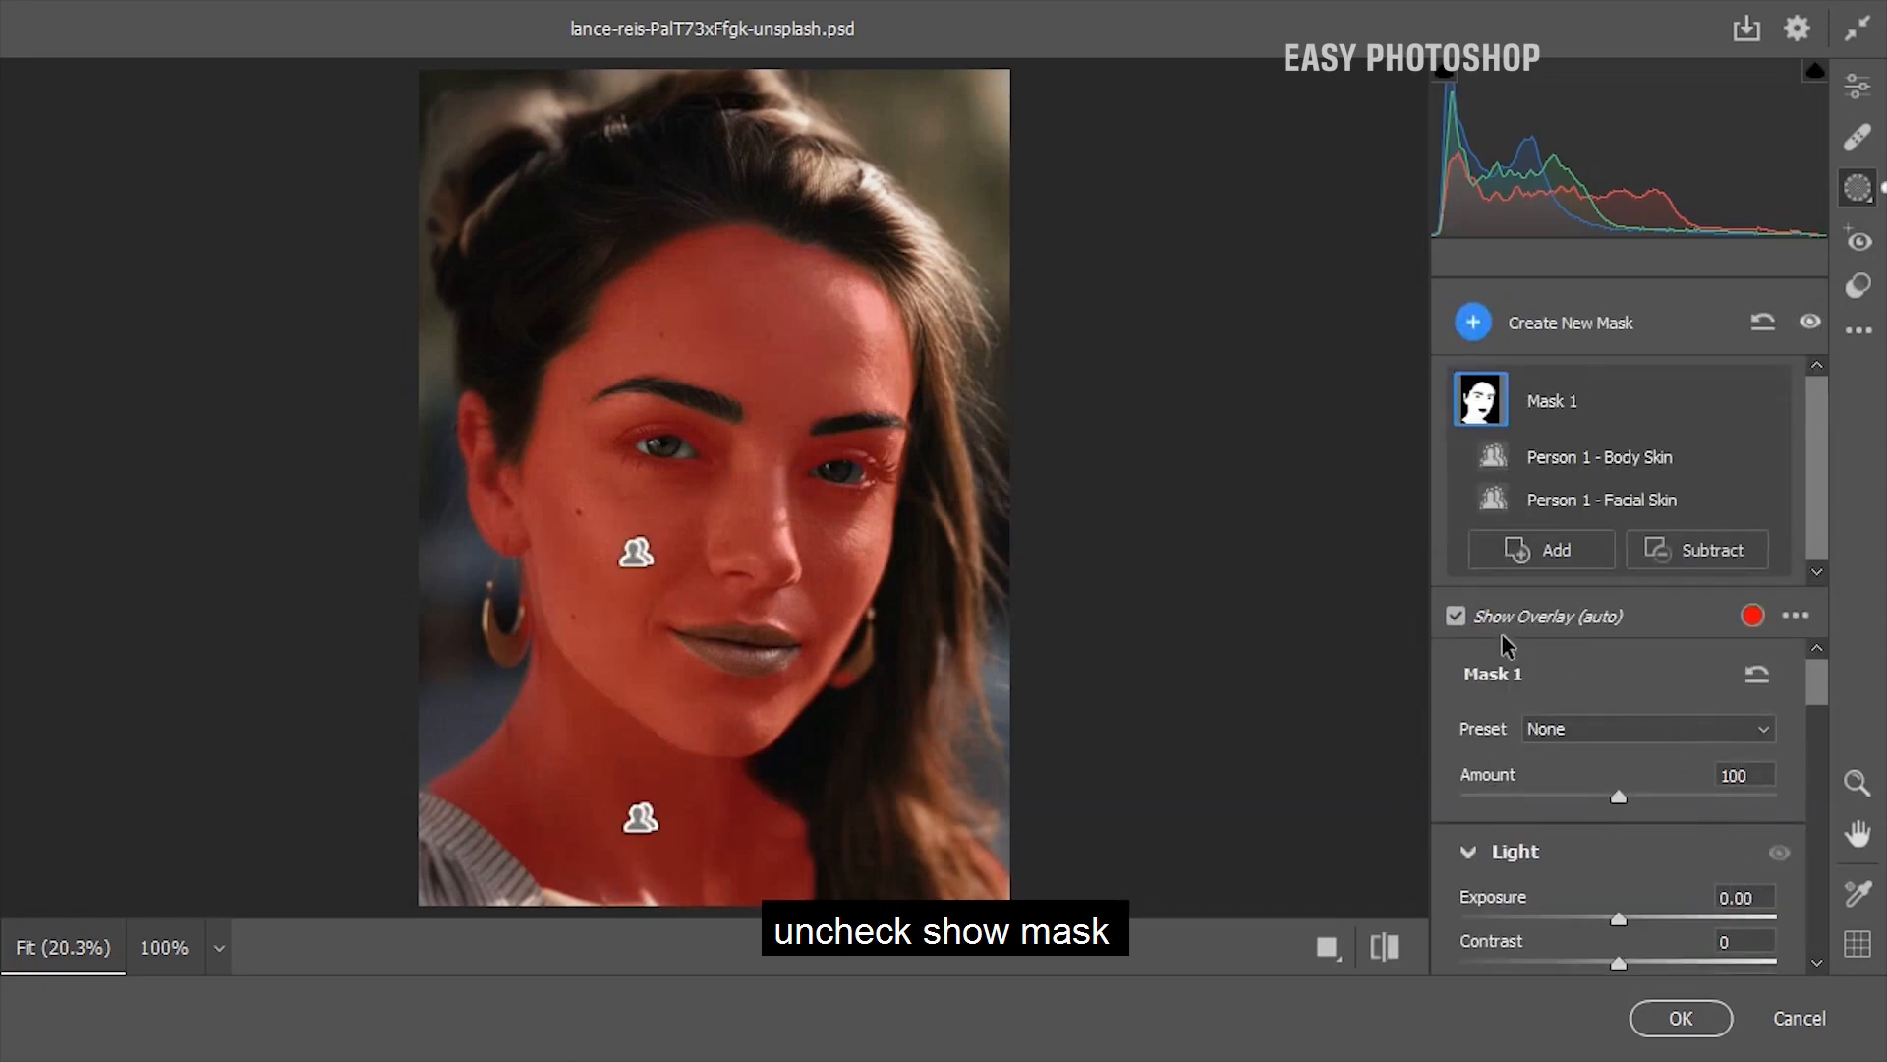
pyautogui.click(1456, 617)
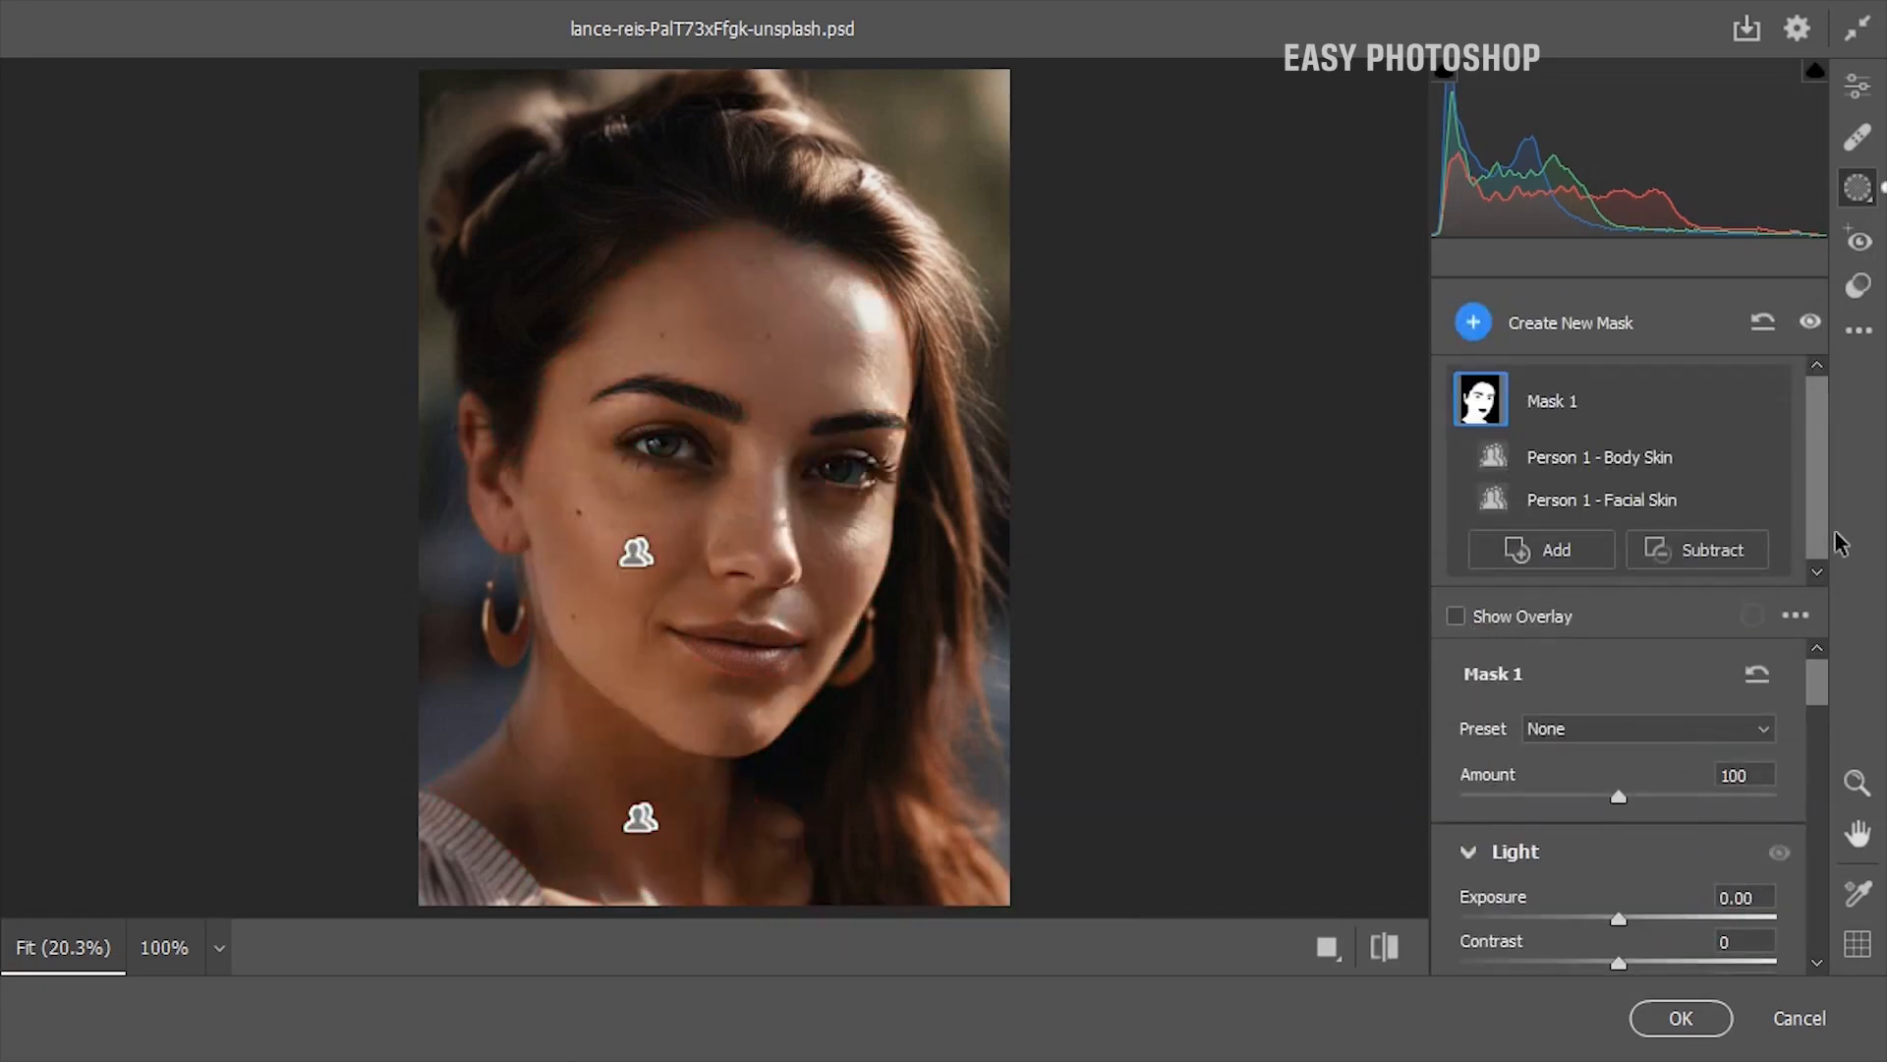
# Soften the skin mask by setting Dehaze to -29, Clarity to -59 and Texture to -31
pyautogui.moveTo(1823, 691); pyautogui.dragTo(1814, 906)
pyautogui.moveTo(1618, 830); pyautogui.dragTo(1573, 831)
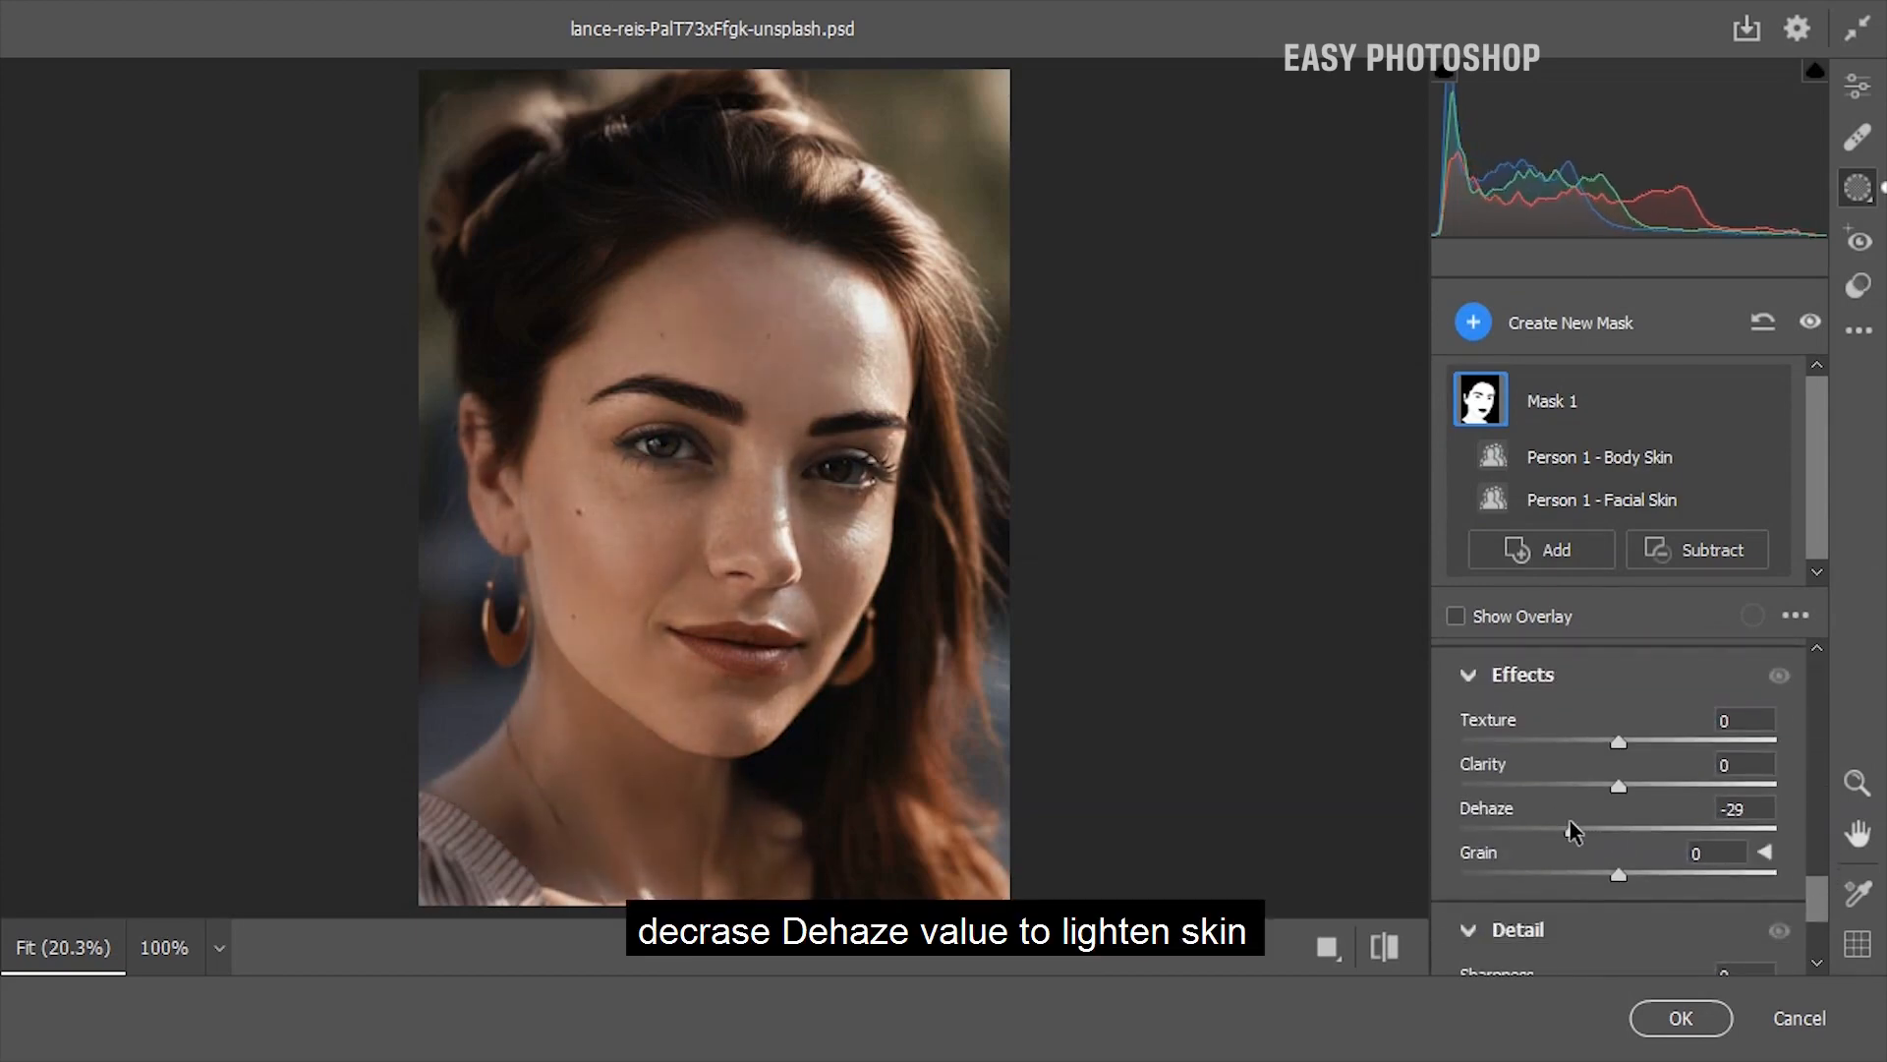
pyautogui.moveTo(1618, 786); pyautogui.dragTo(1526, 785)
pyautogui.moveTo(1618, 742); pyautogui.dragTo(1568, 746)
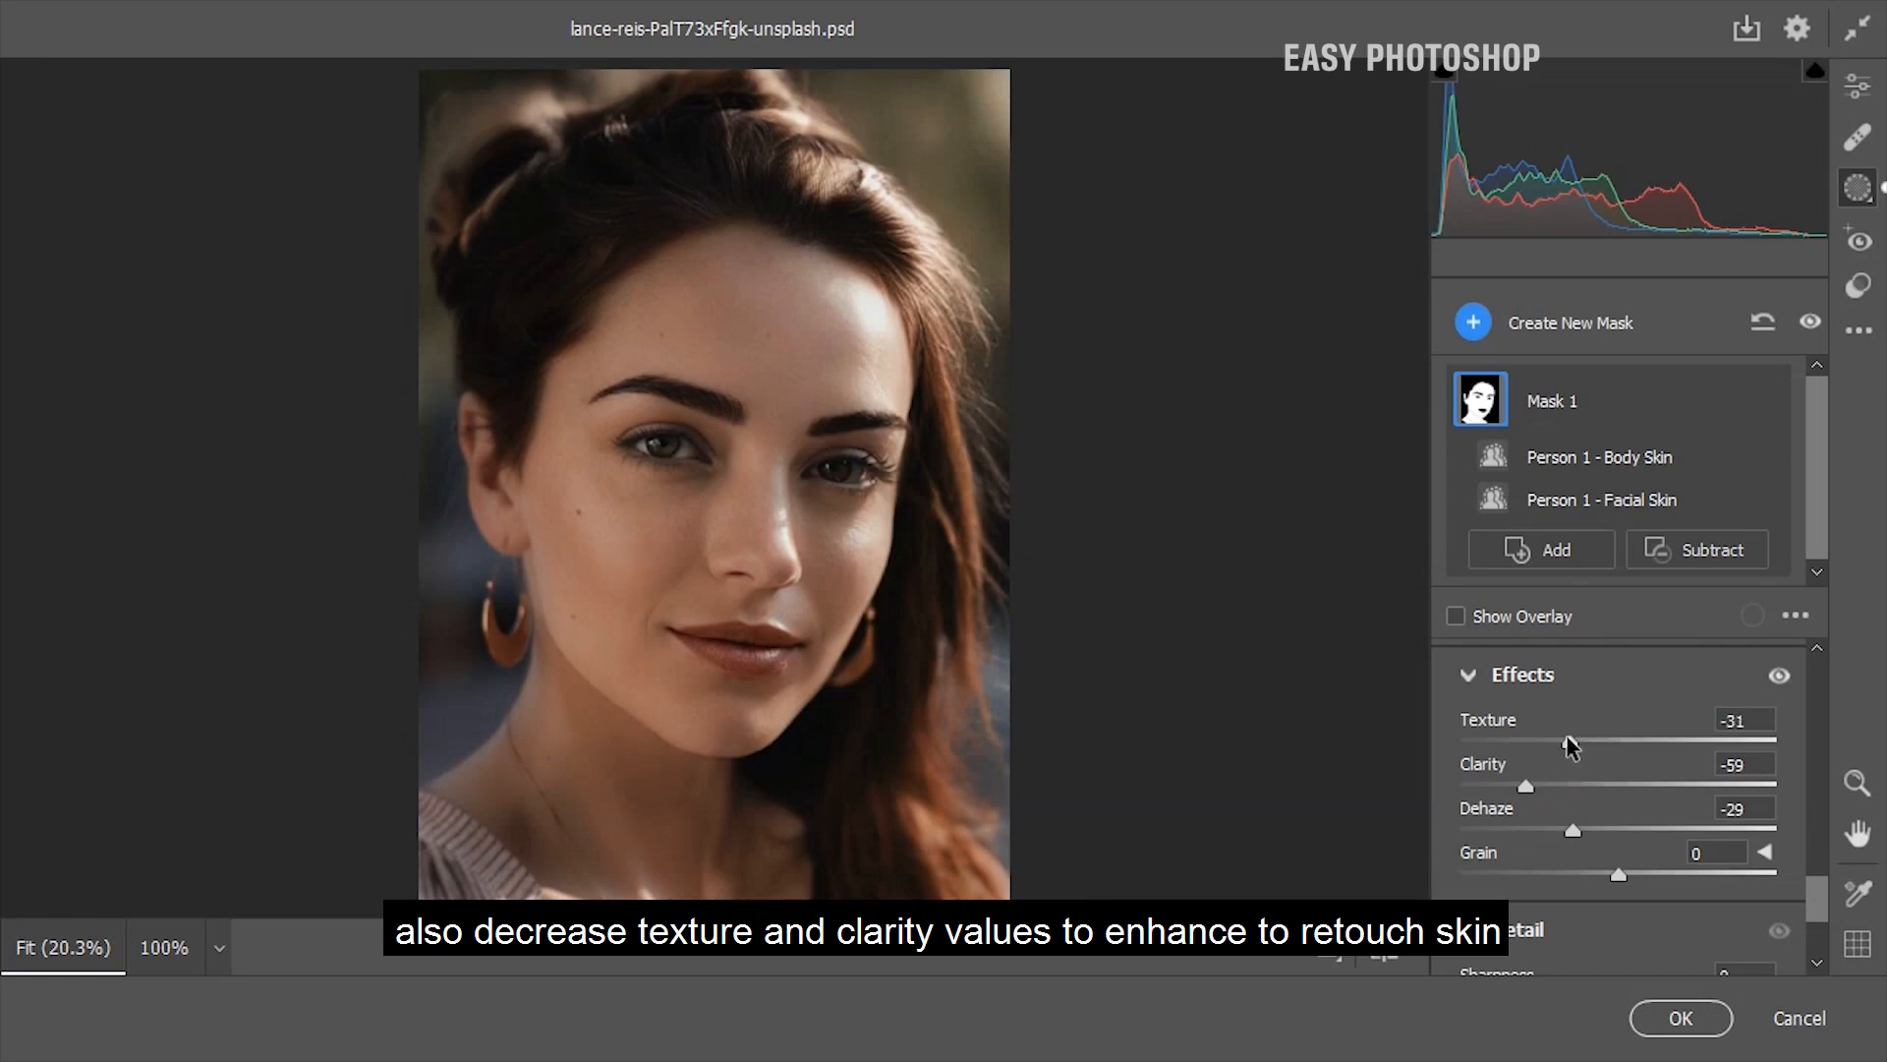
# Warm the skin tone by setting the skin mask's Temperature to +8
pyautogui.moveTo(1817, 882); pyautogui.dragTo(1827, 766)
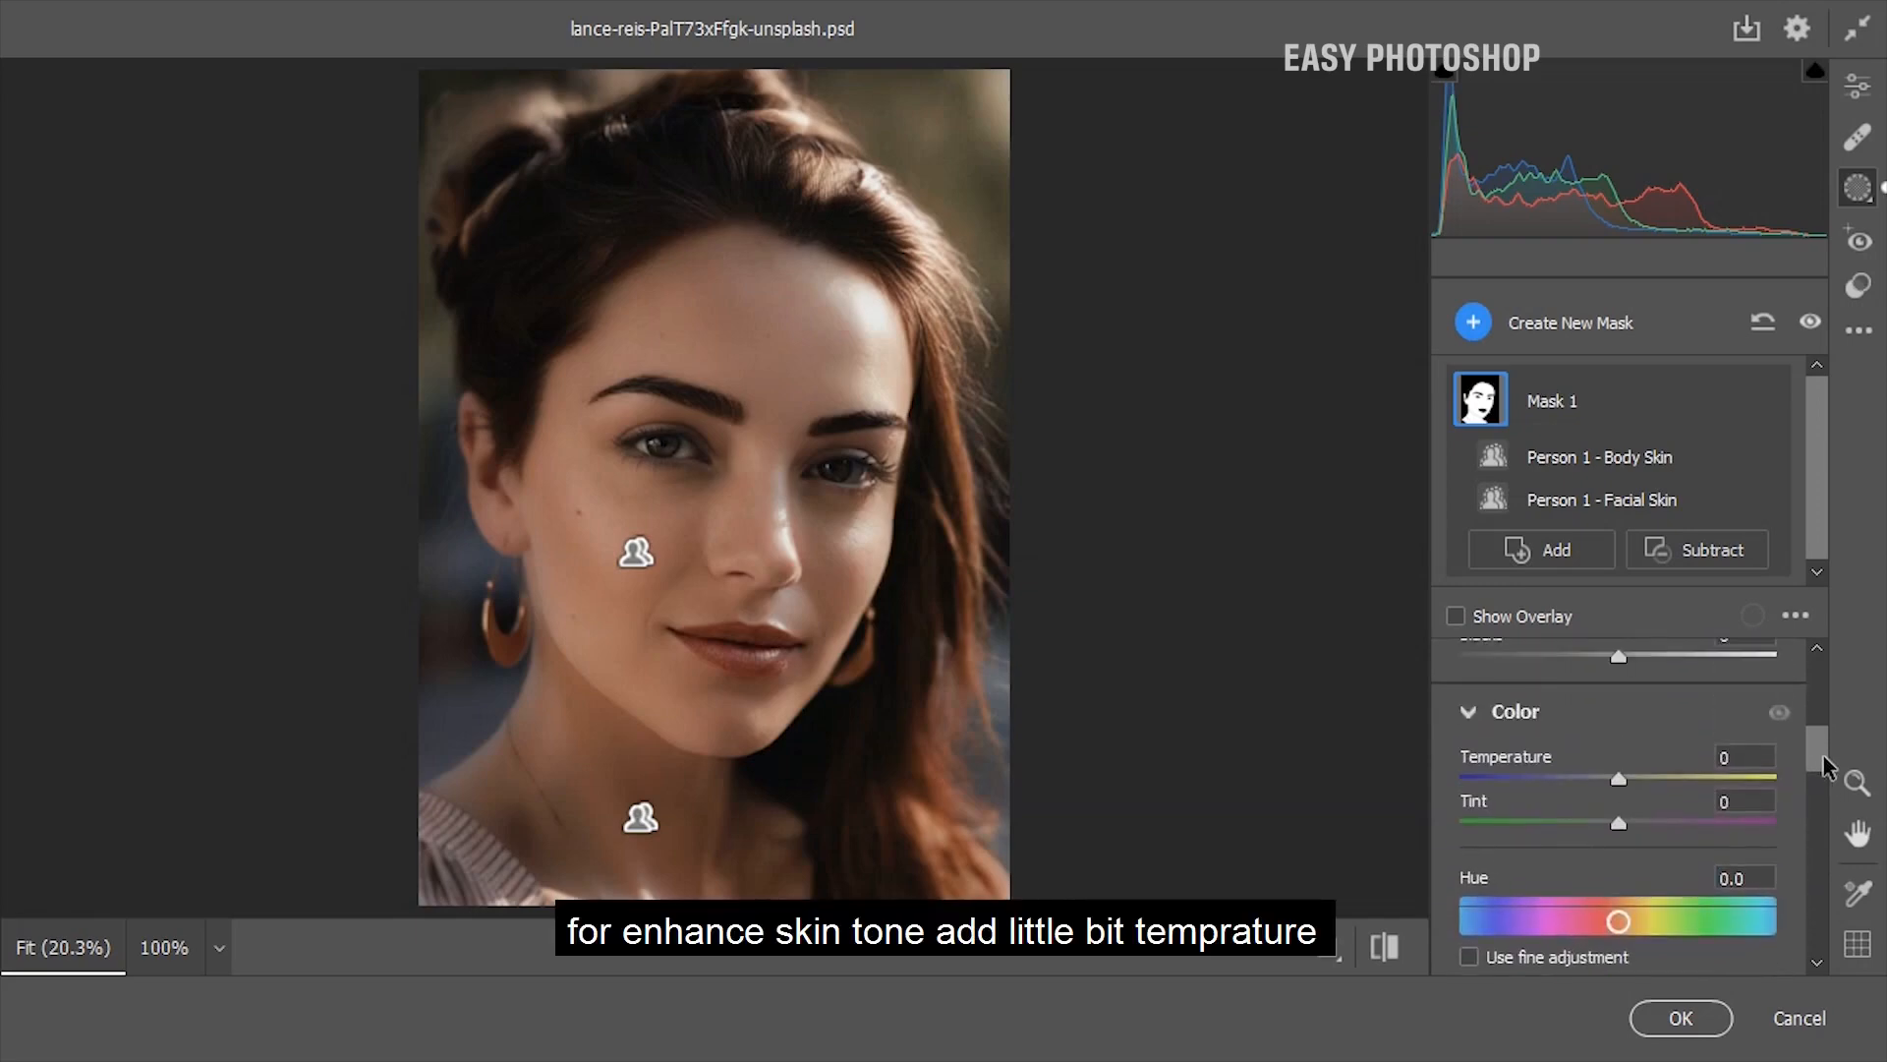
pyautogui.moveTo(1618, 779)
pyautogui.mouseDown()
pyautogui.moveTo(1654, 784)
pyautogui.moveTo(1632, 784)
pyautogui.mouseUp()
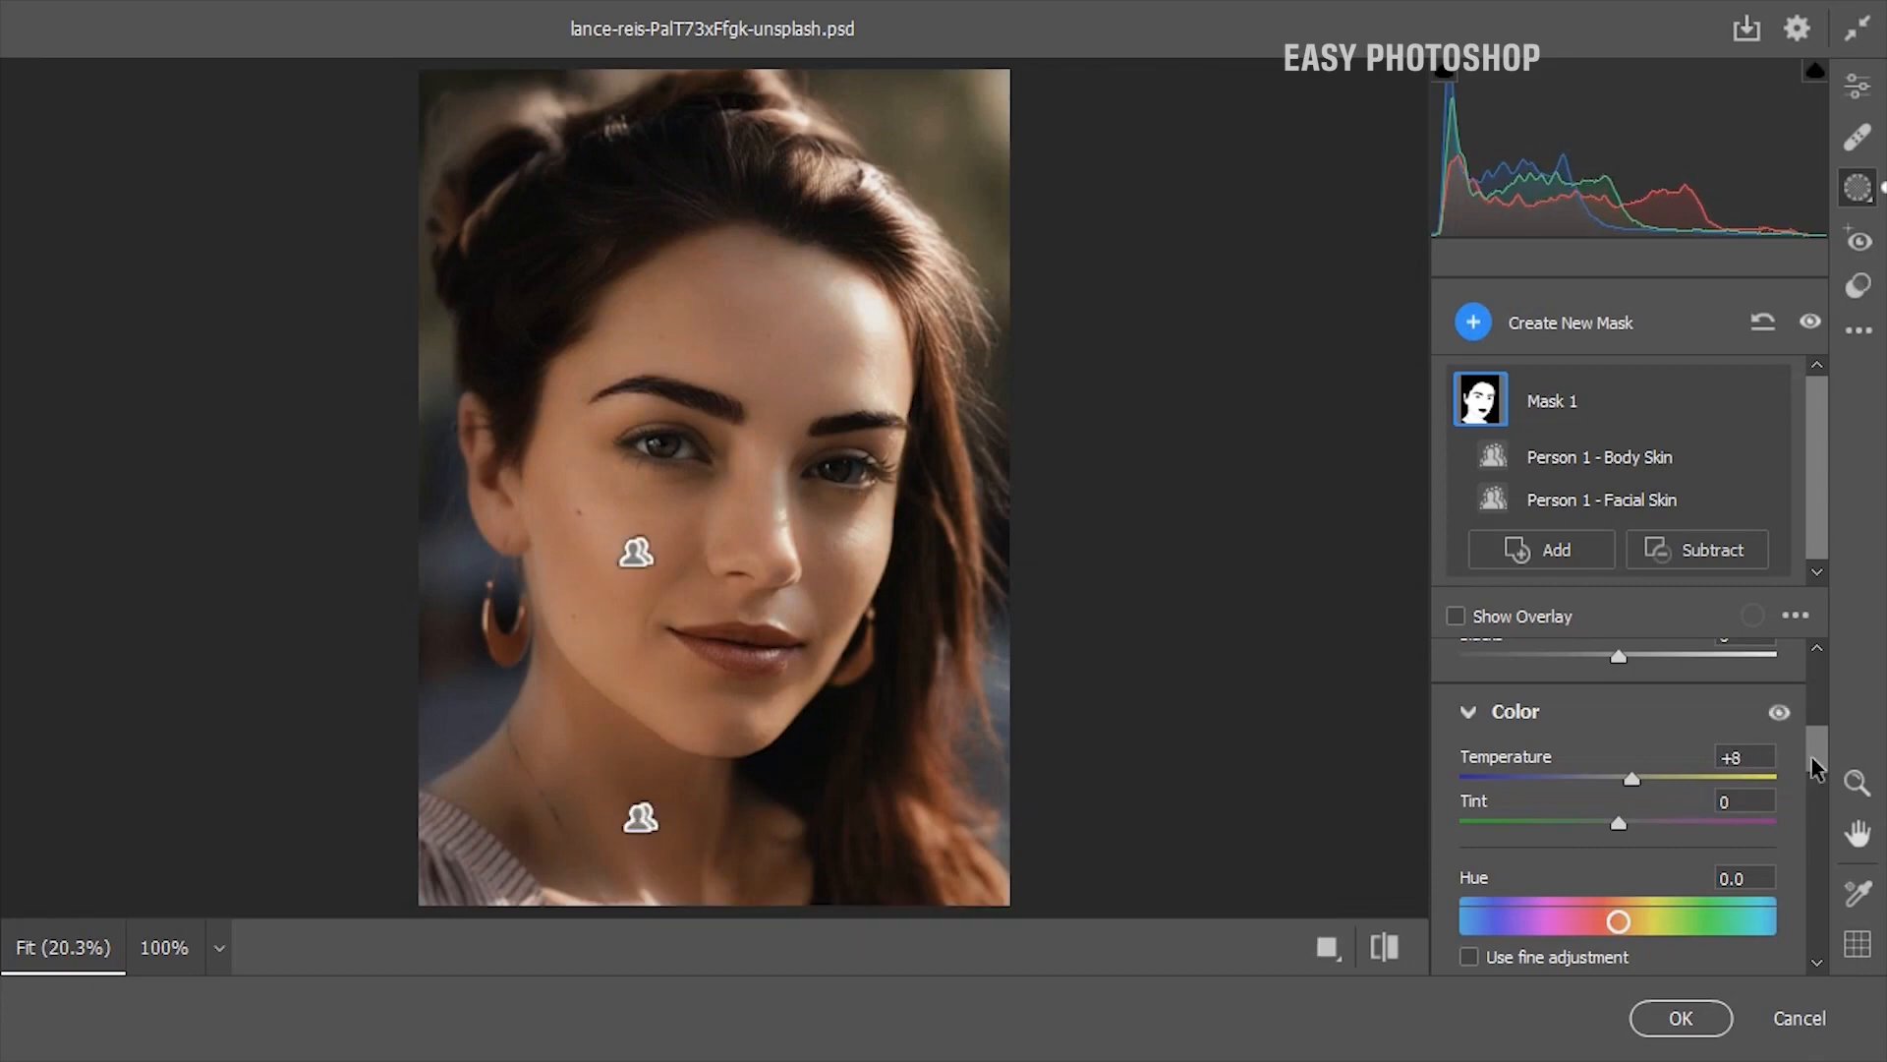
pyautogui.scroll(-3, 1814, 767)
pyautogui.moveTo(1619, 874); pyautogui.dragTo(1628, 874)
# Set the skin mask's Exposure to +0.15 and Contrast to +4, and compare the portrait before and after
pyautogui.moveTo(1814, 778); pyautogui.dragTo(1812, 715)
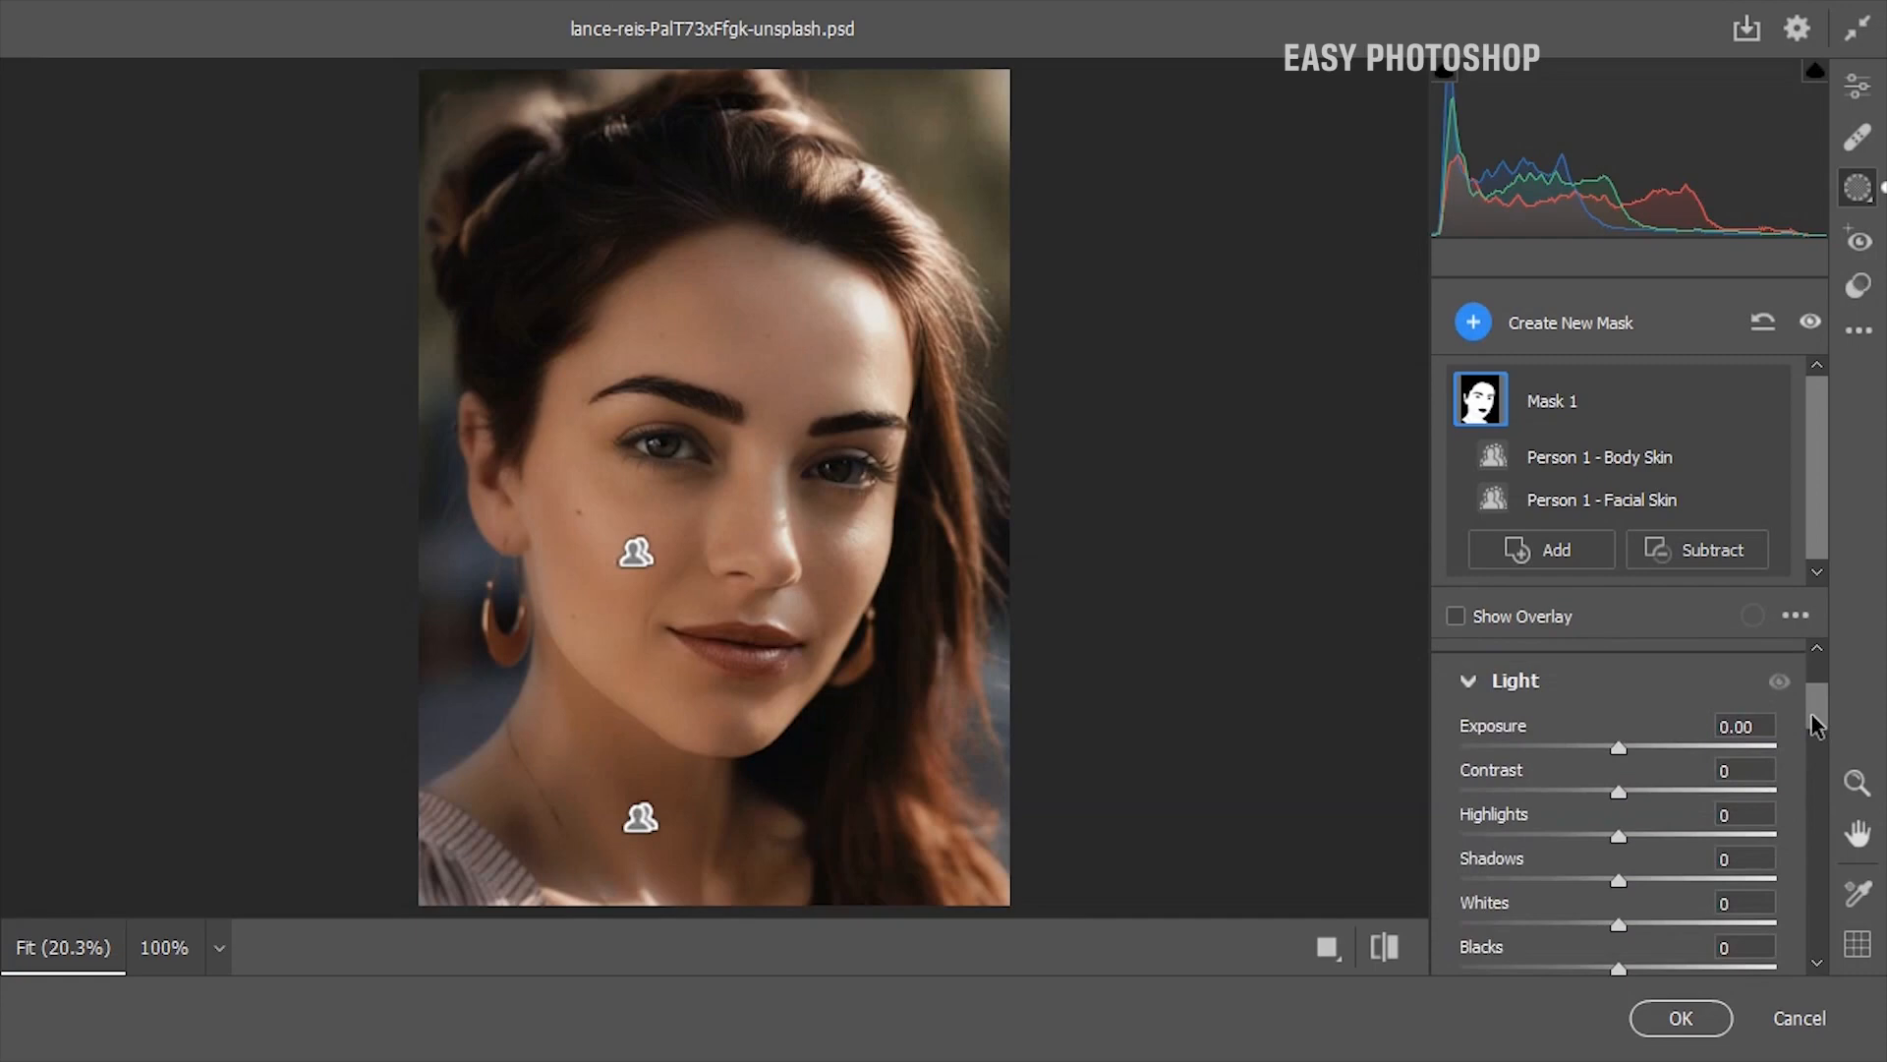
pyautogui.moveTo(1620, 791); pyautogui.dragTo(1623, 744)
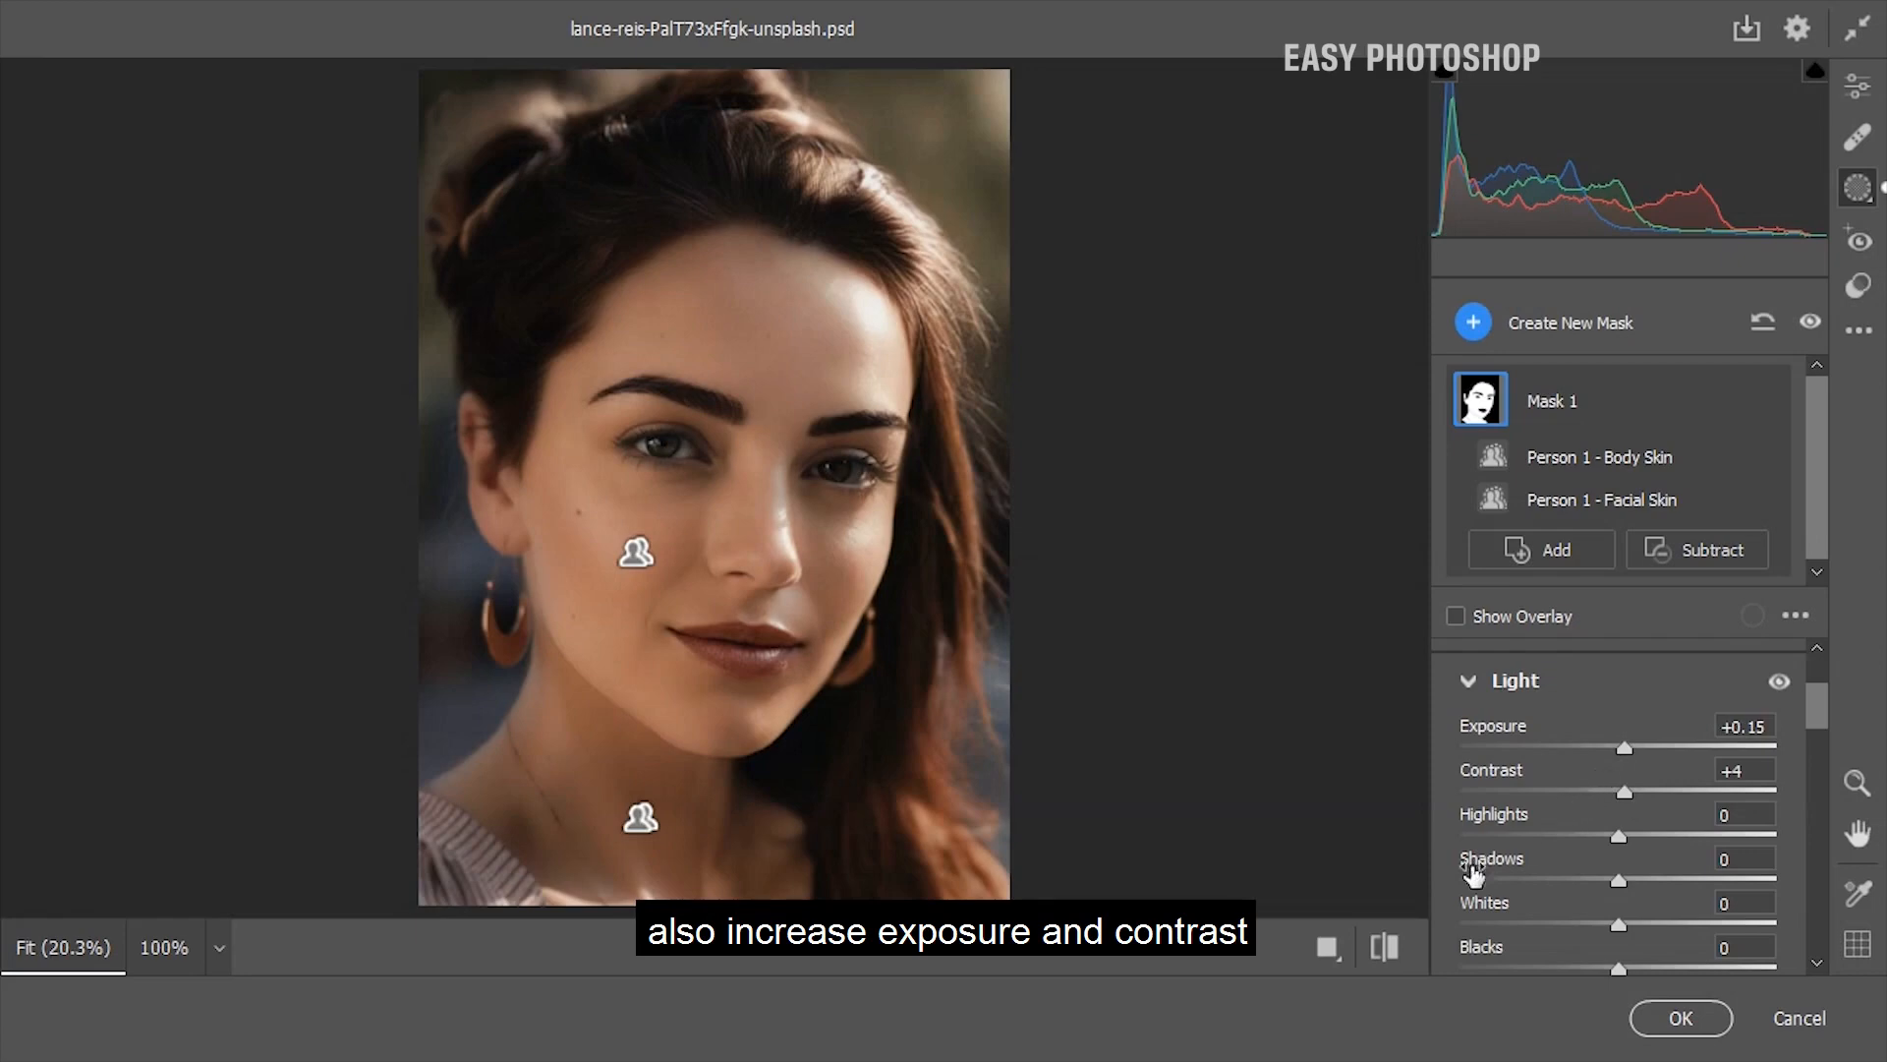
pyautogui.click(1385, 947)
pyautogui.click(1394, 948)
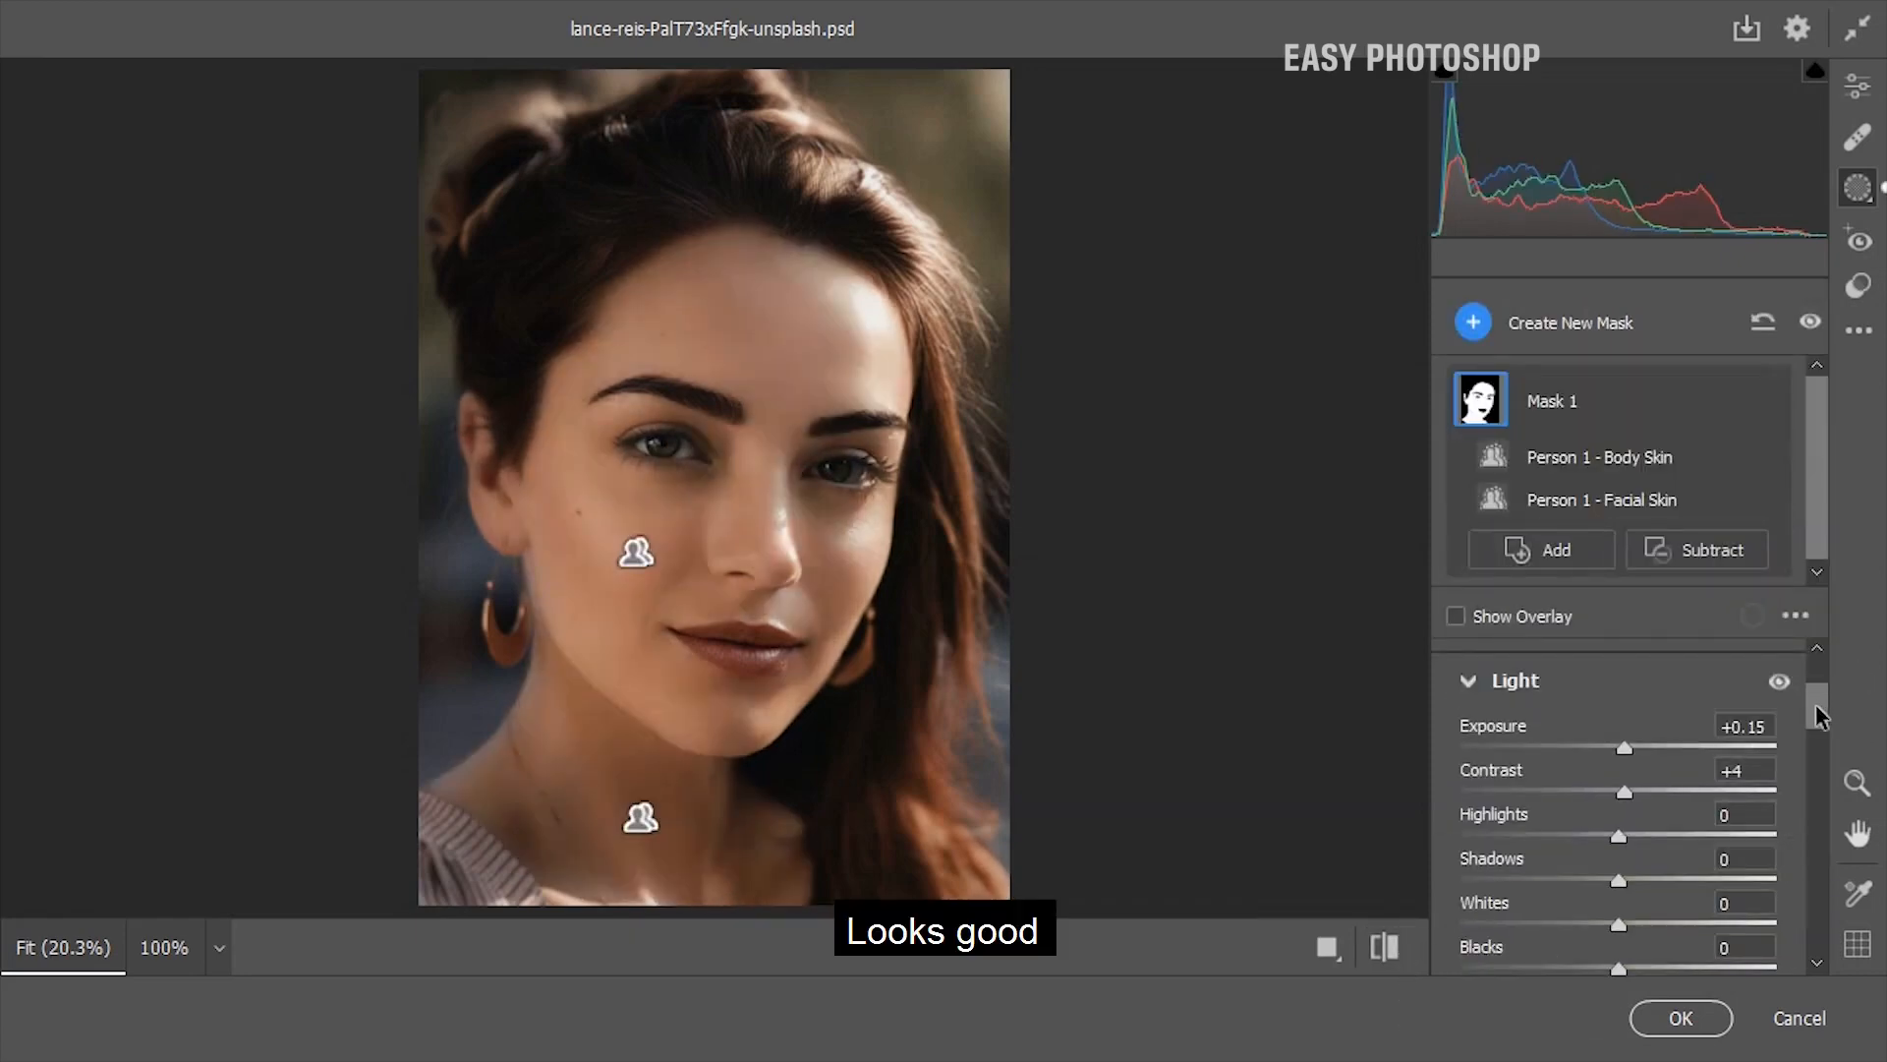
# Create a new people mask for Person 1 covering only the Lips, and hide its overlay
pyautogui.scroll(1, 1834, 694)
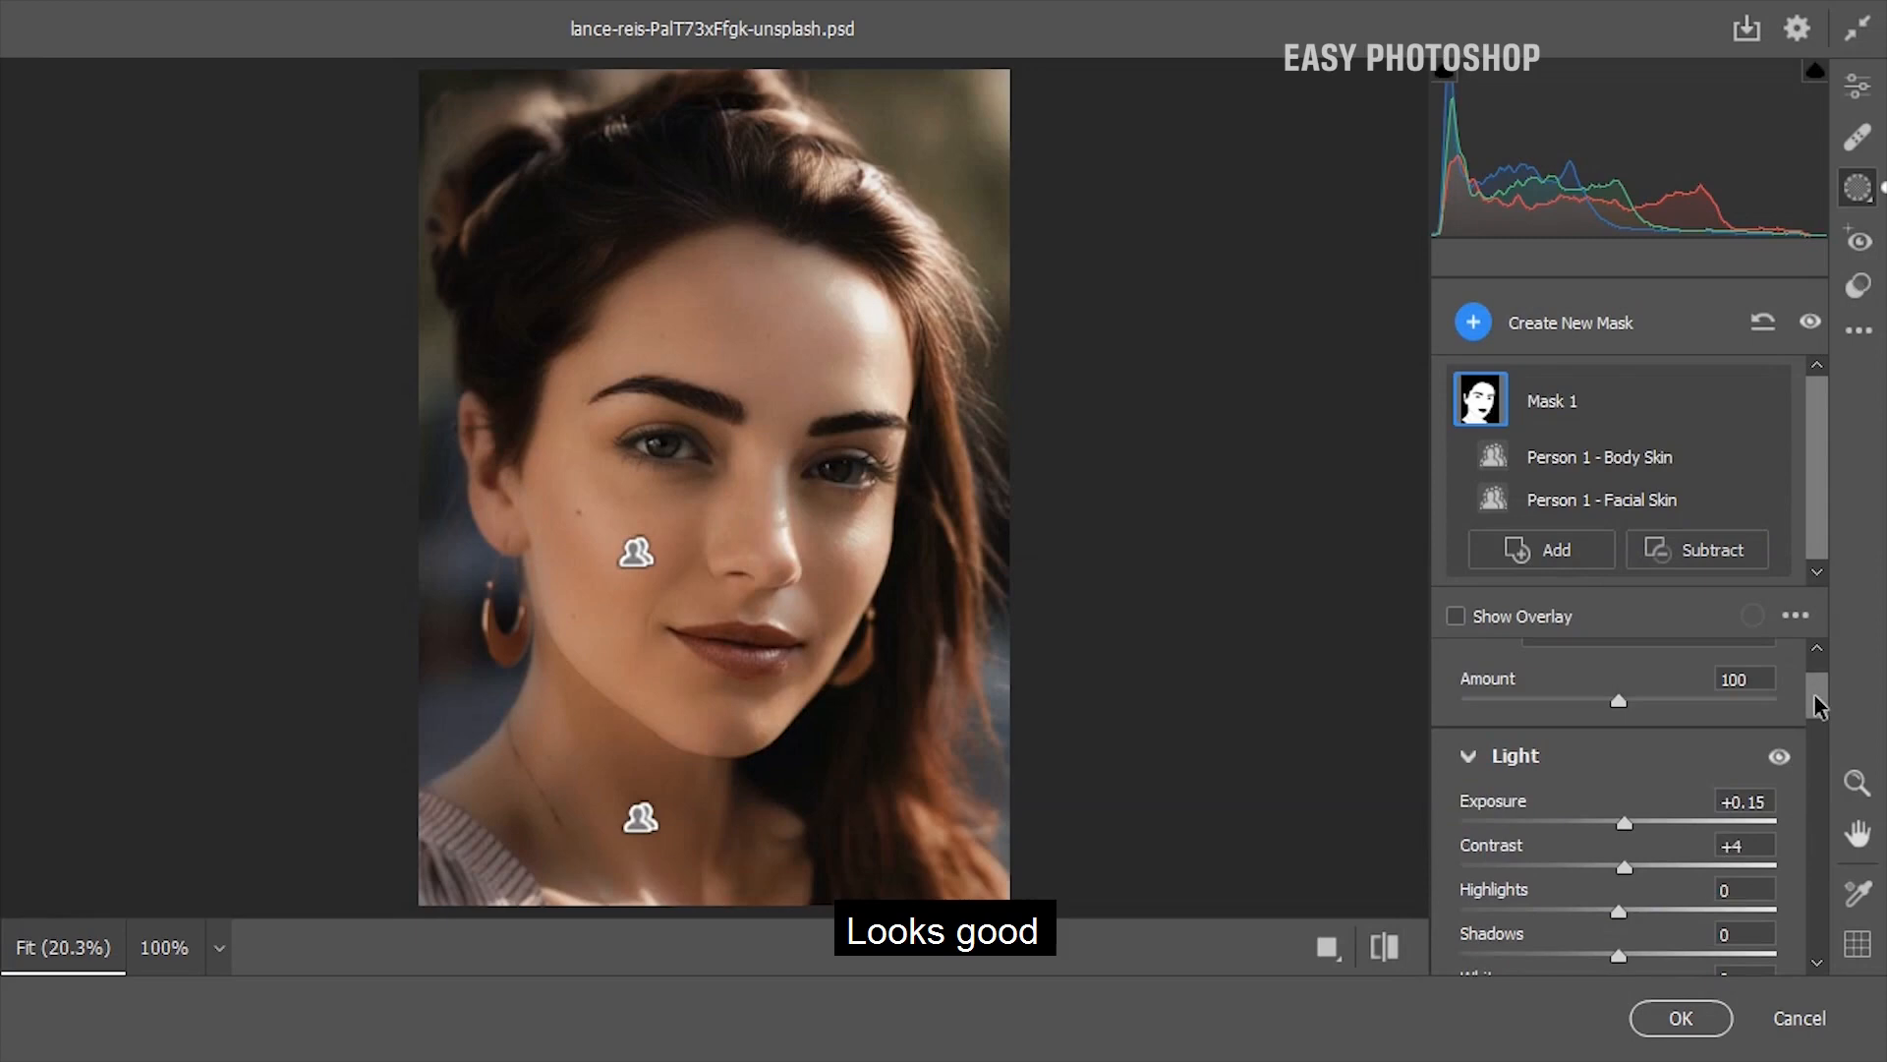
pyautogui.click(1474, 324)
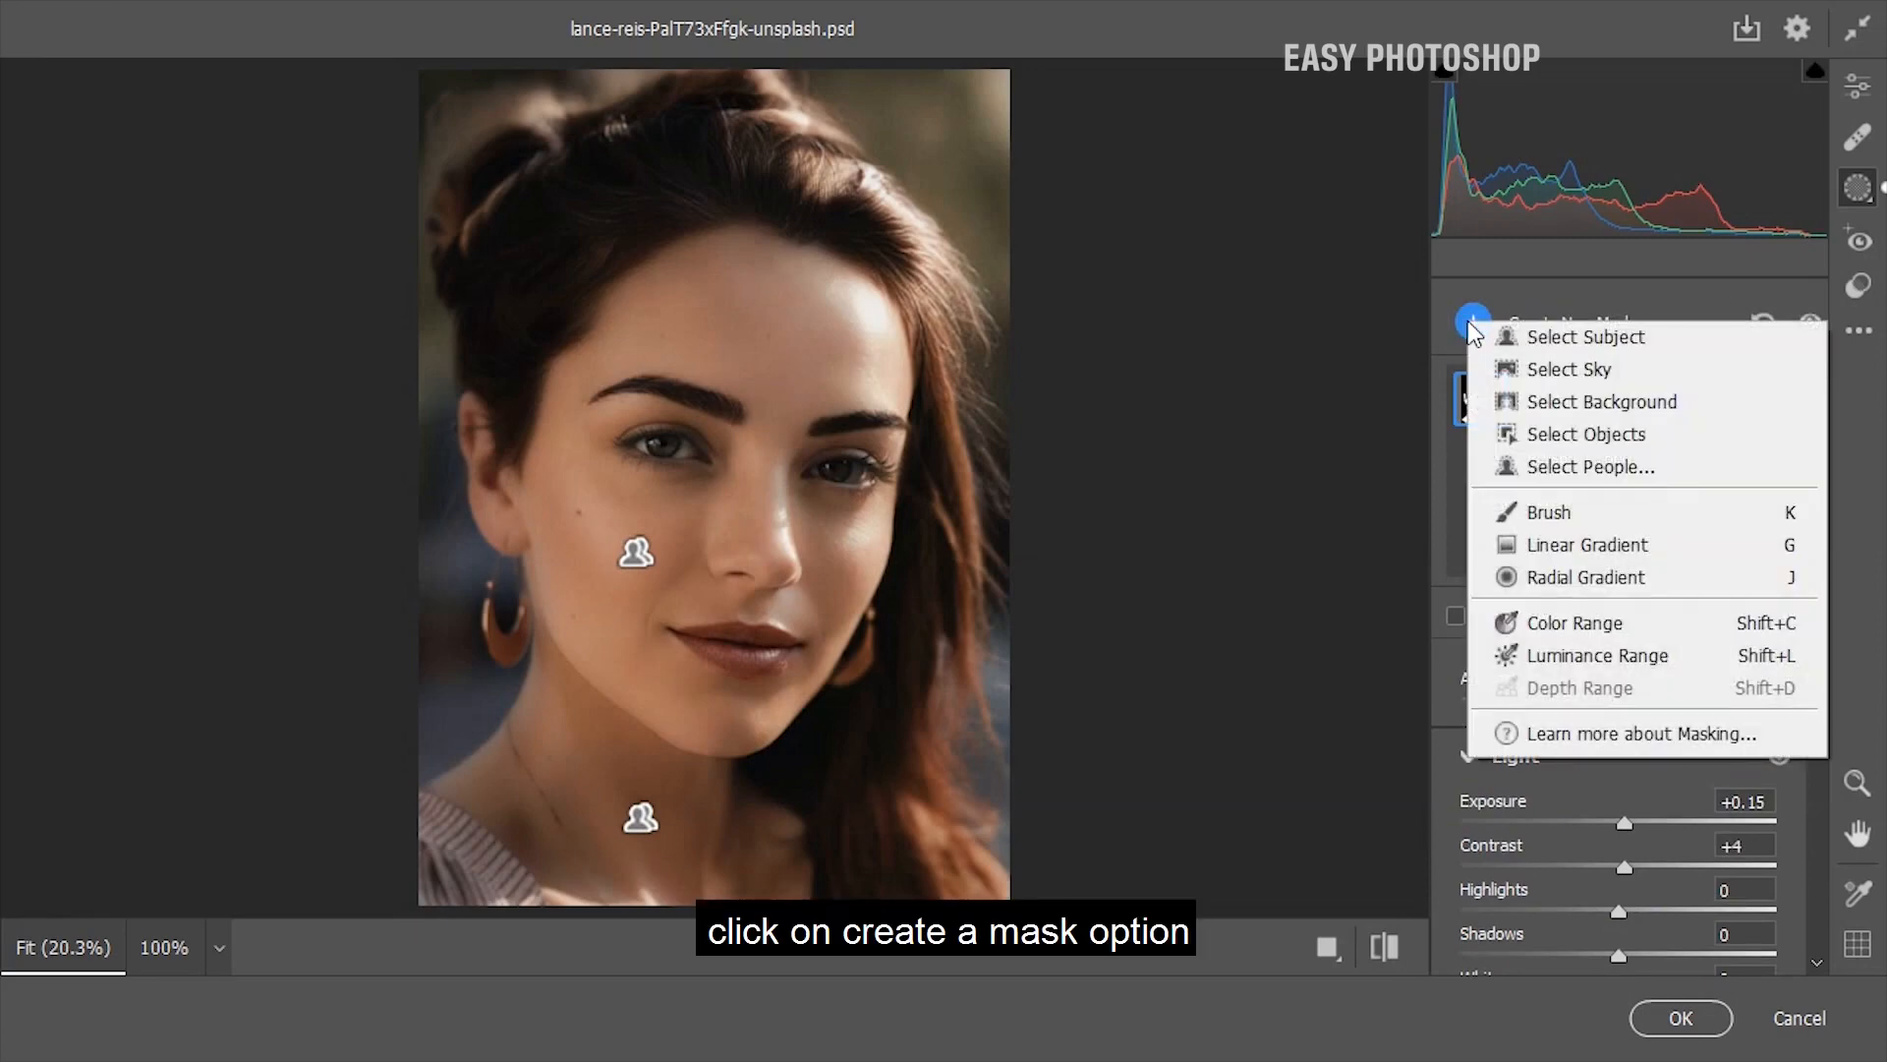
pyautogui.click(1569, 471)
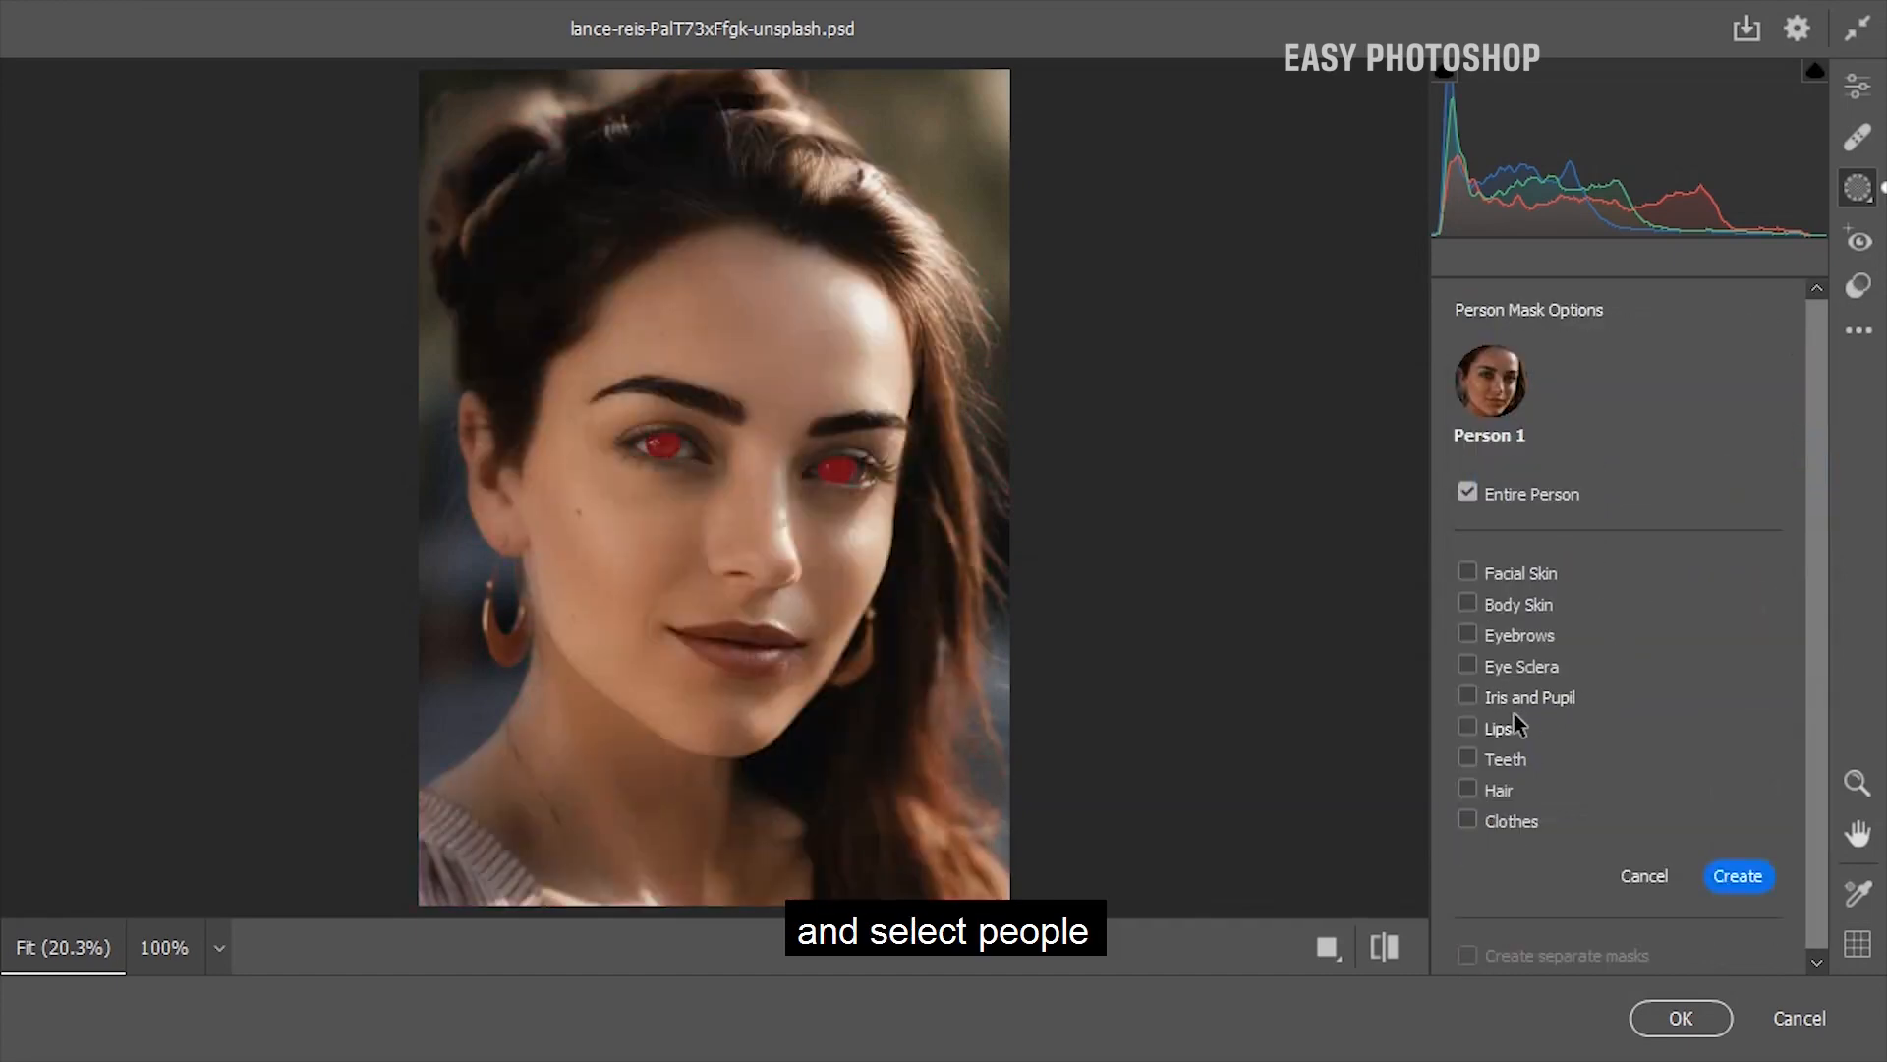
pyautogui.click(1468, 730)
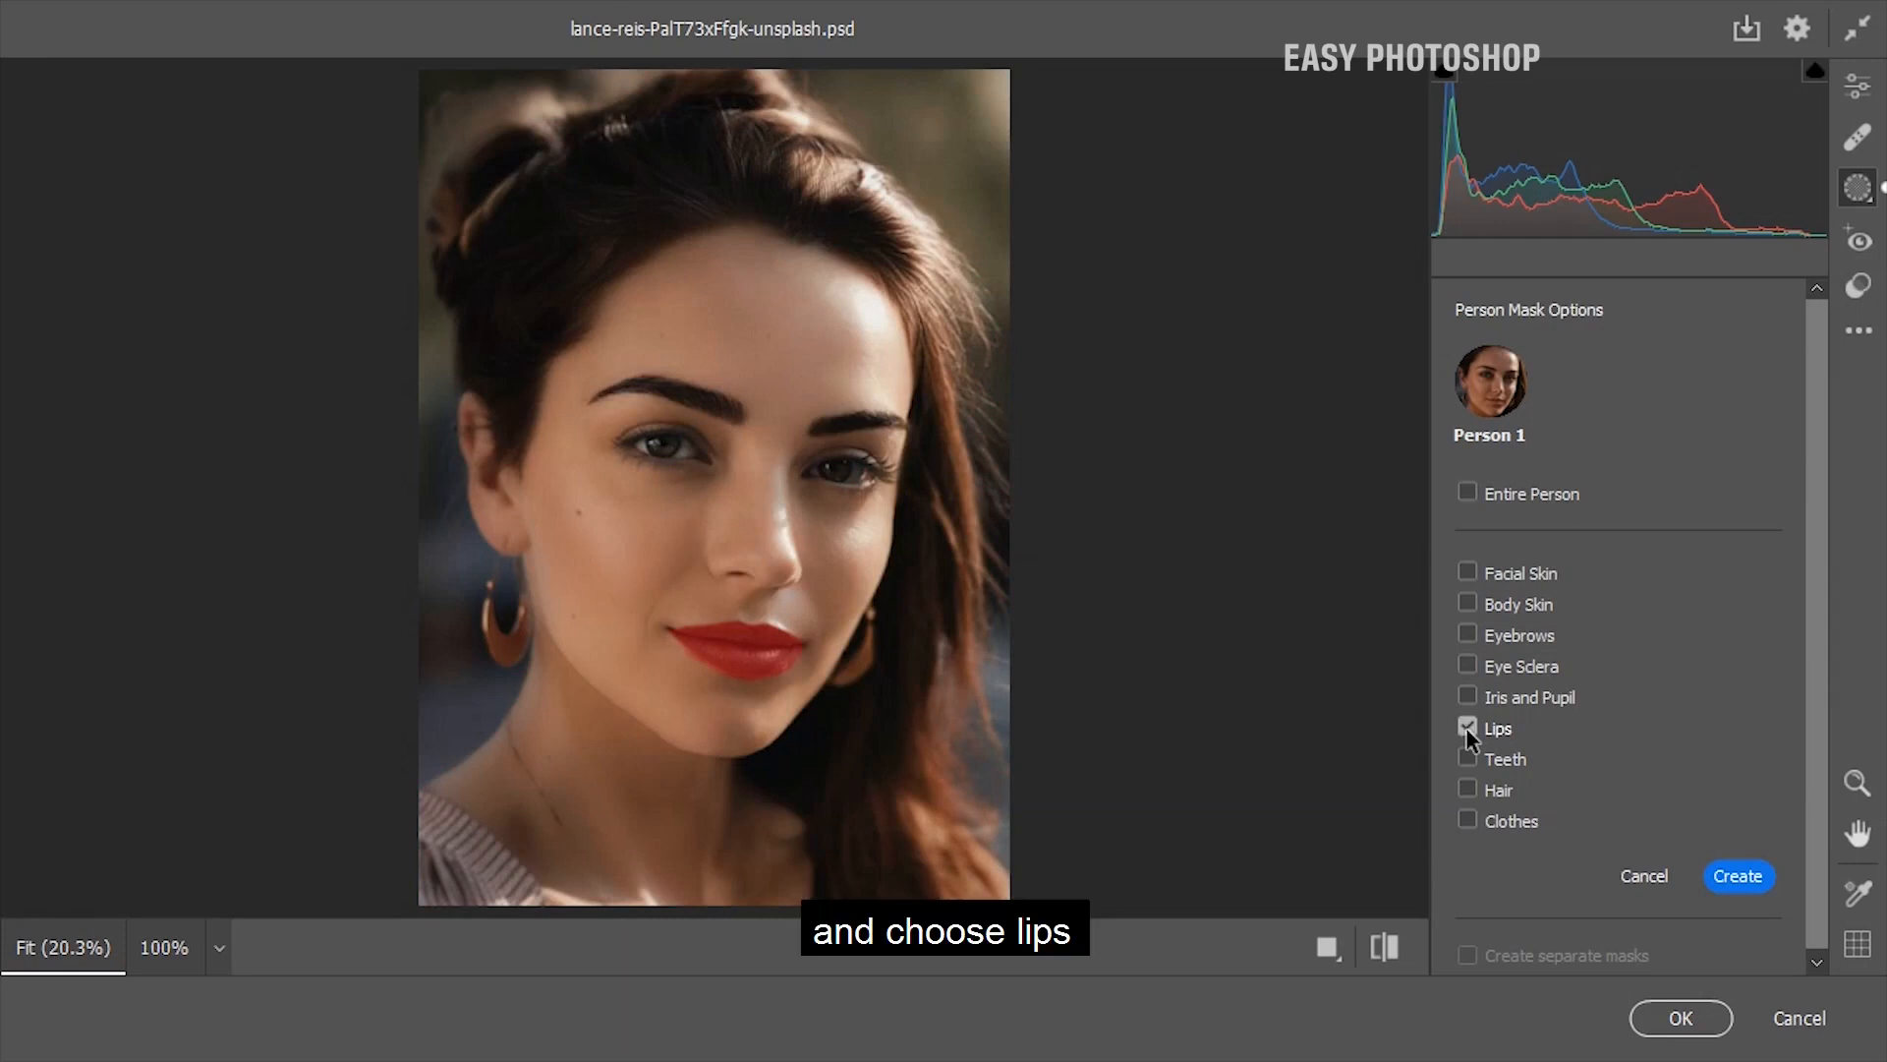
pyautogui.click(1740, 875)
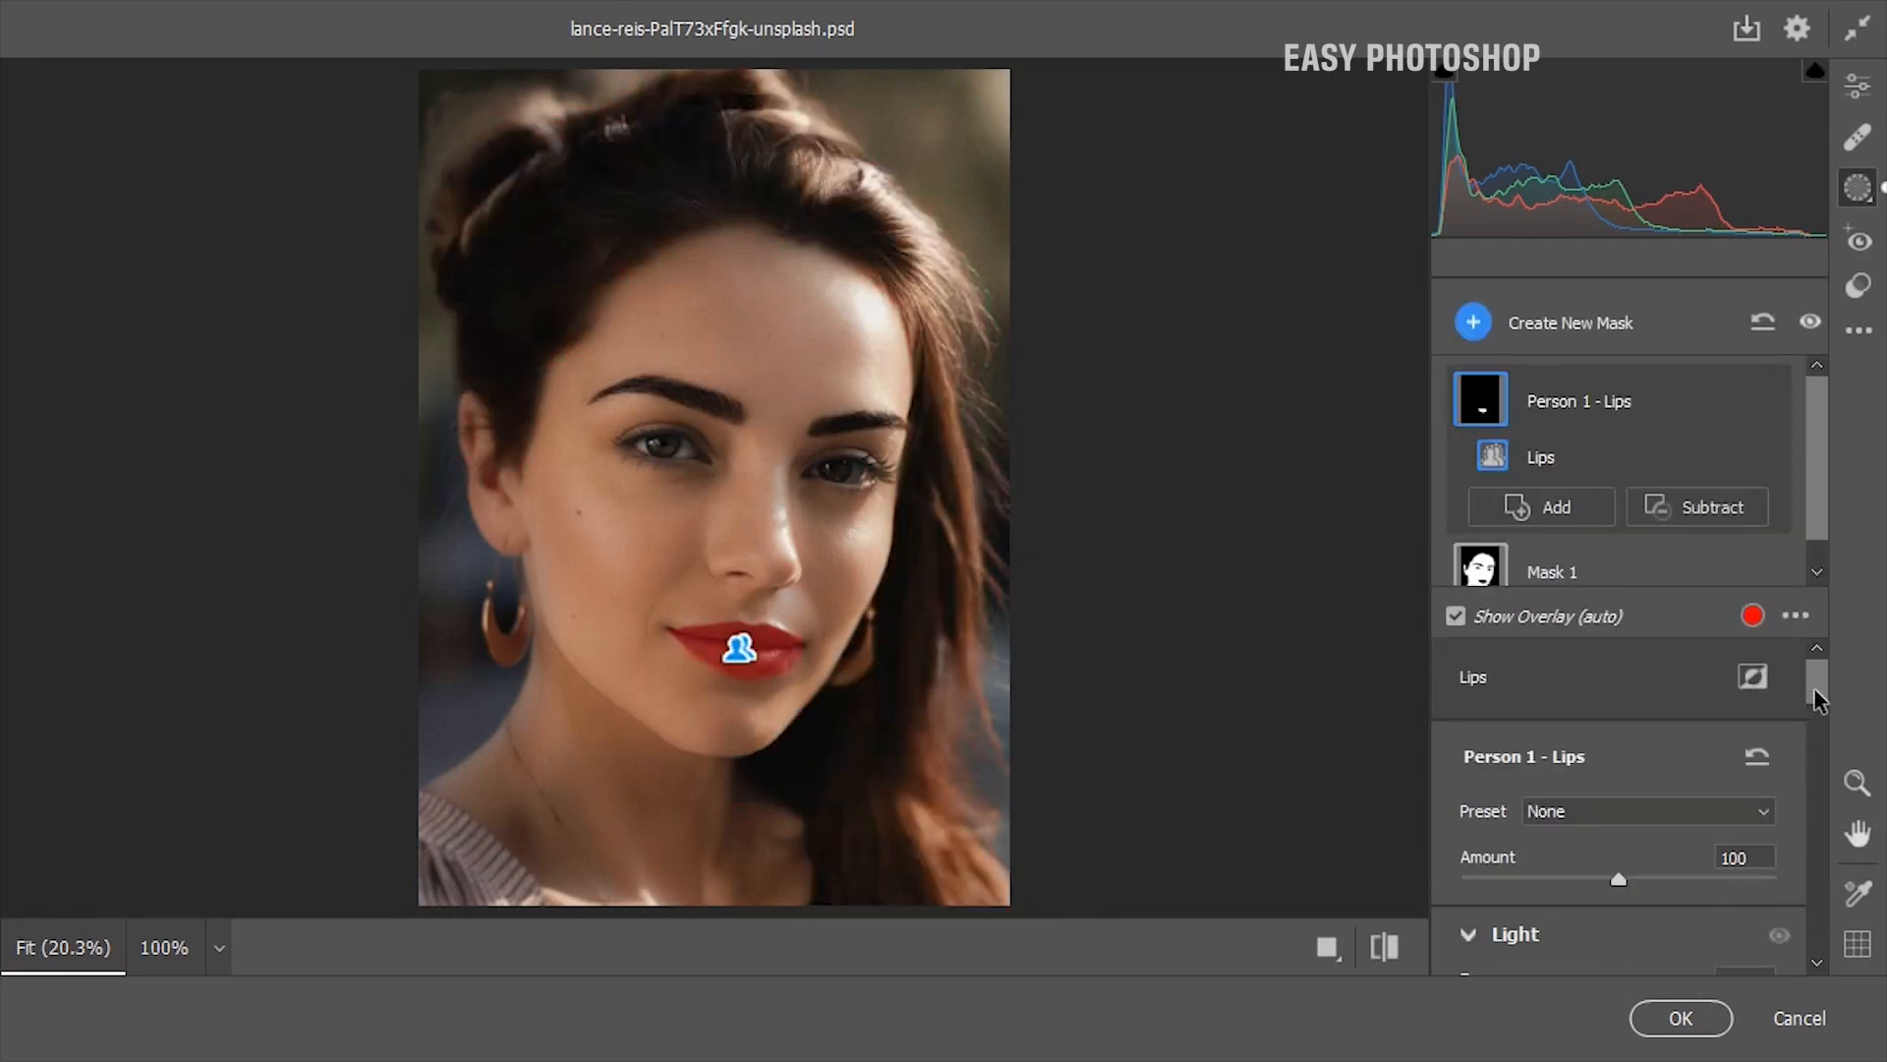
pyautogui.scroll(-1, 1814, 701)
pyautogui.click(1456, 616)
# Set the lips mask's Clarity to +20 and Dehaze to -15
pyautogui.scroll(-10, 1803, 735)
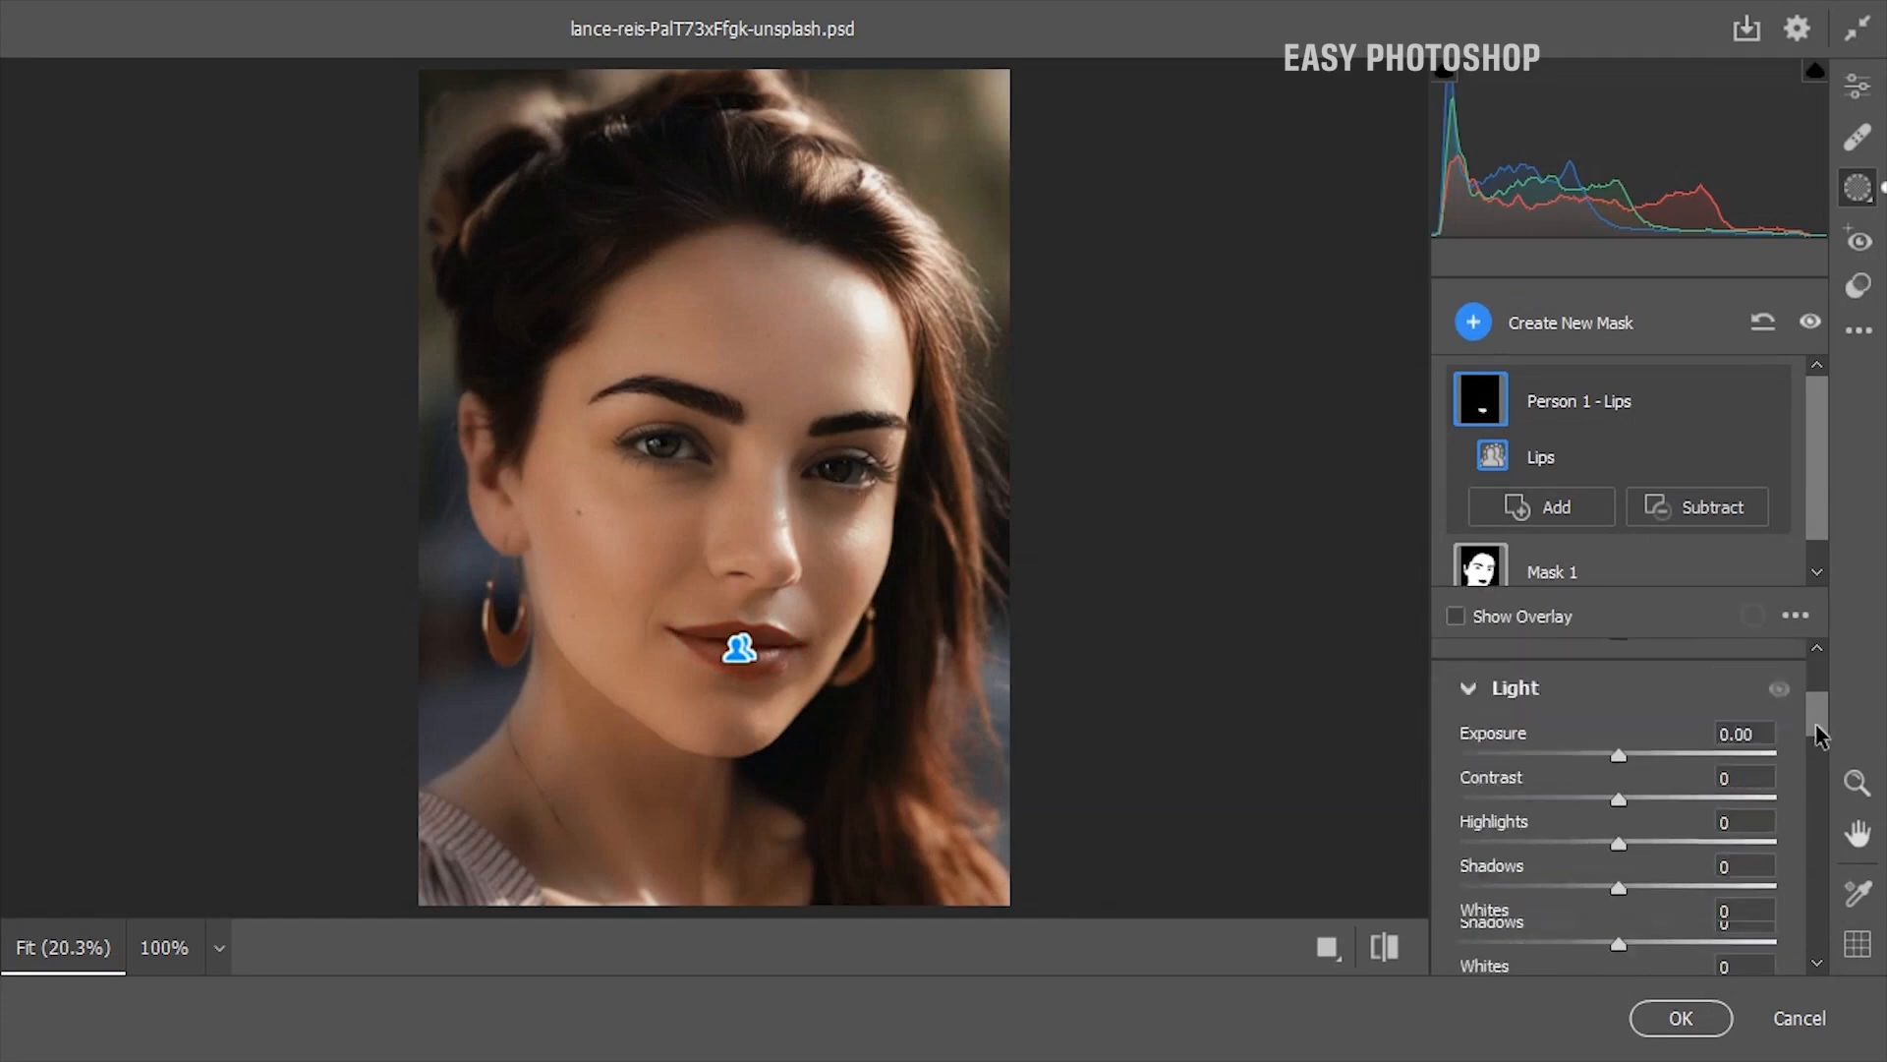
pyautogui.moveTo(1805, 878); pyautogui.dragTo(1819, 909)
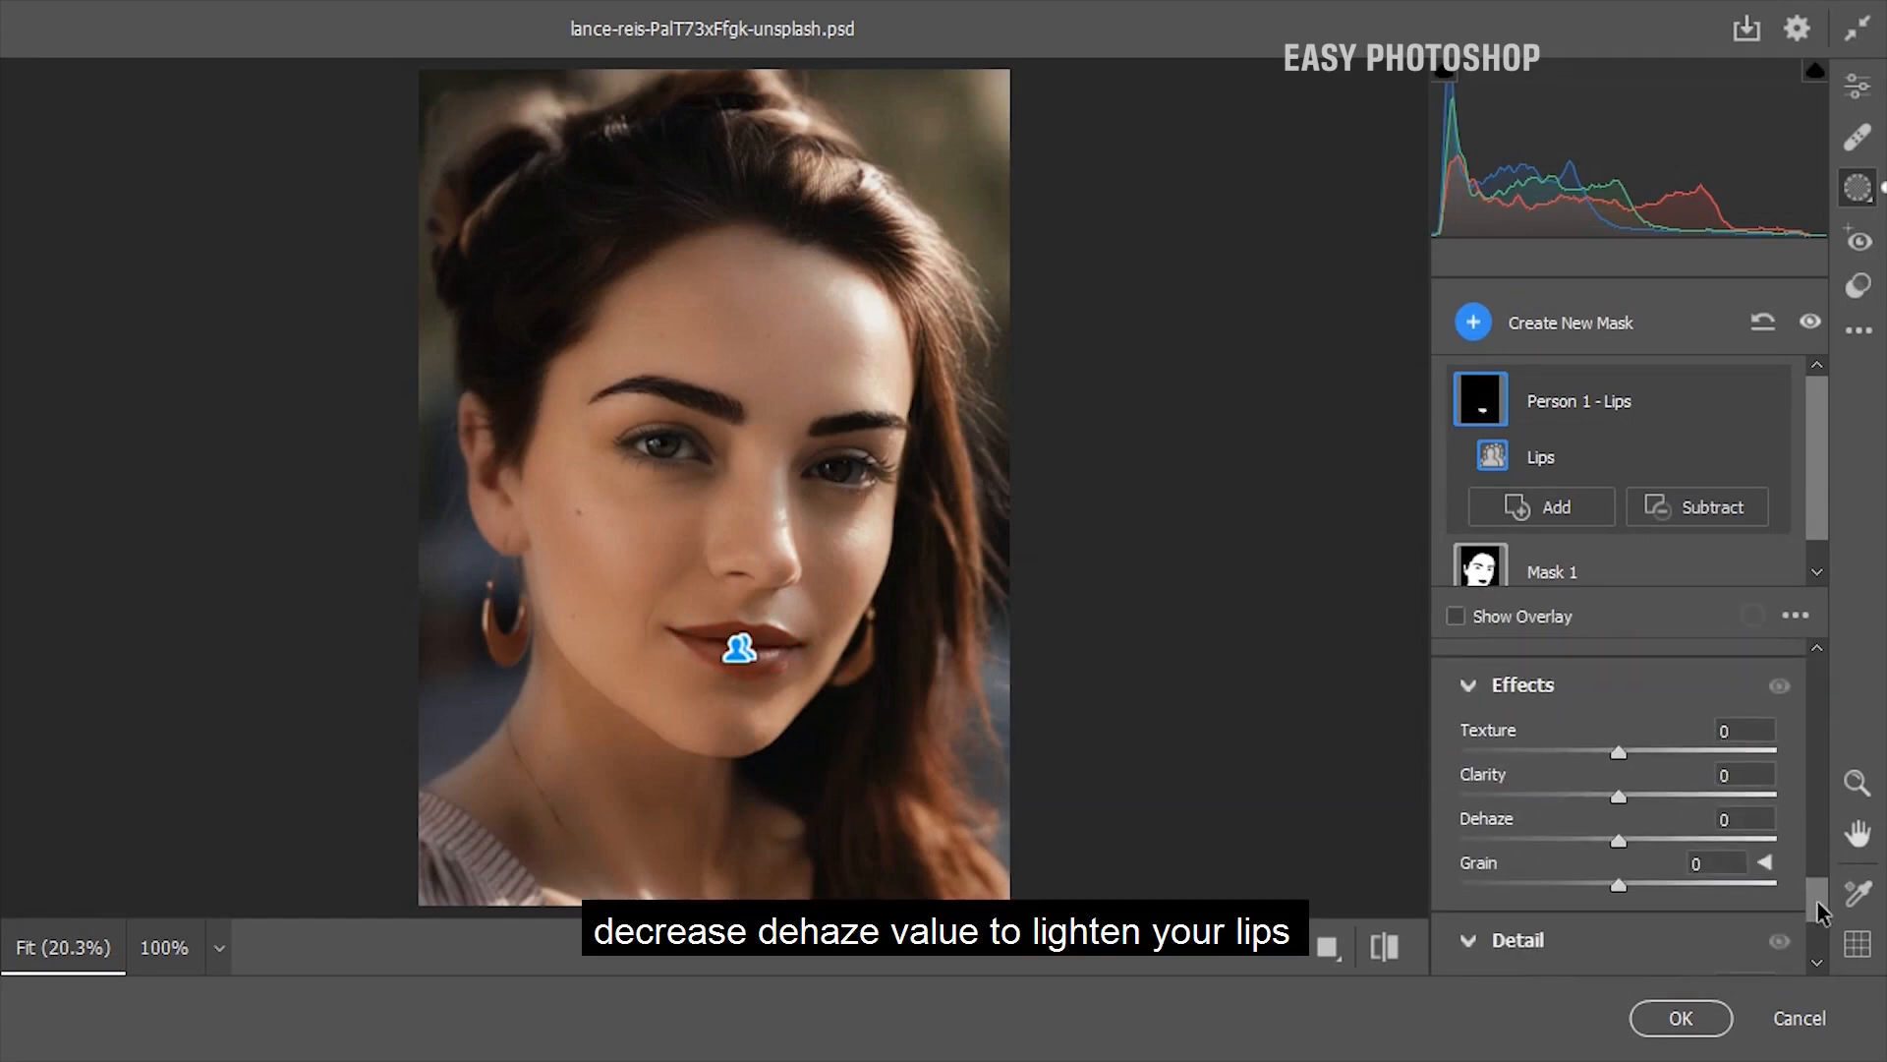
pyautogui.moveTo(1625, 843); pyautogui.dragTo(1579, 841)
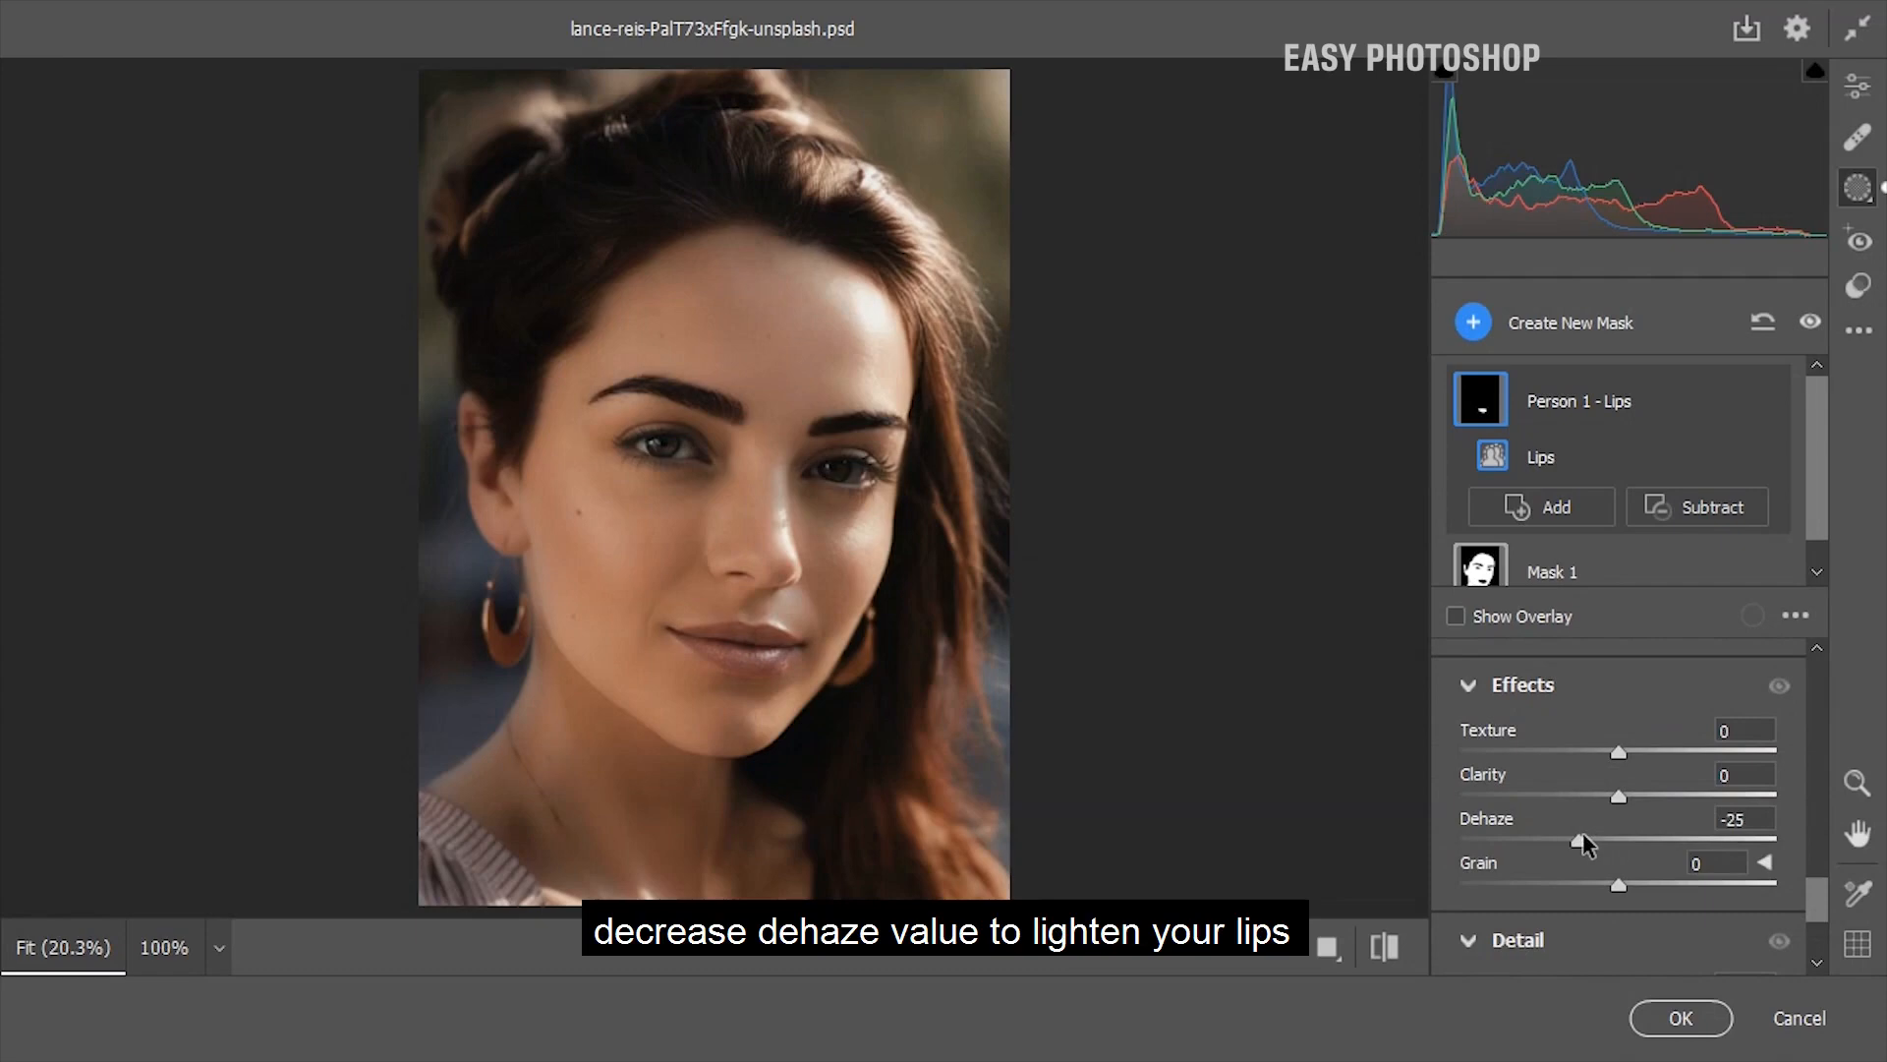
pyautogui.moveTo(1619, 796); pyautogui.dragTo(1599, 841)
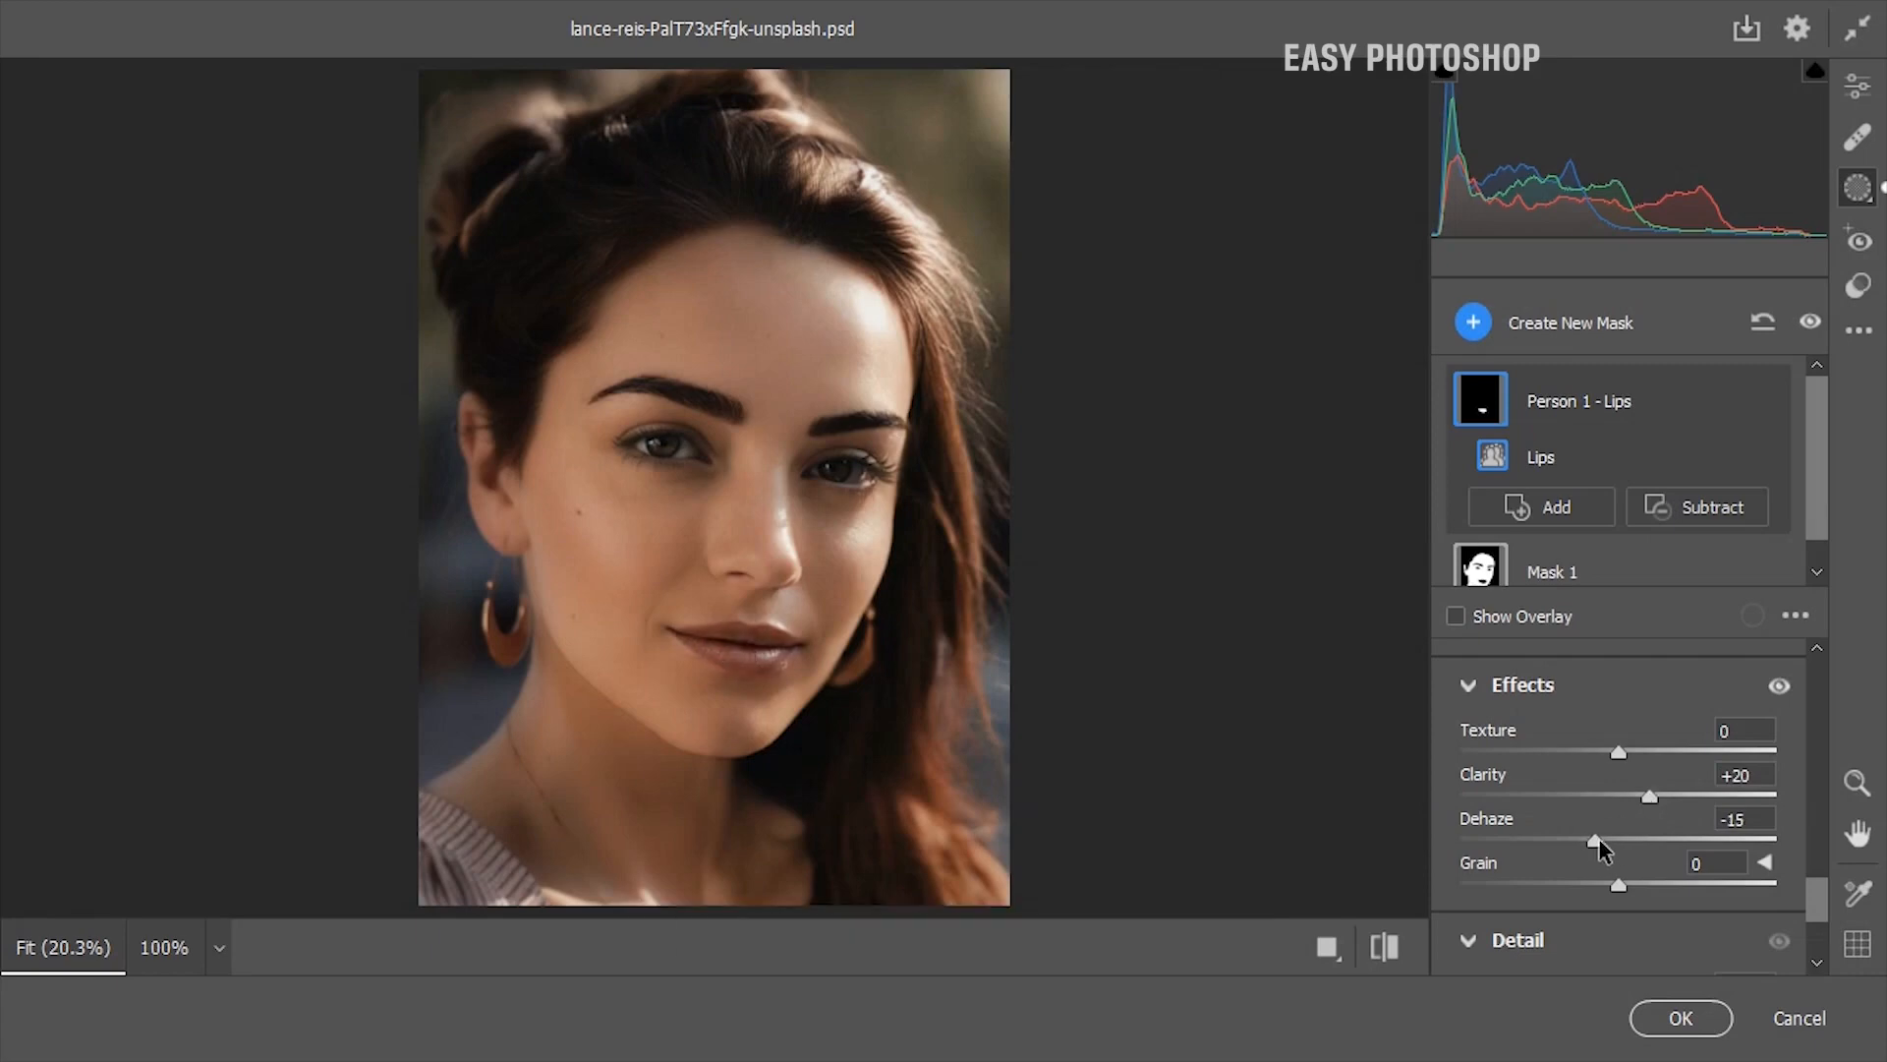
# Set the lips mask's Exposure to +0.15 and Contrast to +6, and compare the portrait with the original
pyautogui.moveTo(1819, 897); pyautogui.dragTo(1789, 749)
pyautogui.scroll(5, 1618, 840)
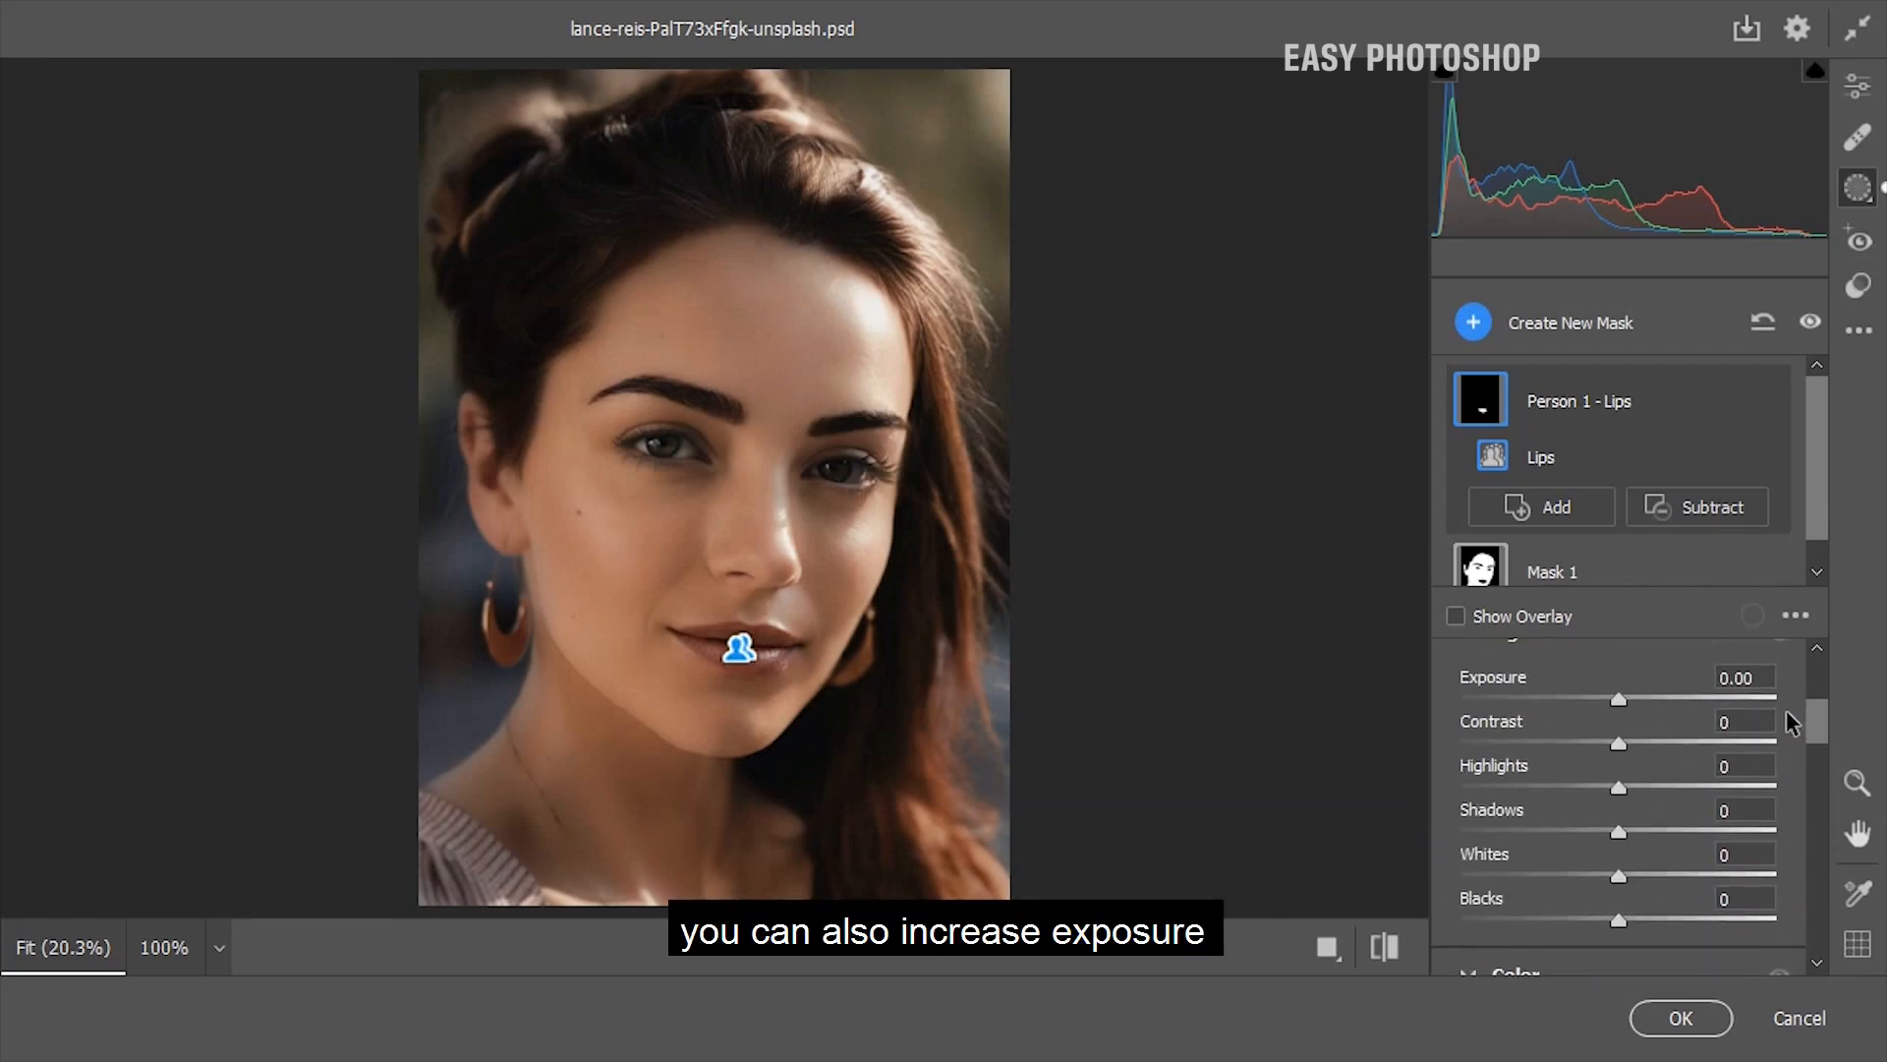
pyautogui.moveTo(1619, 697); pyautogui.dragTo(1623, 698)
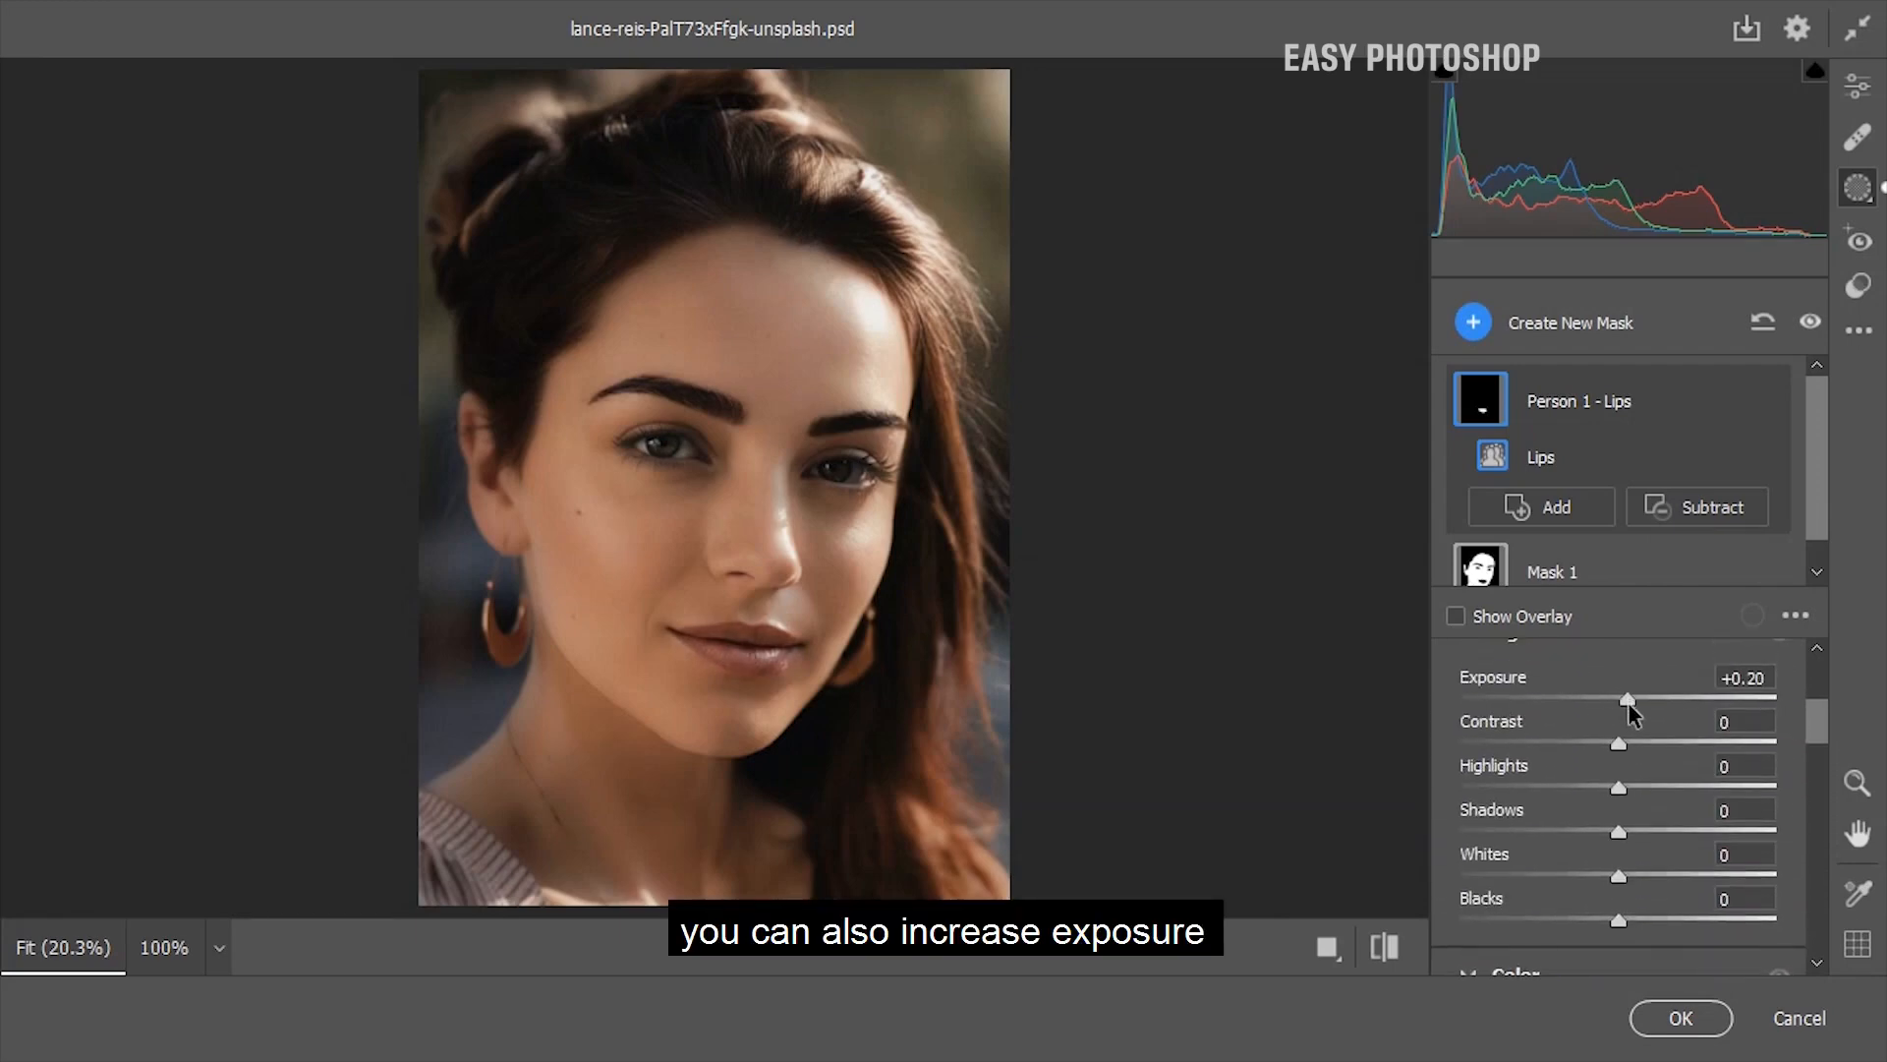
pyautogui.moveTo(1626, 704); pyautogui.dragTo(1620, 750)
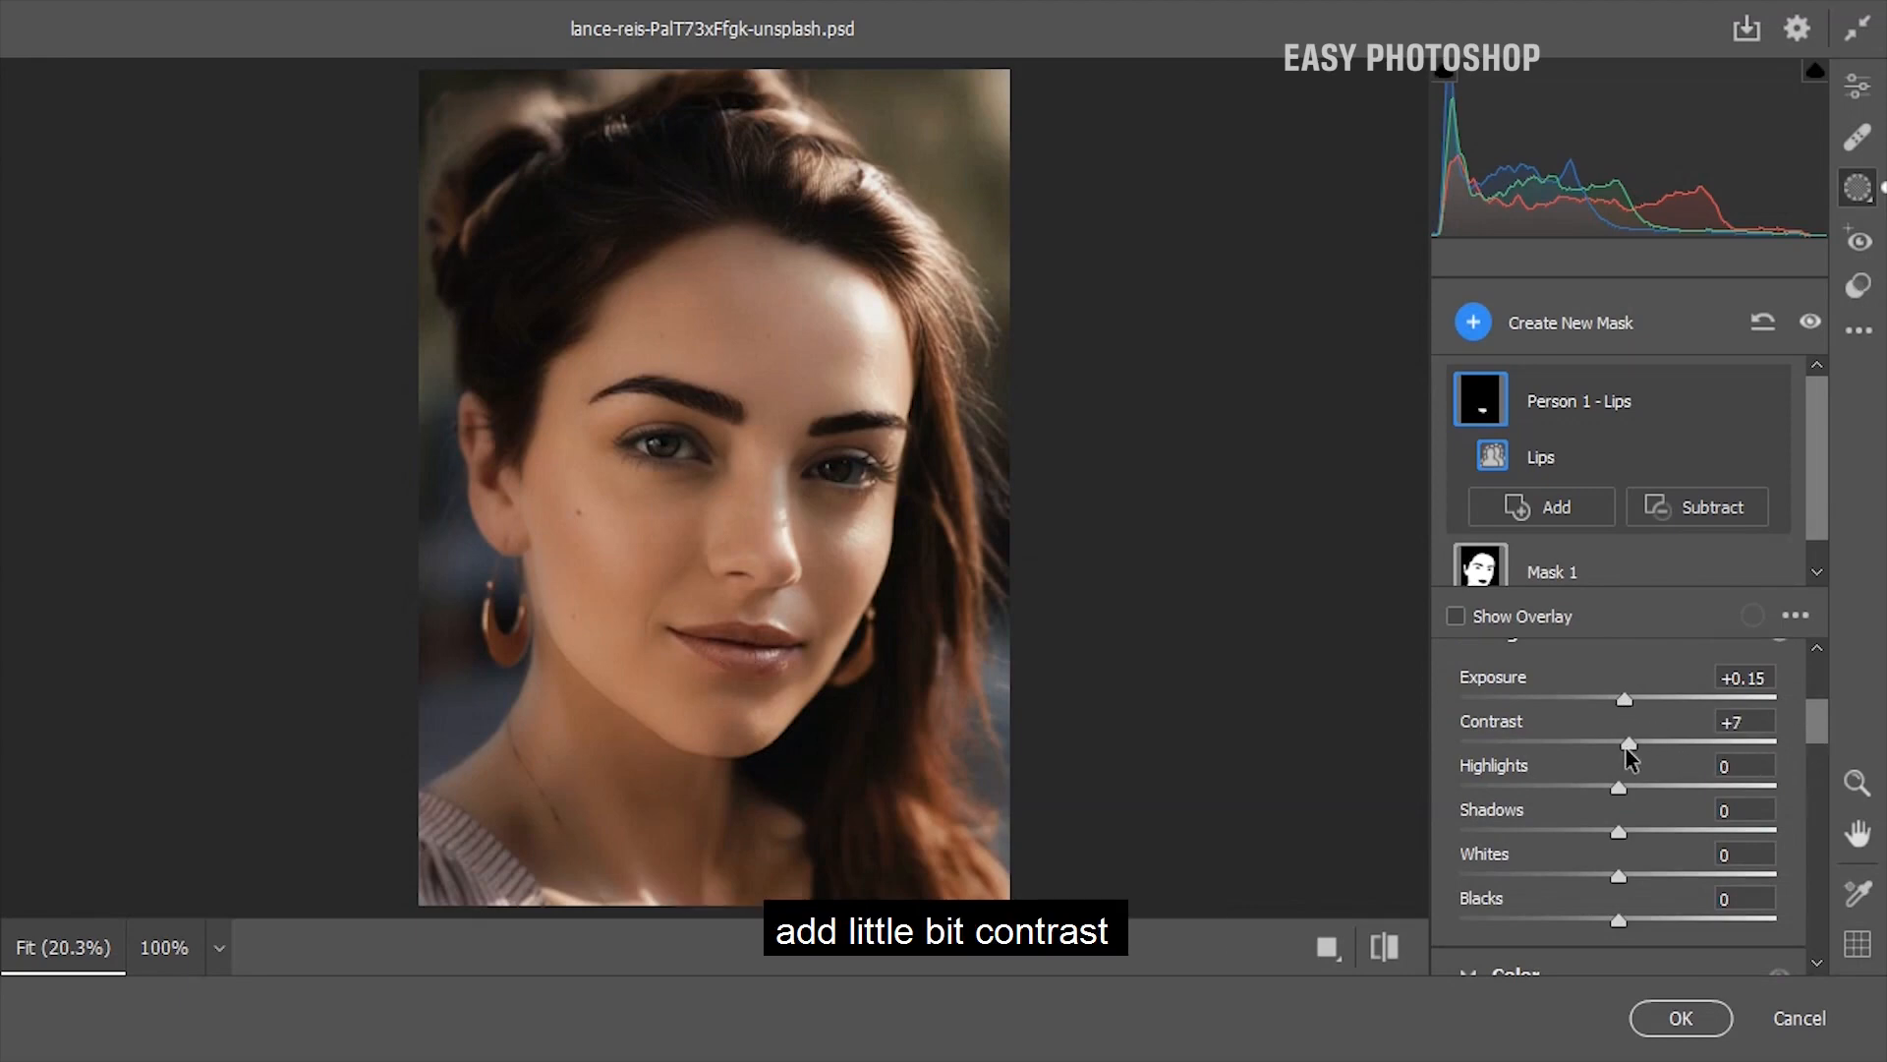
pyautogui.moveTo(1633, 755); pyautogui.dragTo(1627, 759)
pyautogui.click(1384, 946)
pyautogui.click(1384, 947)
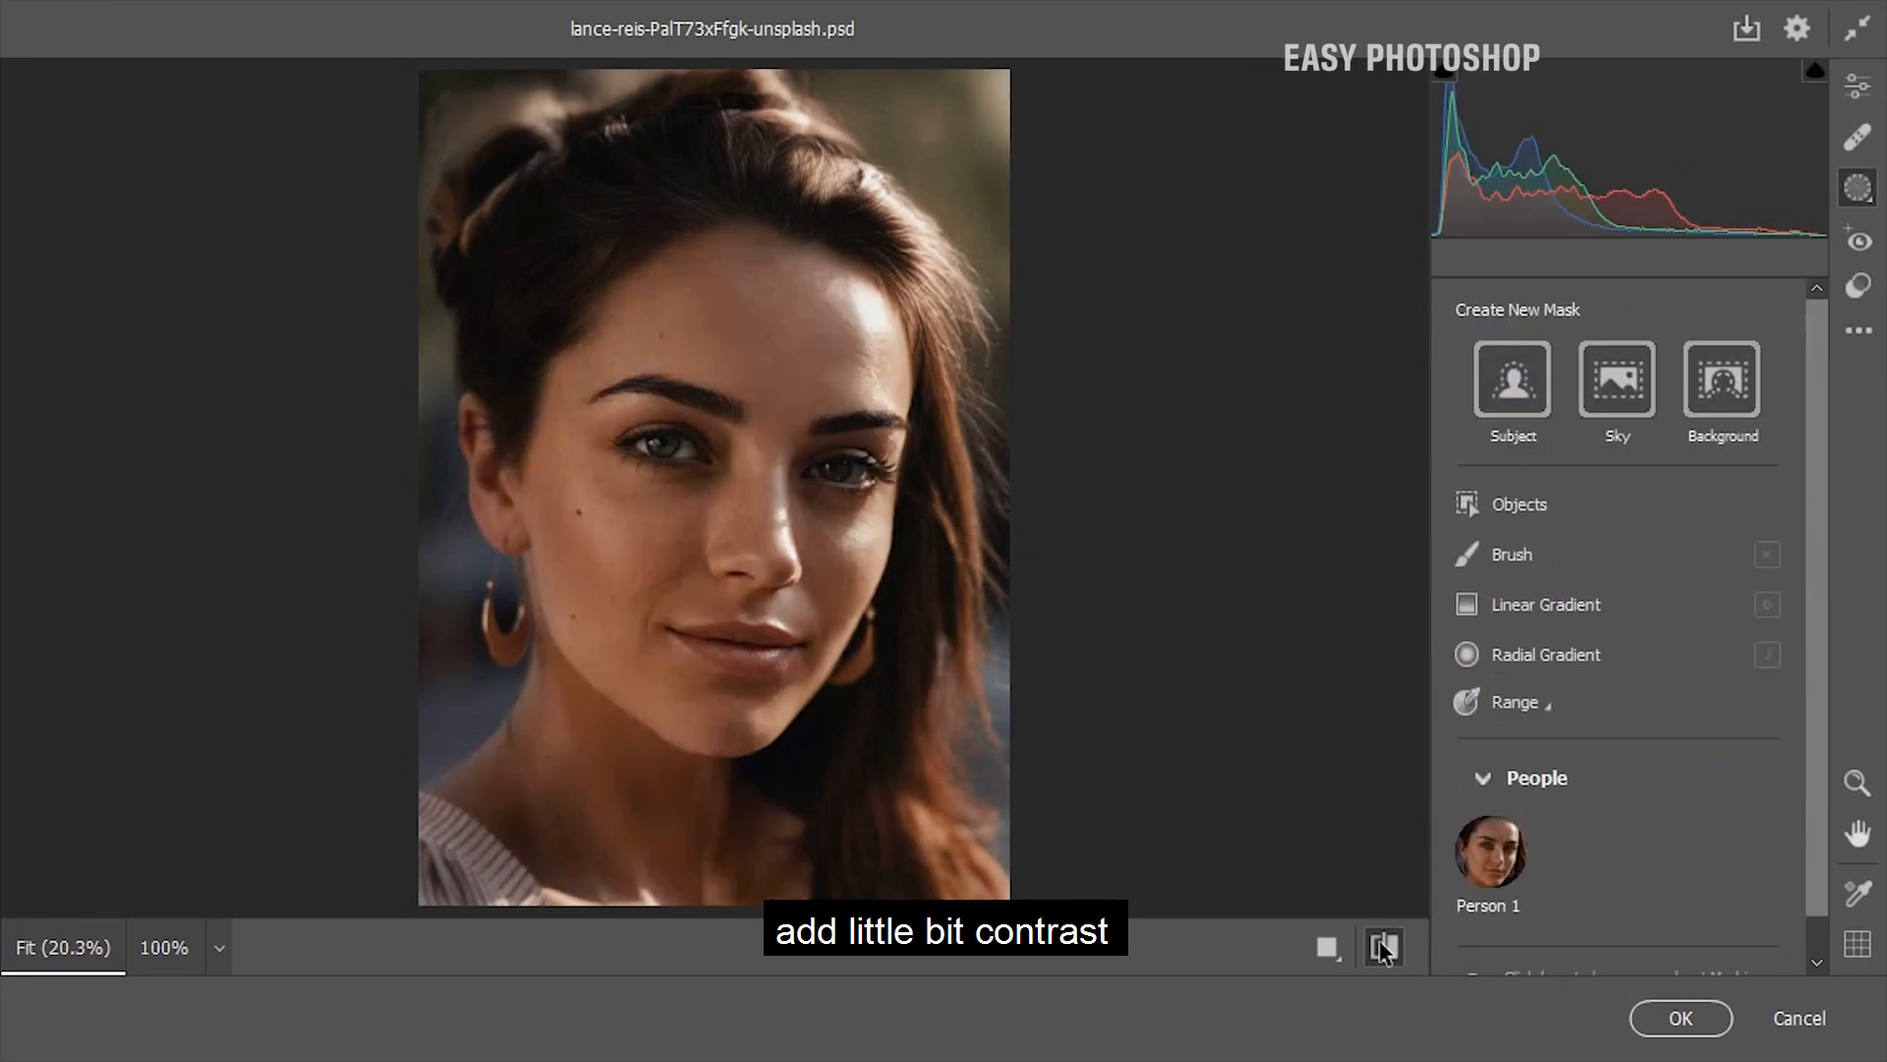
pyautogui.click(1384, 947)
pyautogui.click(1384, 947)
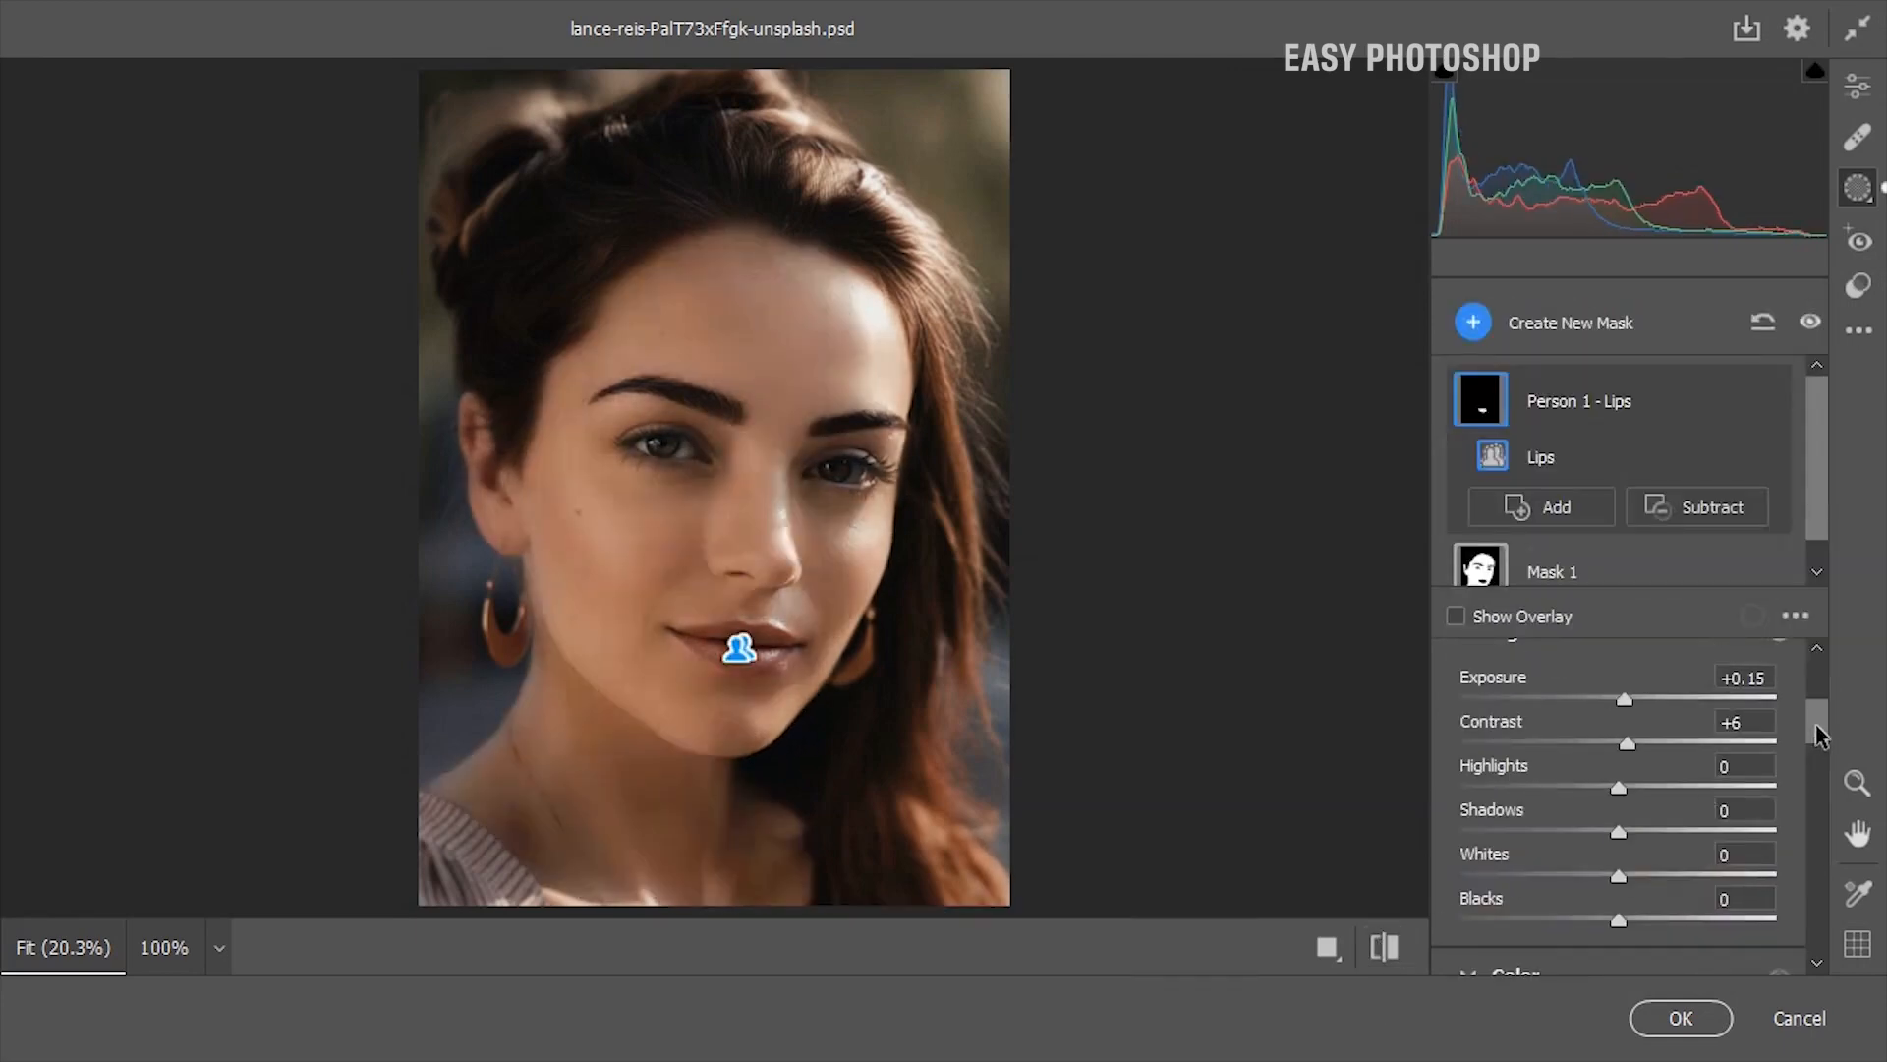
# Create a new people mask for Person 1 covering only the Eyebrows
pyautogui.scroll(1, 1817, 730)
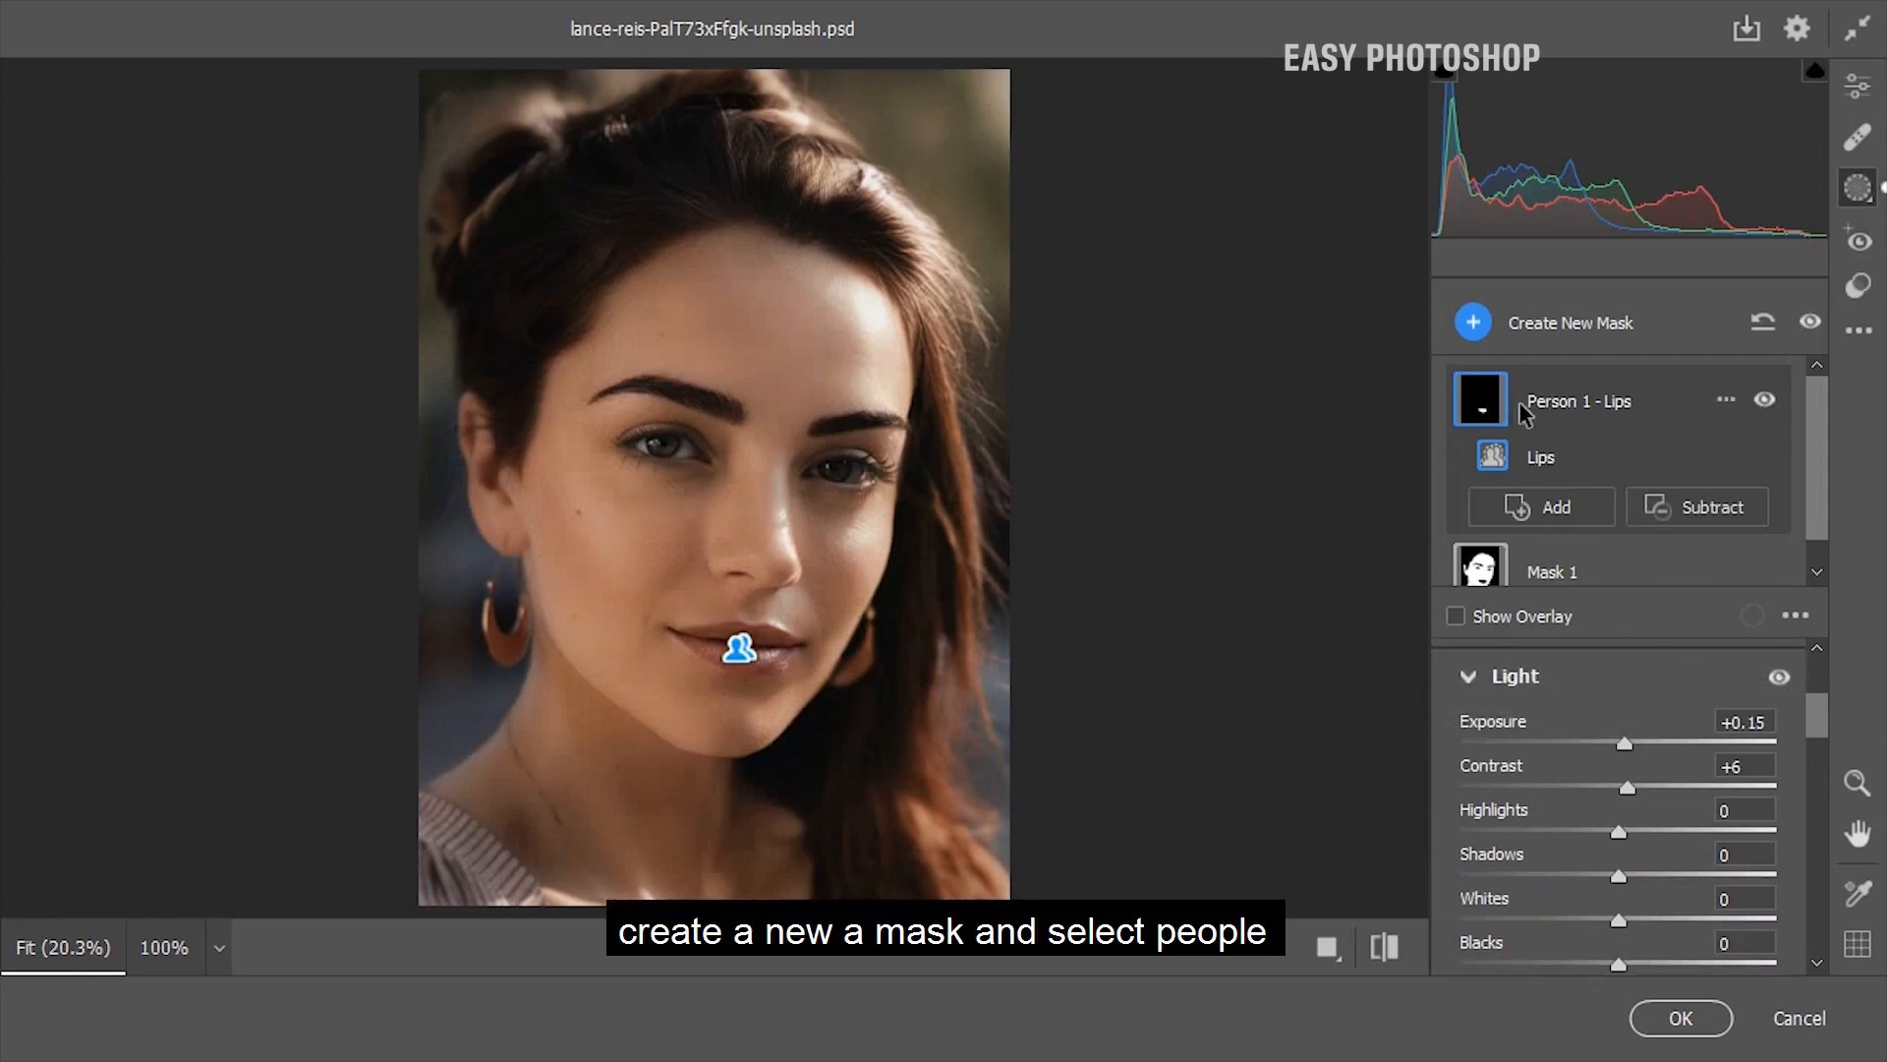
pyautogui.click(1473, 324)
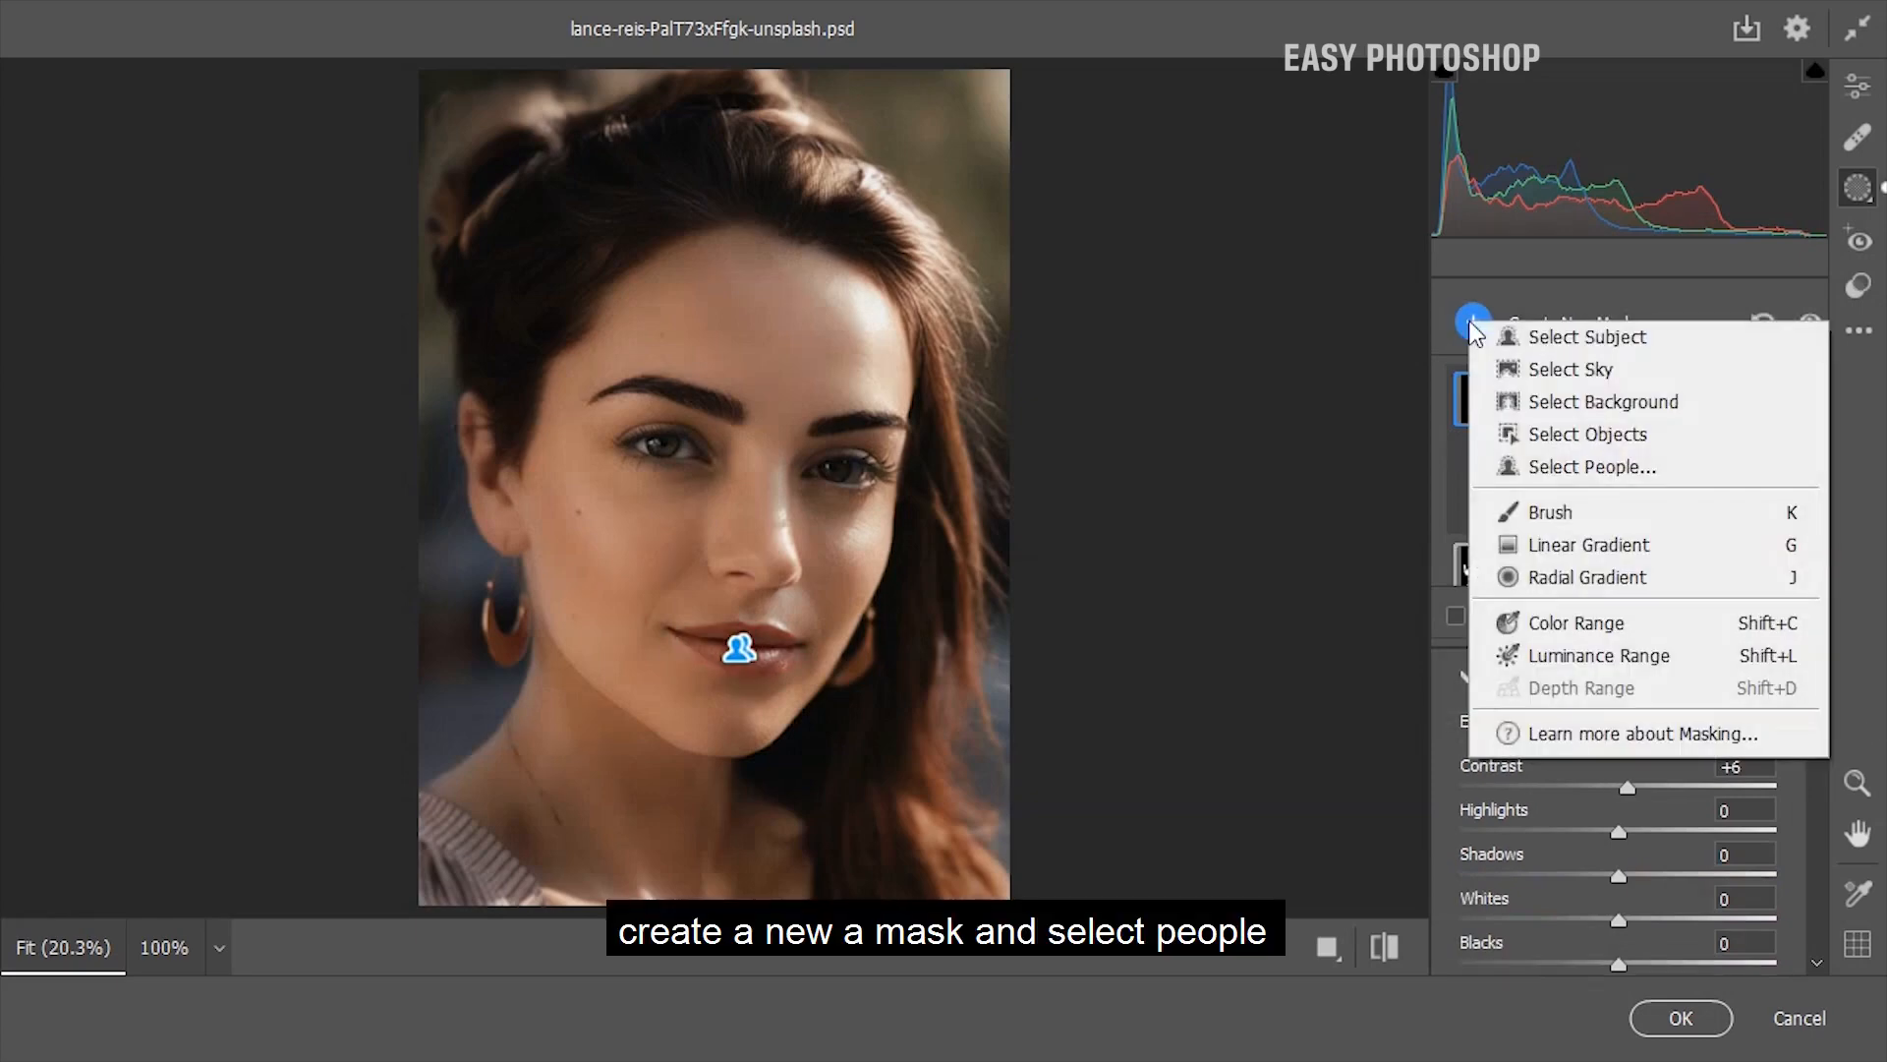
pyautogui.click(1539, 476)
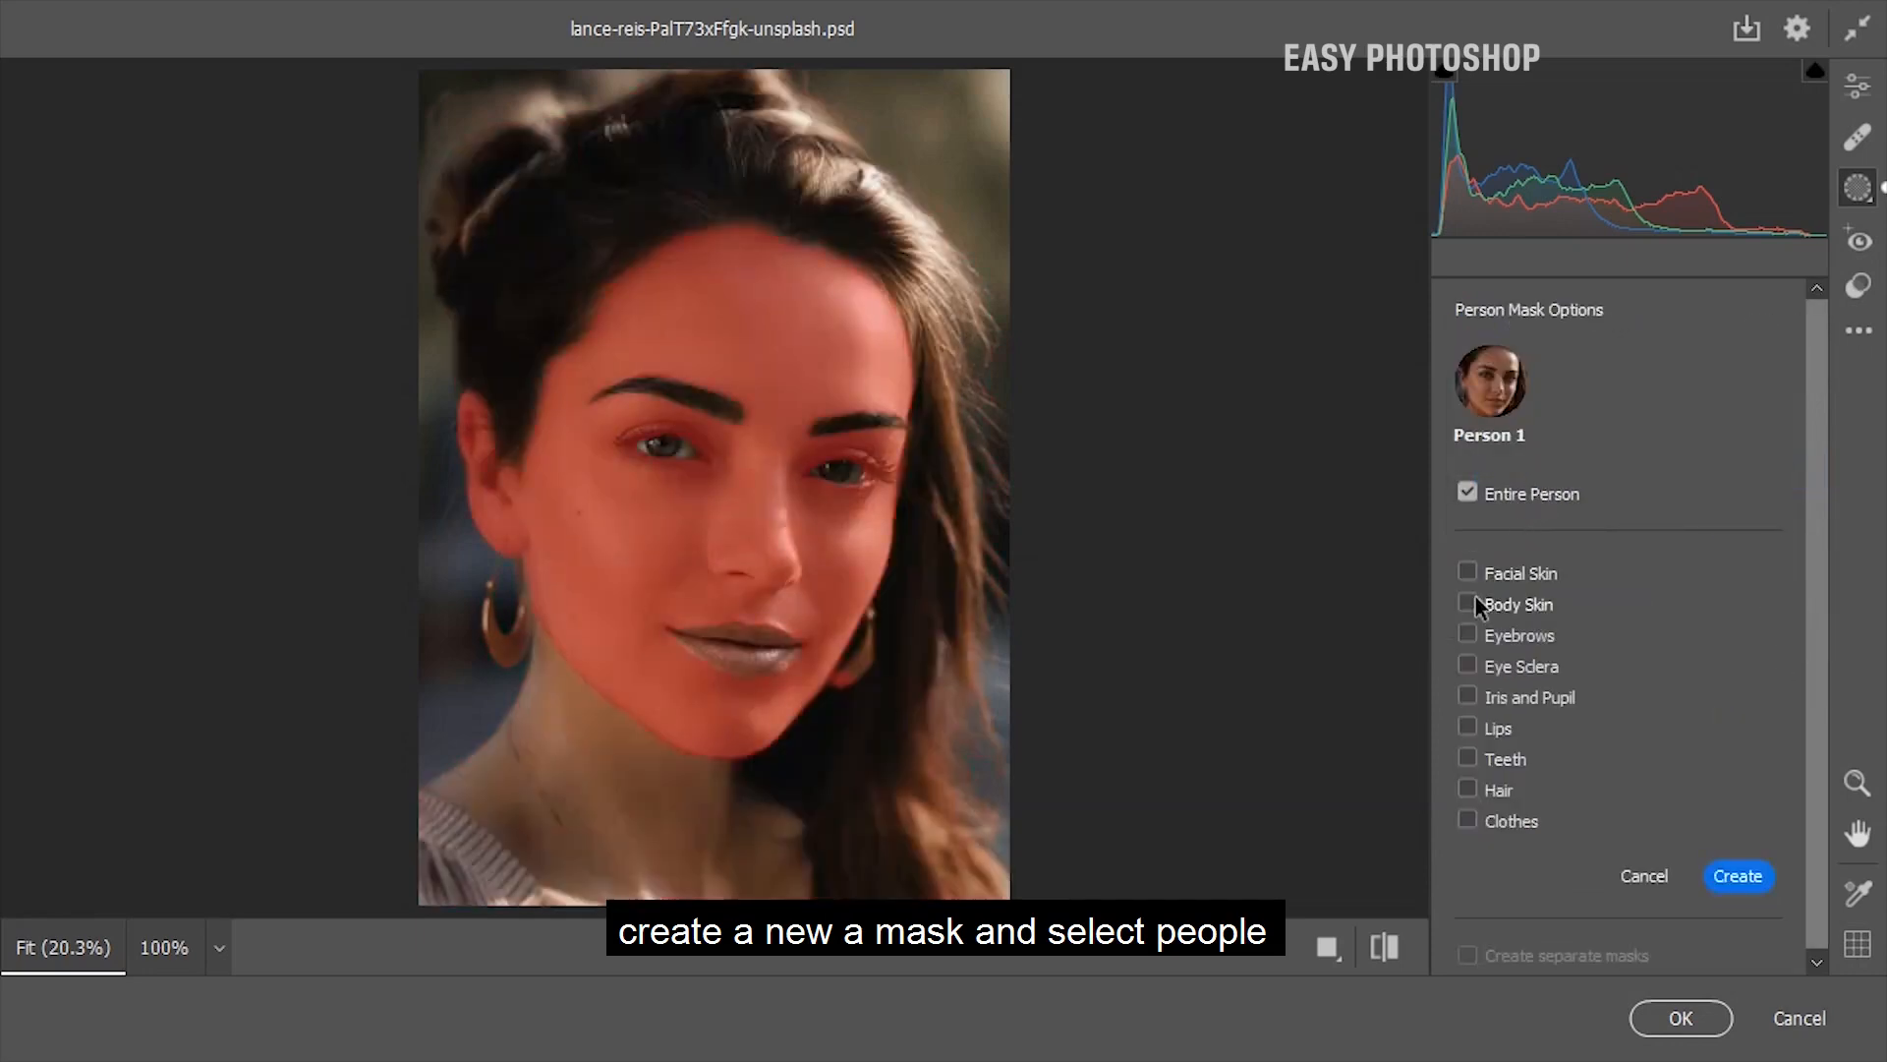
pyautogui.click(1468, 634)
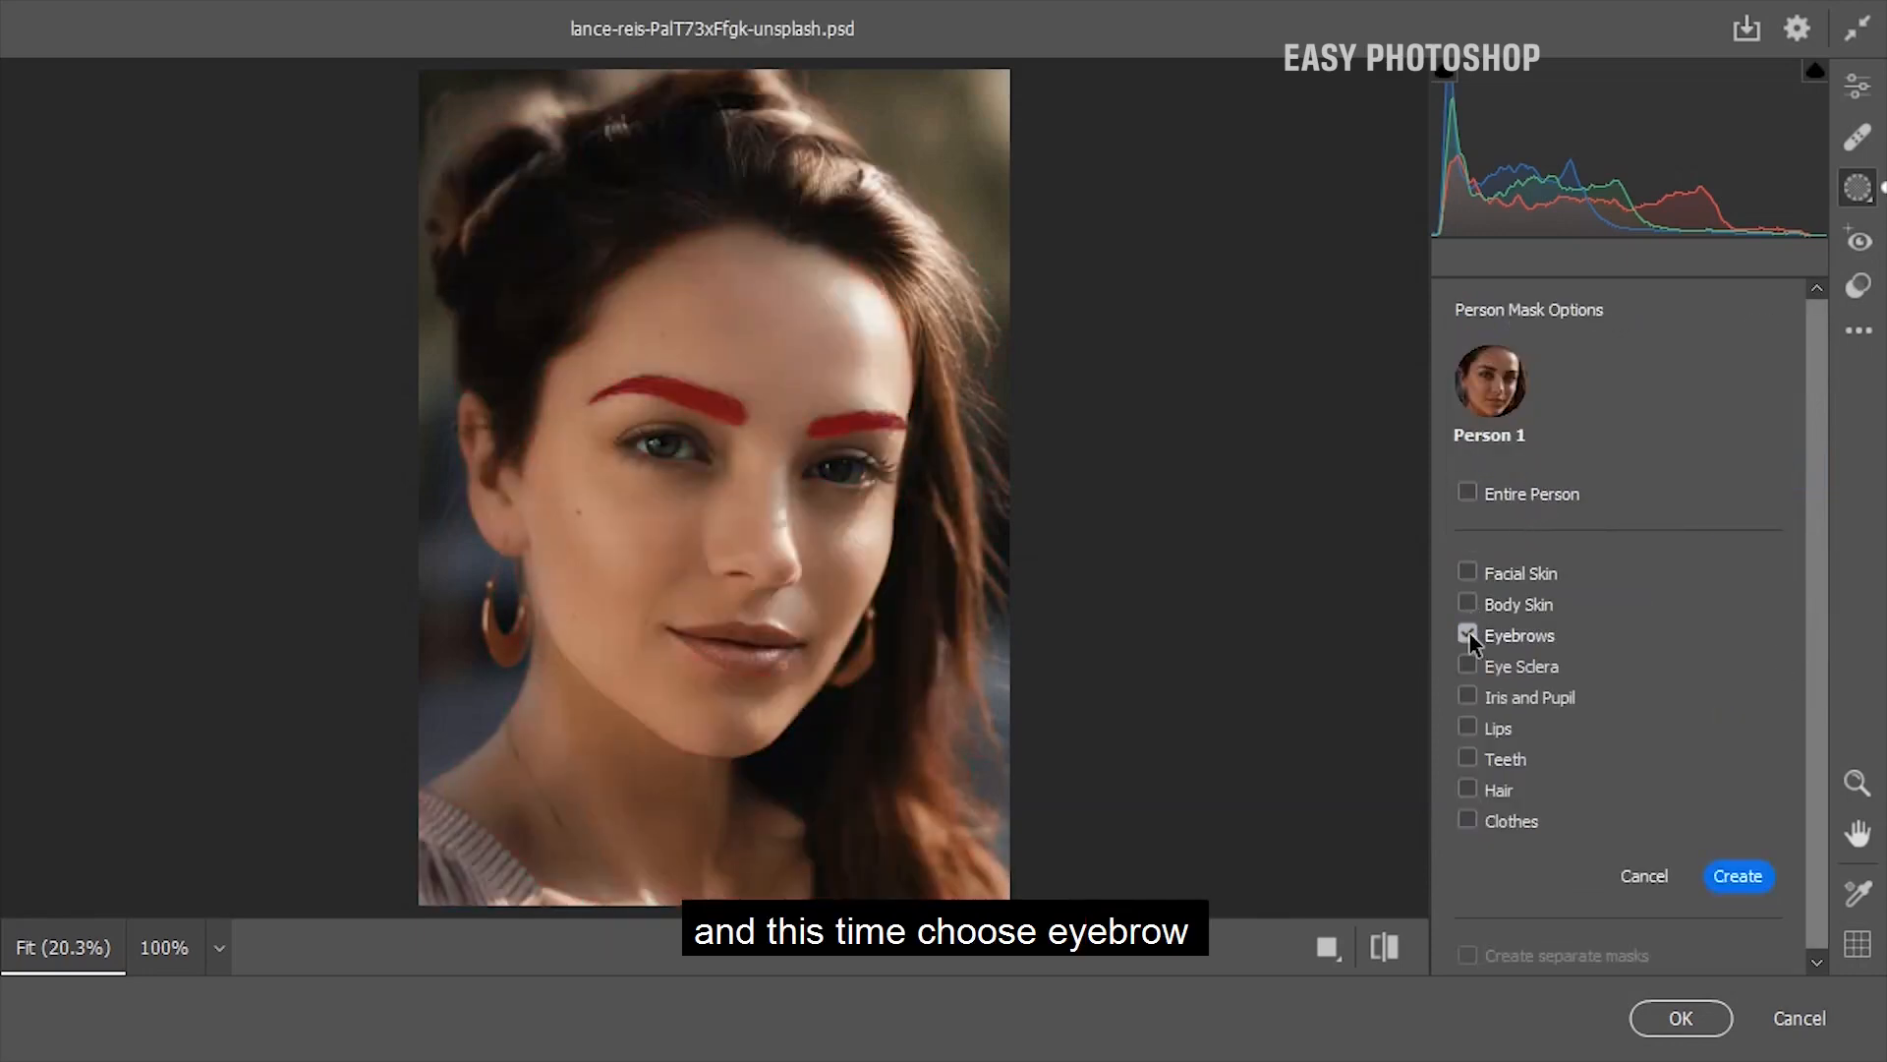
pyautogui.click(1736, 874)
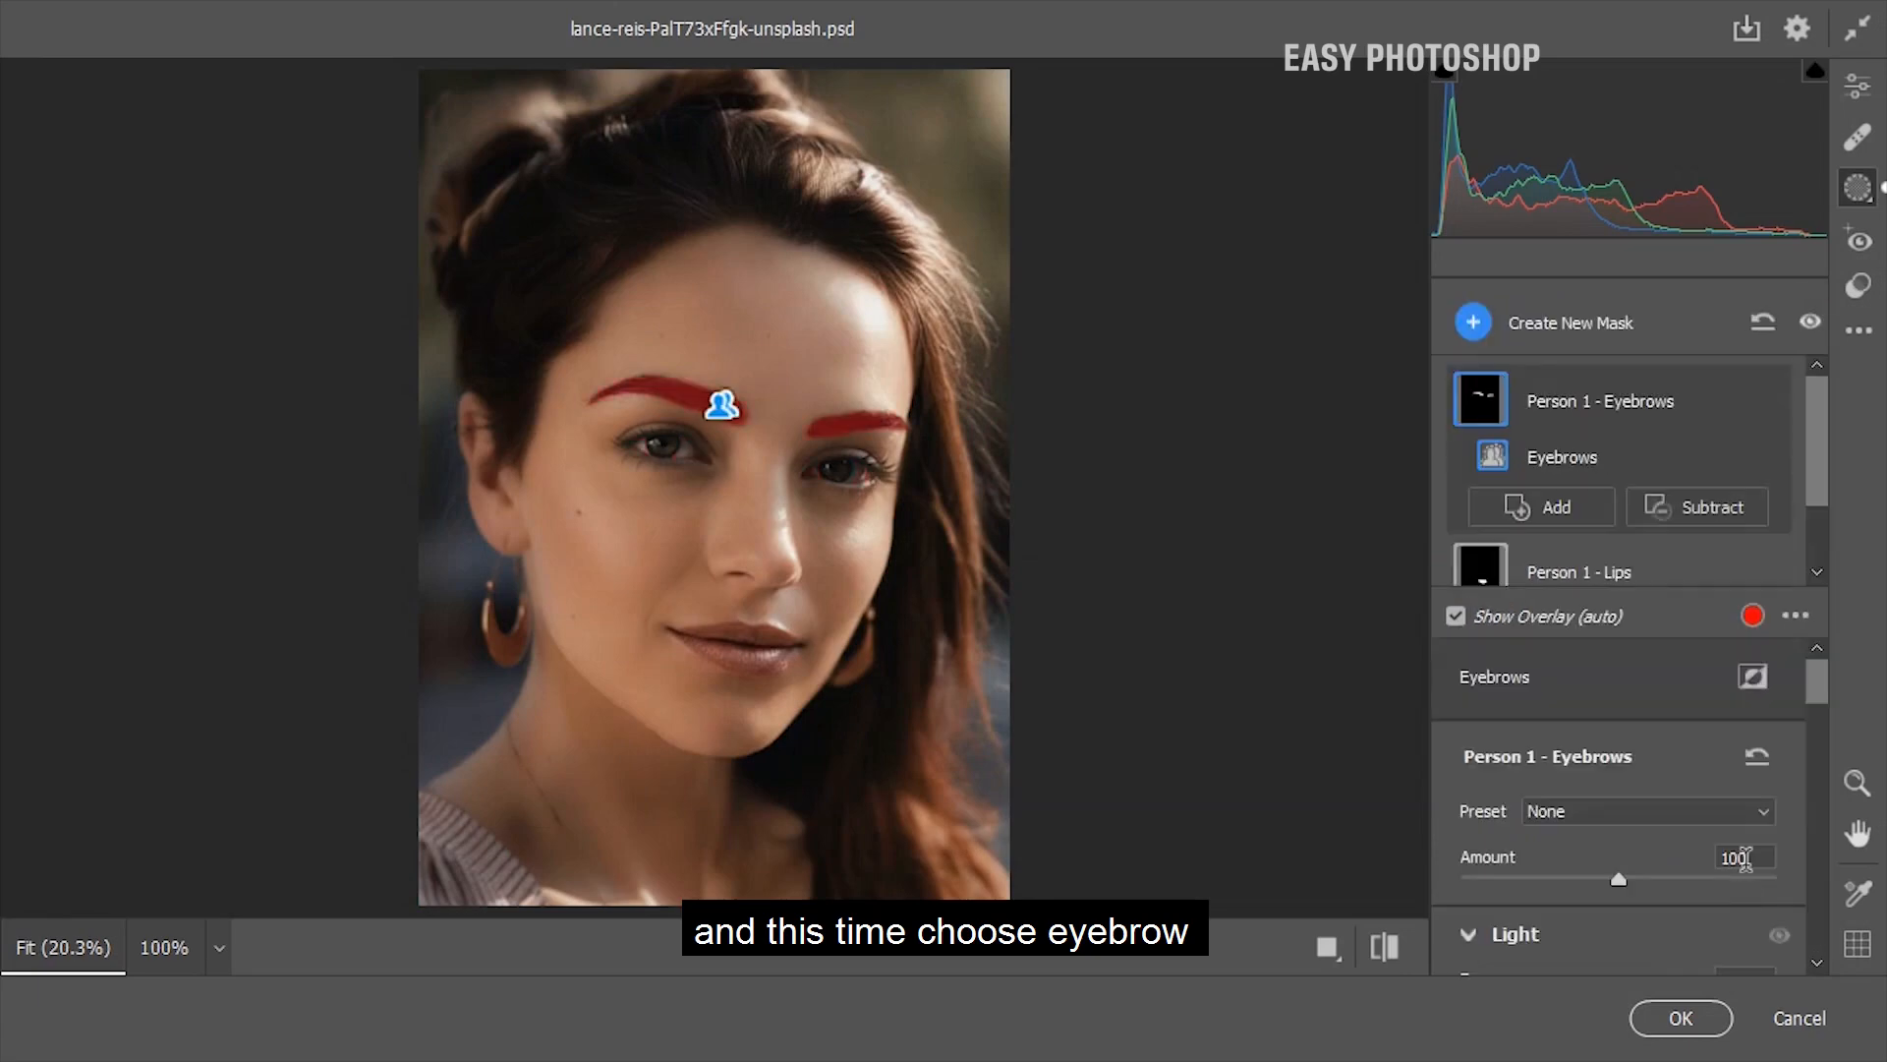
# Set the eyebrows mask's Texture to +11, Clarity to +11 and Dehaze to -34, and compare the portrait with the original
pyautogui.moveTo(1815, 713); pyautogui.dragTo(1814, 922)
pyautogui.moveTo(1618, 783); pyautogui.dragTo(1635, 700)
pyautogui.moveTo(1561, 781)
pyautogui.mouseDown()
pyautogui.moveTo(1542, 782)
pyautogui.moveTo(1565, 783)
pyautogui.mouseUp()
pyautogui.click(1384, 946)
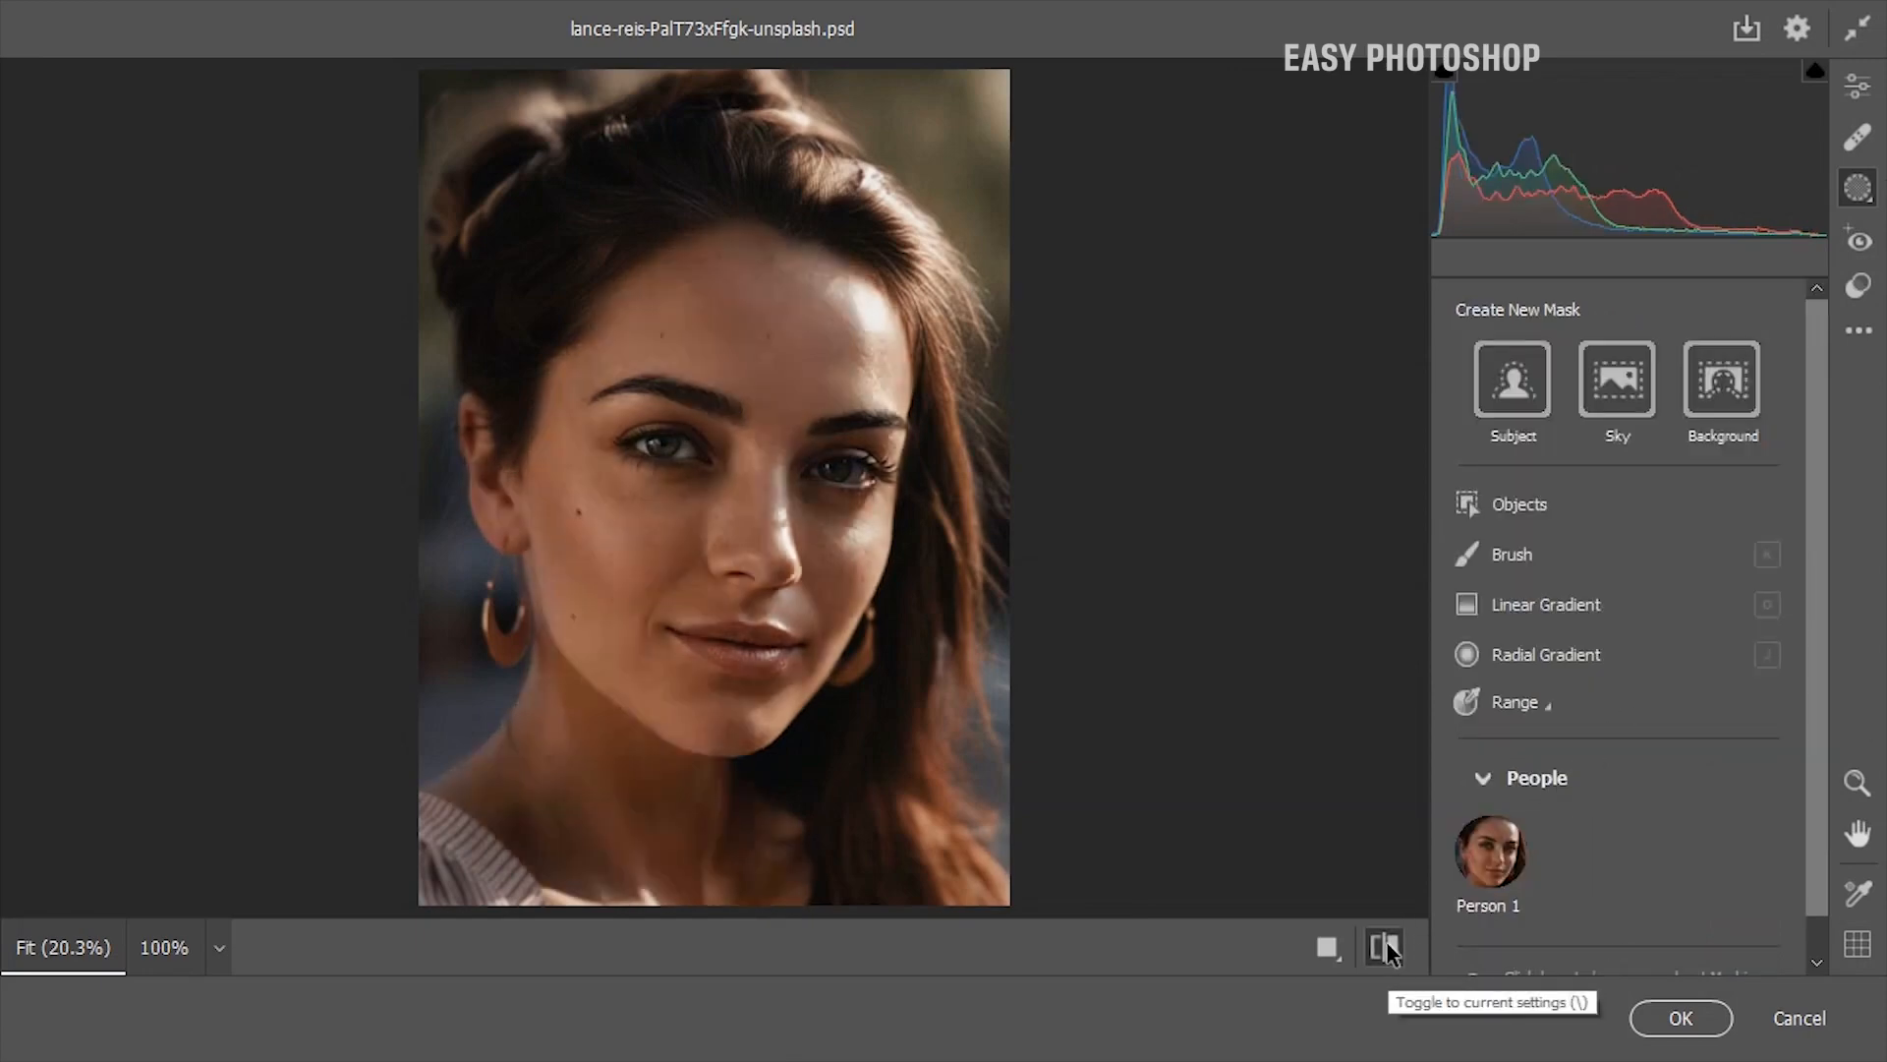
pyautogui.click(1386, 947)
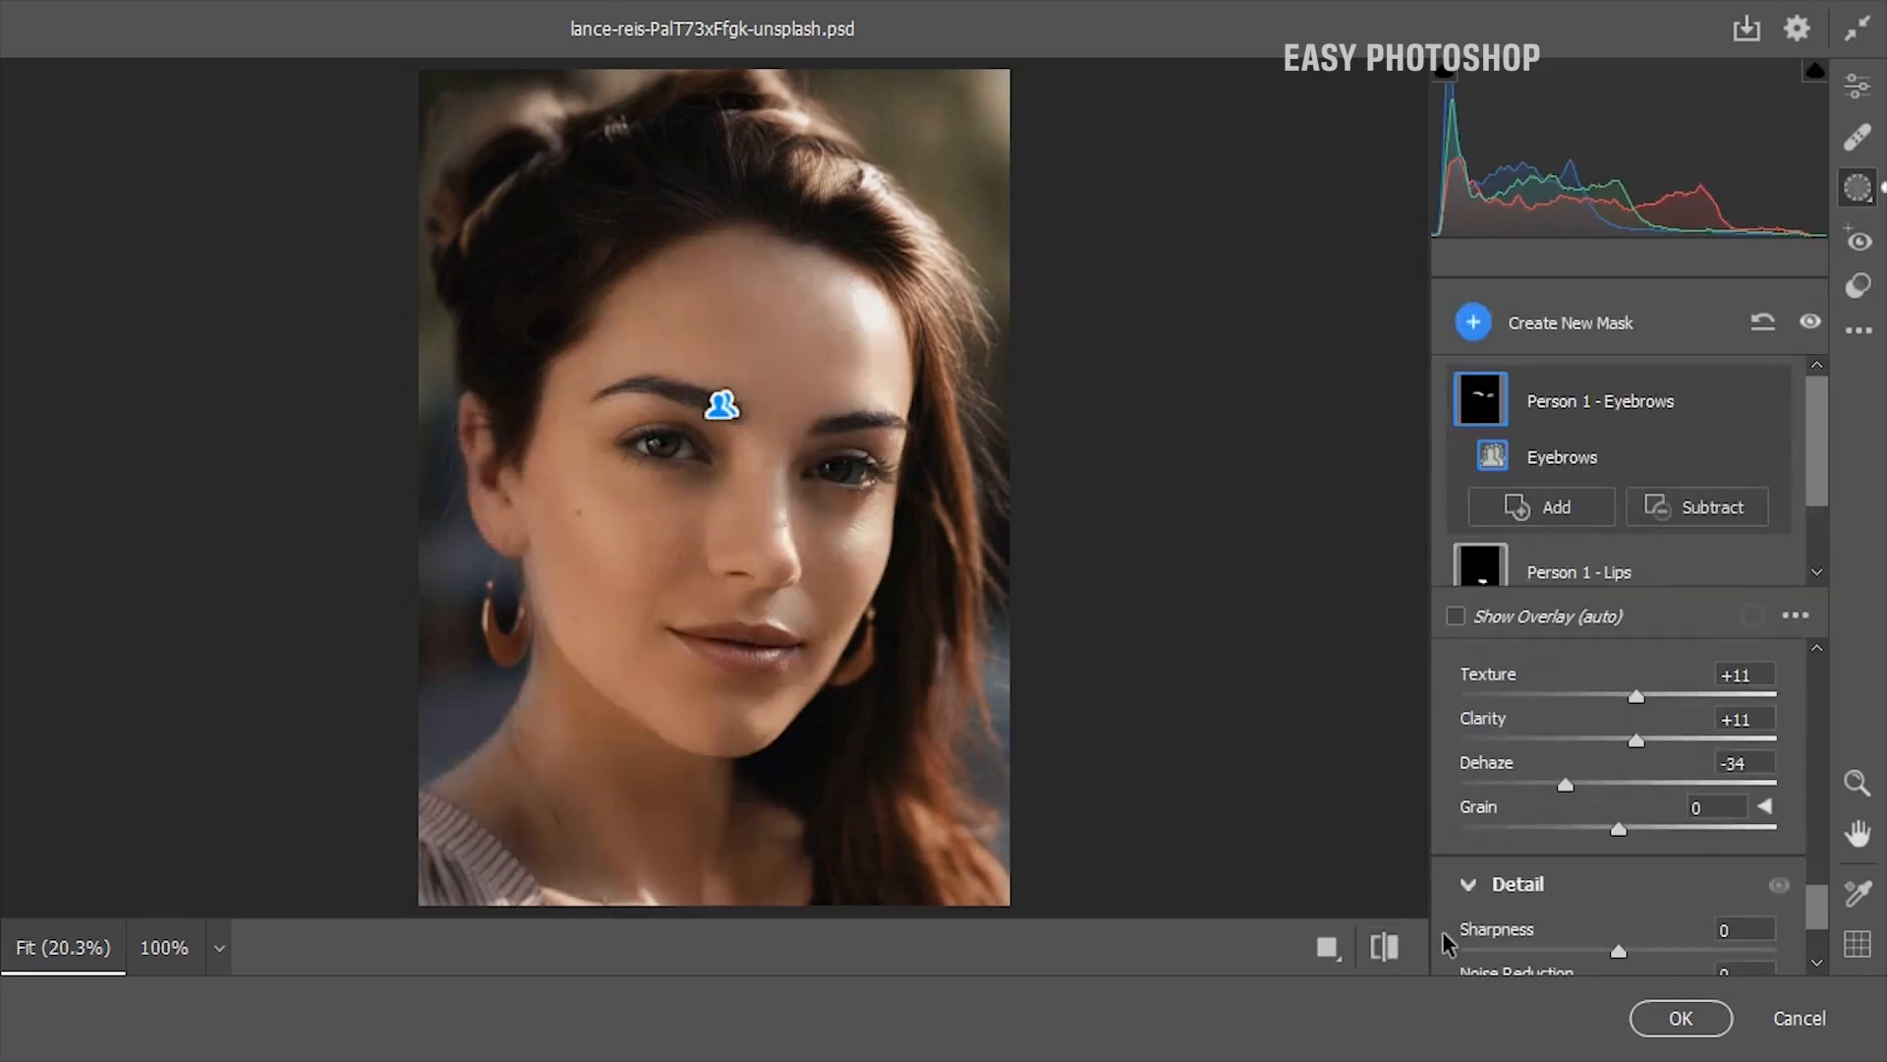
# Create a new people mask for Person 1 covering only the Eye Sclera
pyautogui.moveTo(1816, 912); pyautogui.dragTo(1816, 783)
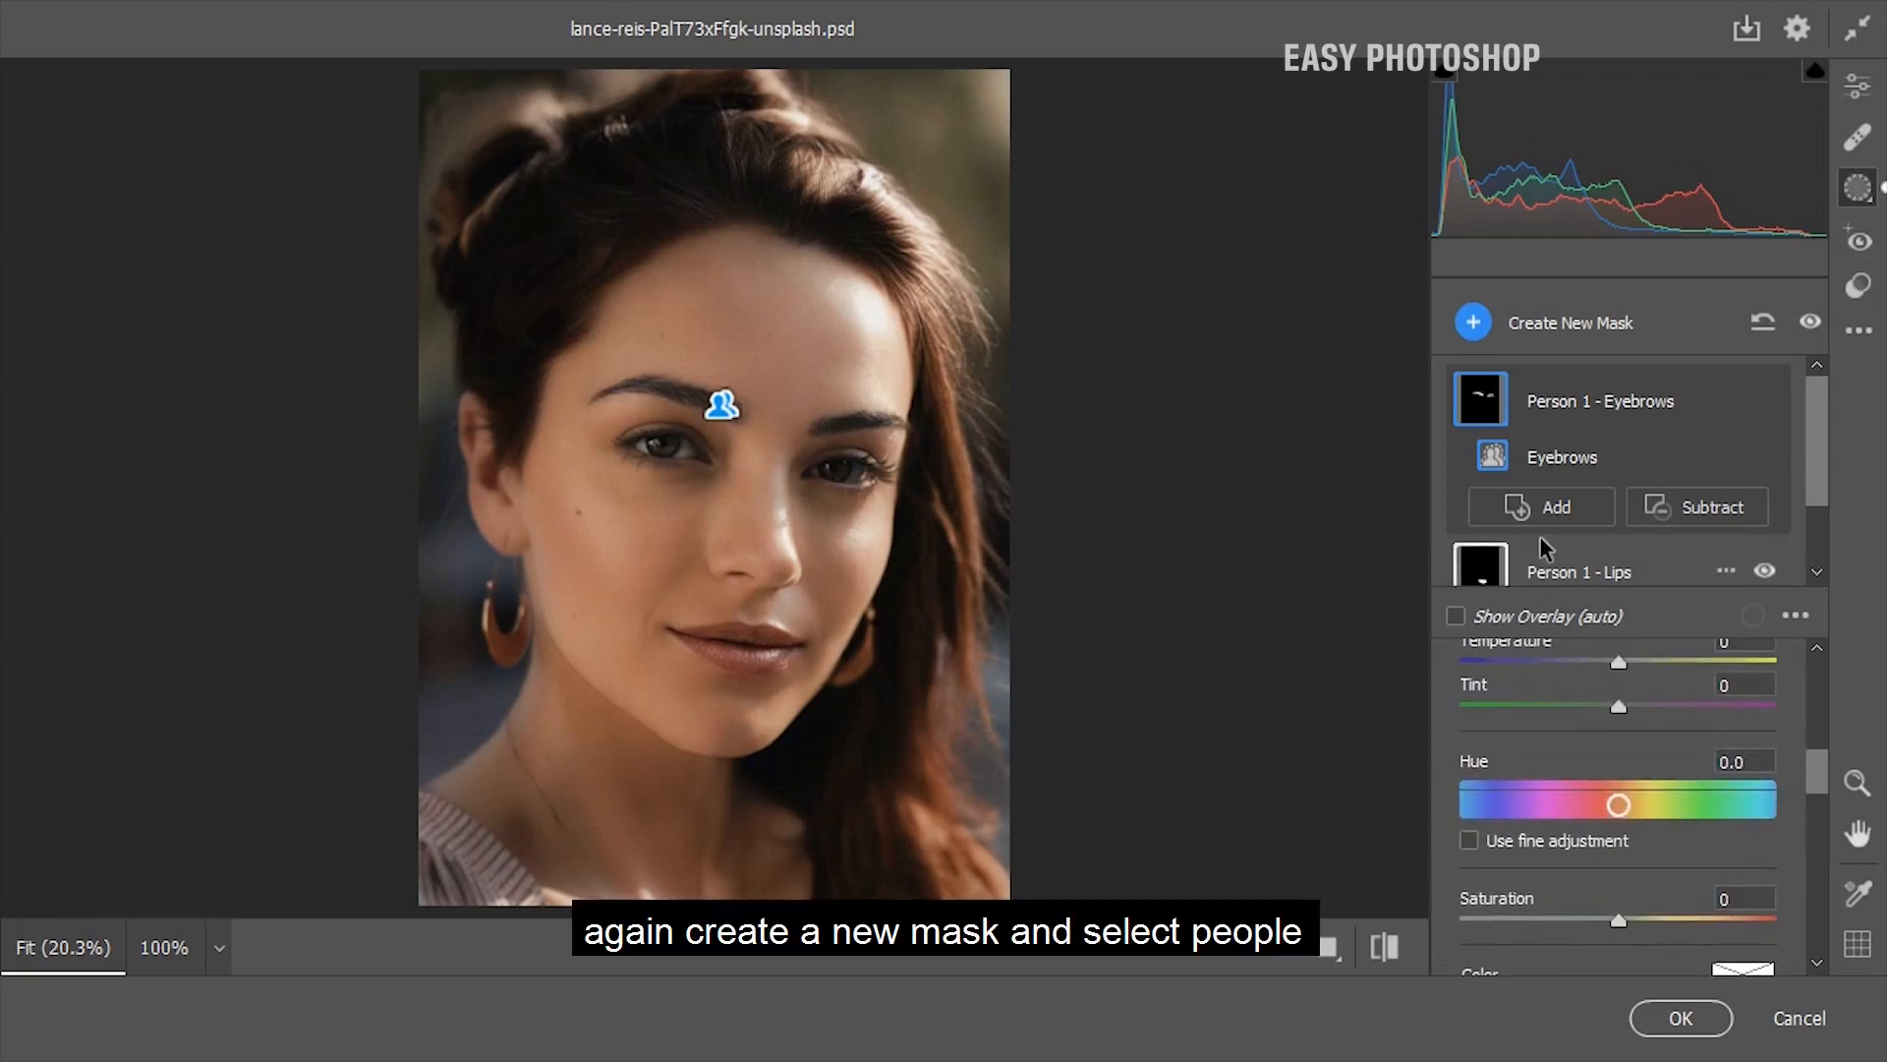
pyautogui.click(1473, 323)
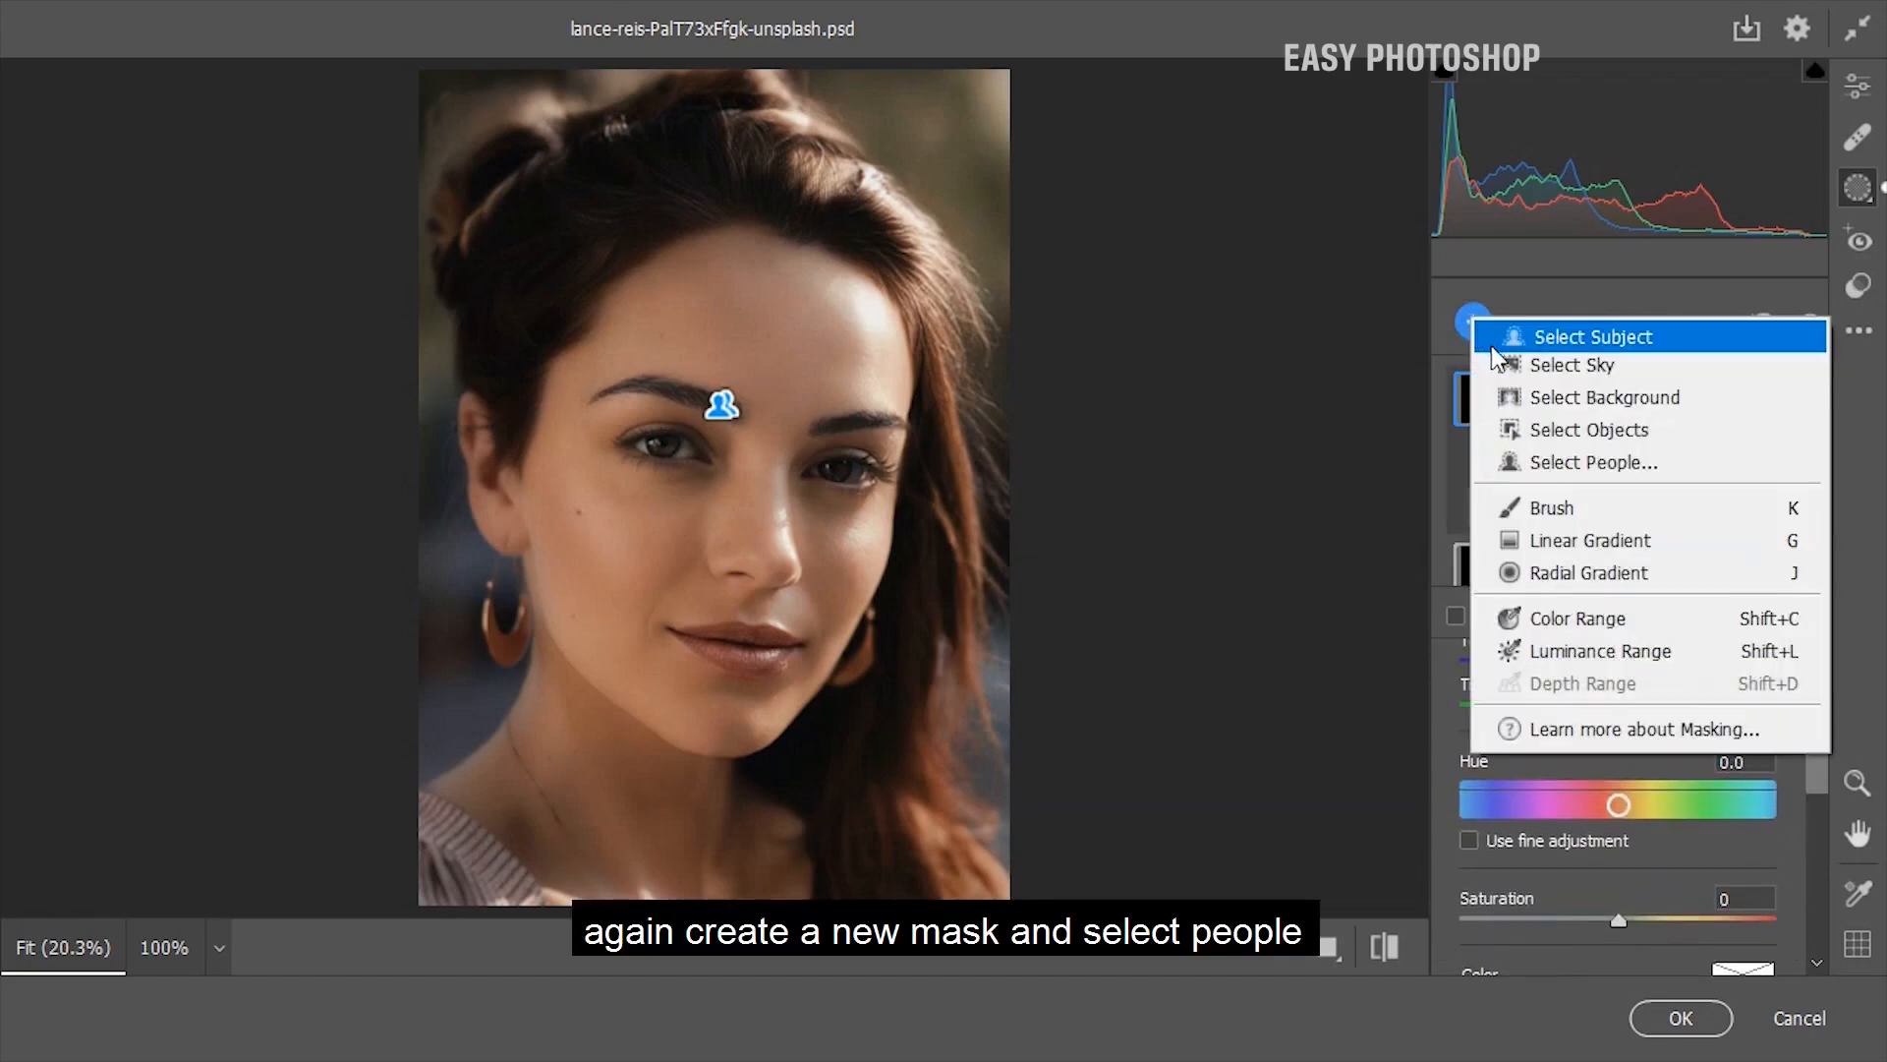
pyautogui.click(1557, 469)
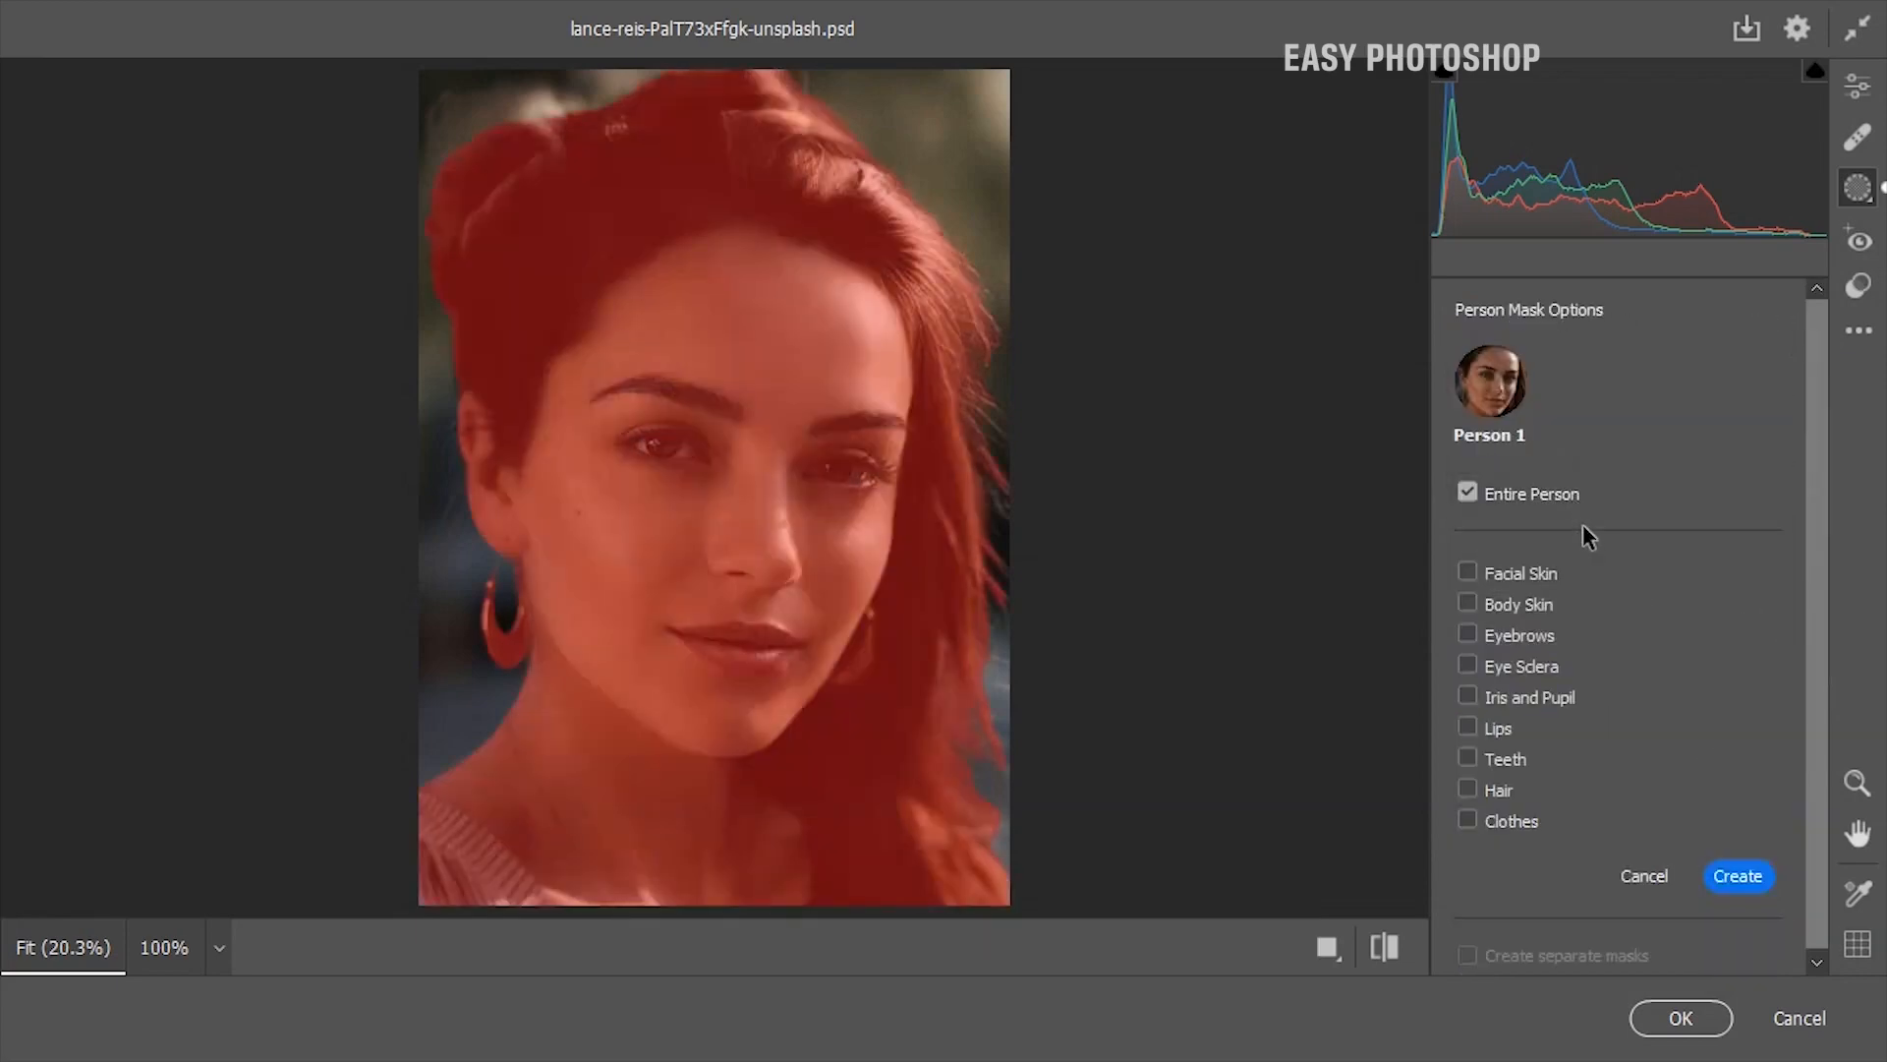
pyautogui.click(1464, 663)
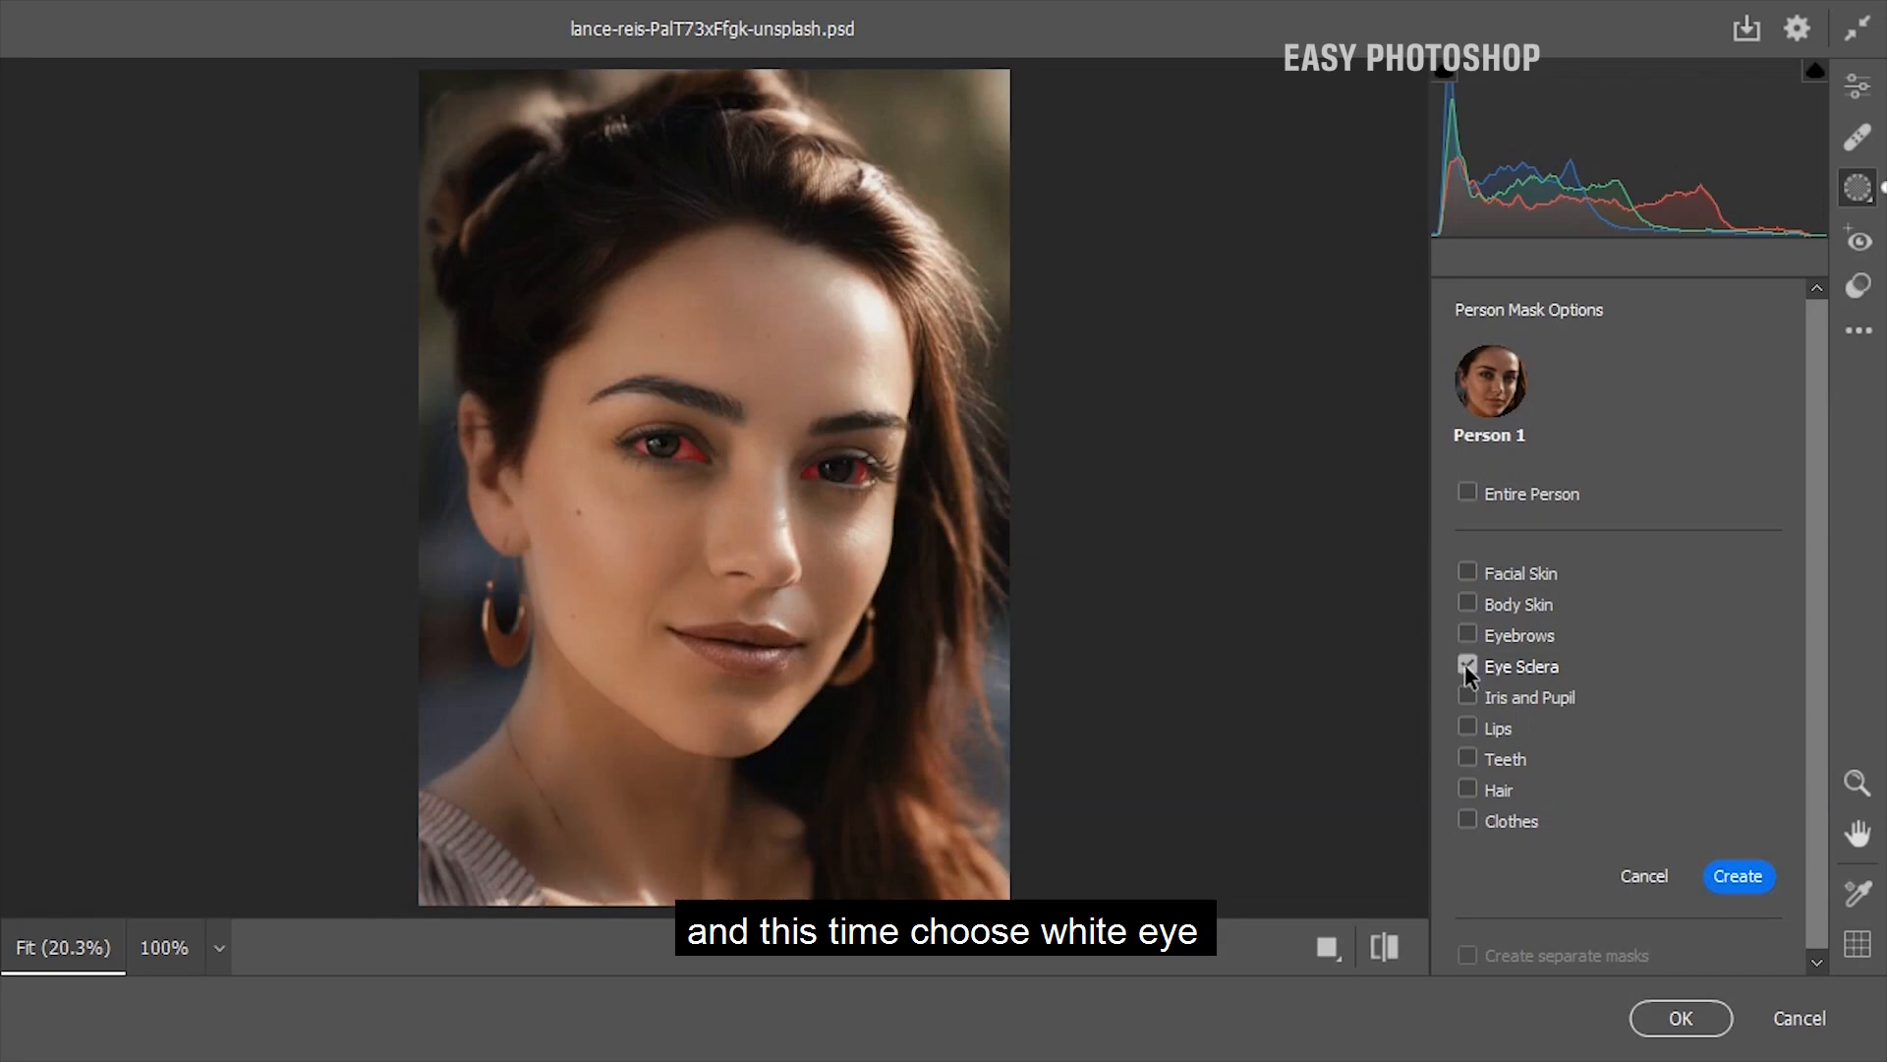
pyautogui.click(1734, 876)
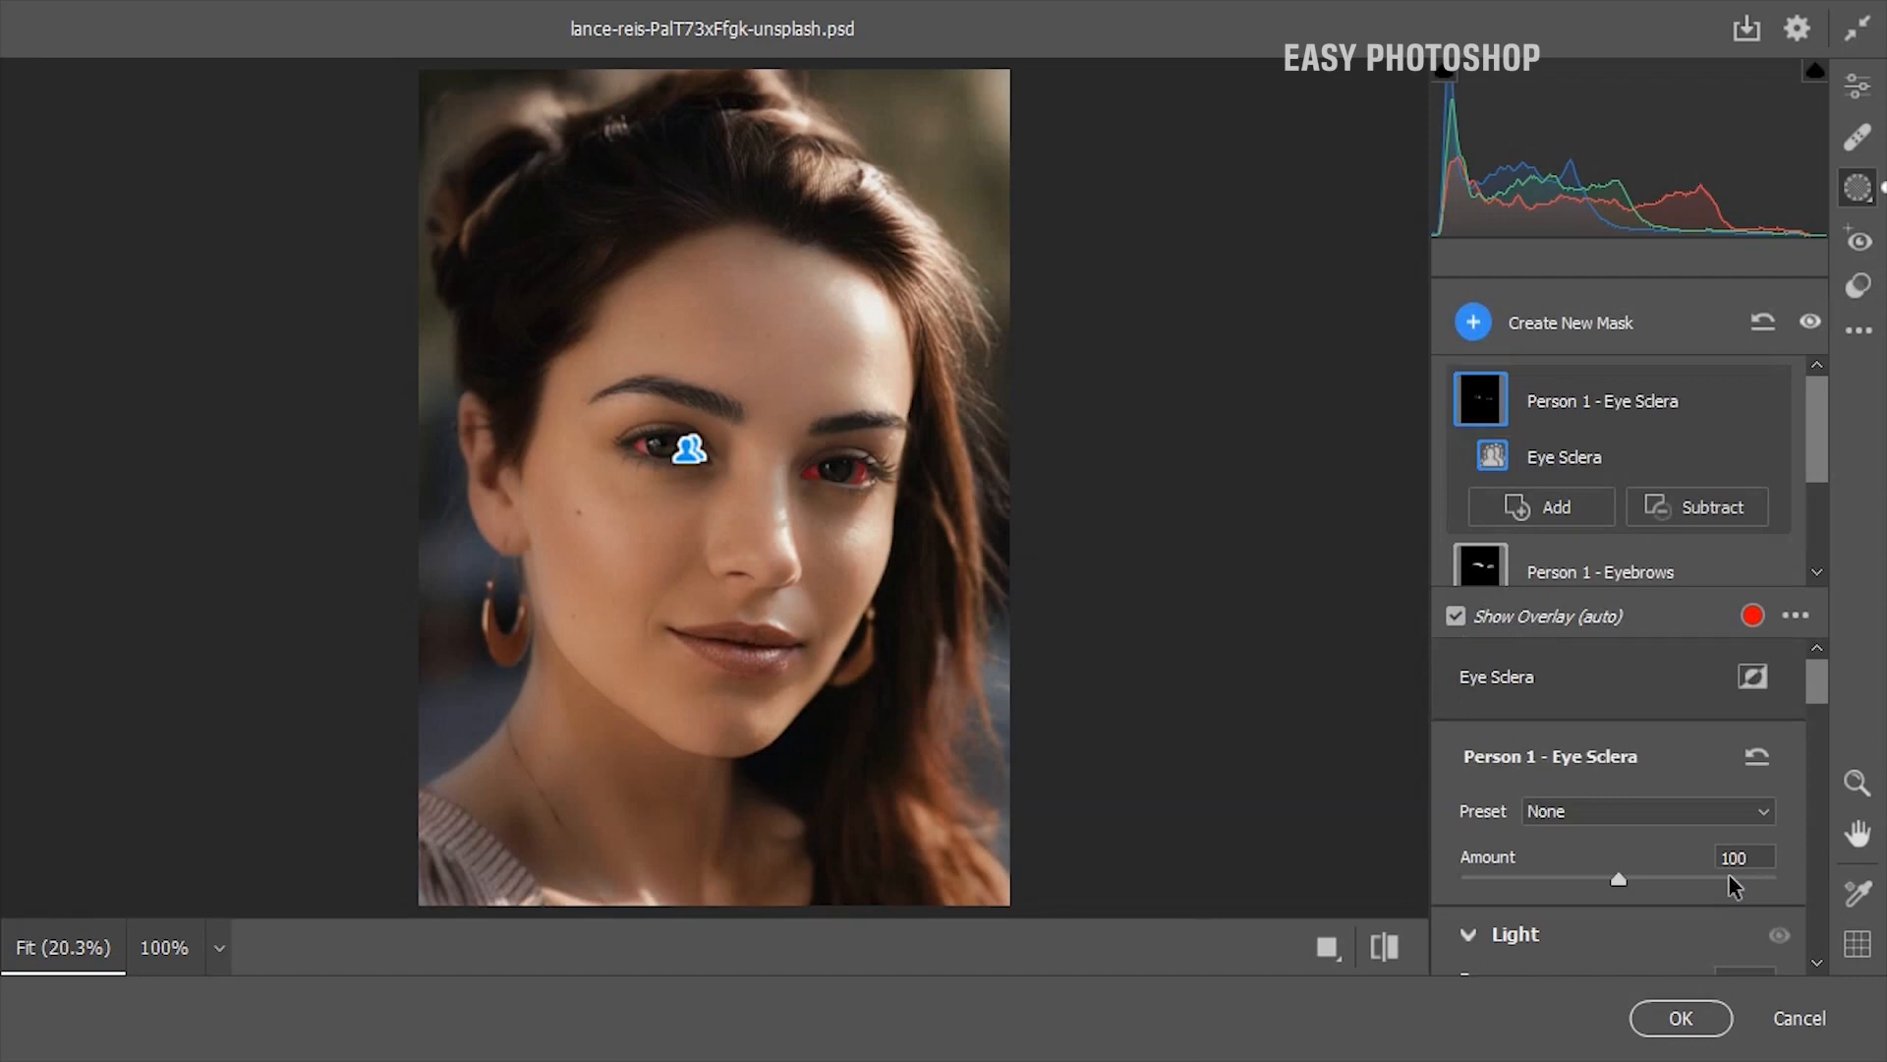
# Lower the eye sclera mask's Dehaze and set its Shadows to +52
pyautogui.moveTo(1823, 709); pyautogui.dragTo(1826, 919)
pyautogui.moveTo(1618, 818); pyautogui.dragTo(1558, 822)
pyautogui.moveTo(1815, 910); pyautogui.dragTo(1832, 735)
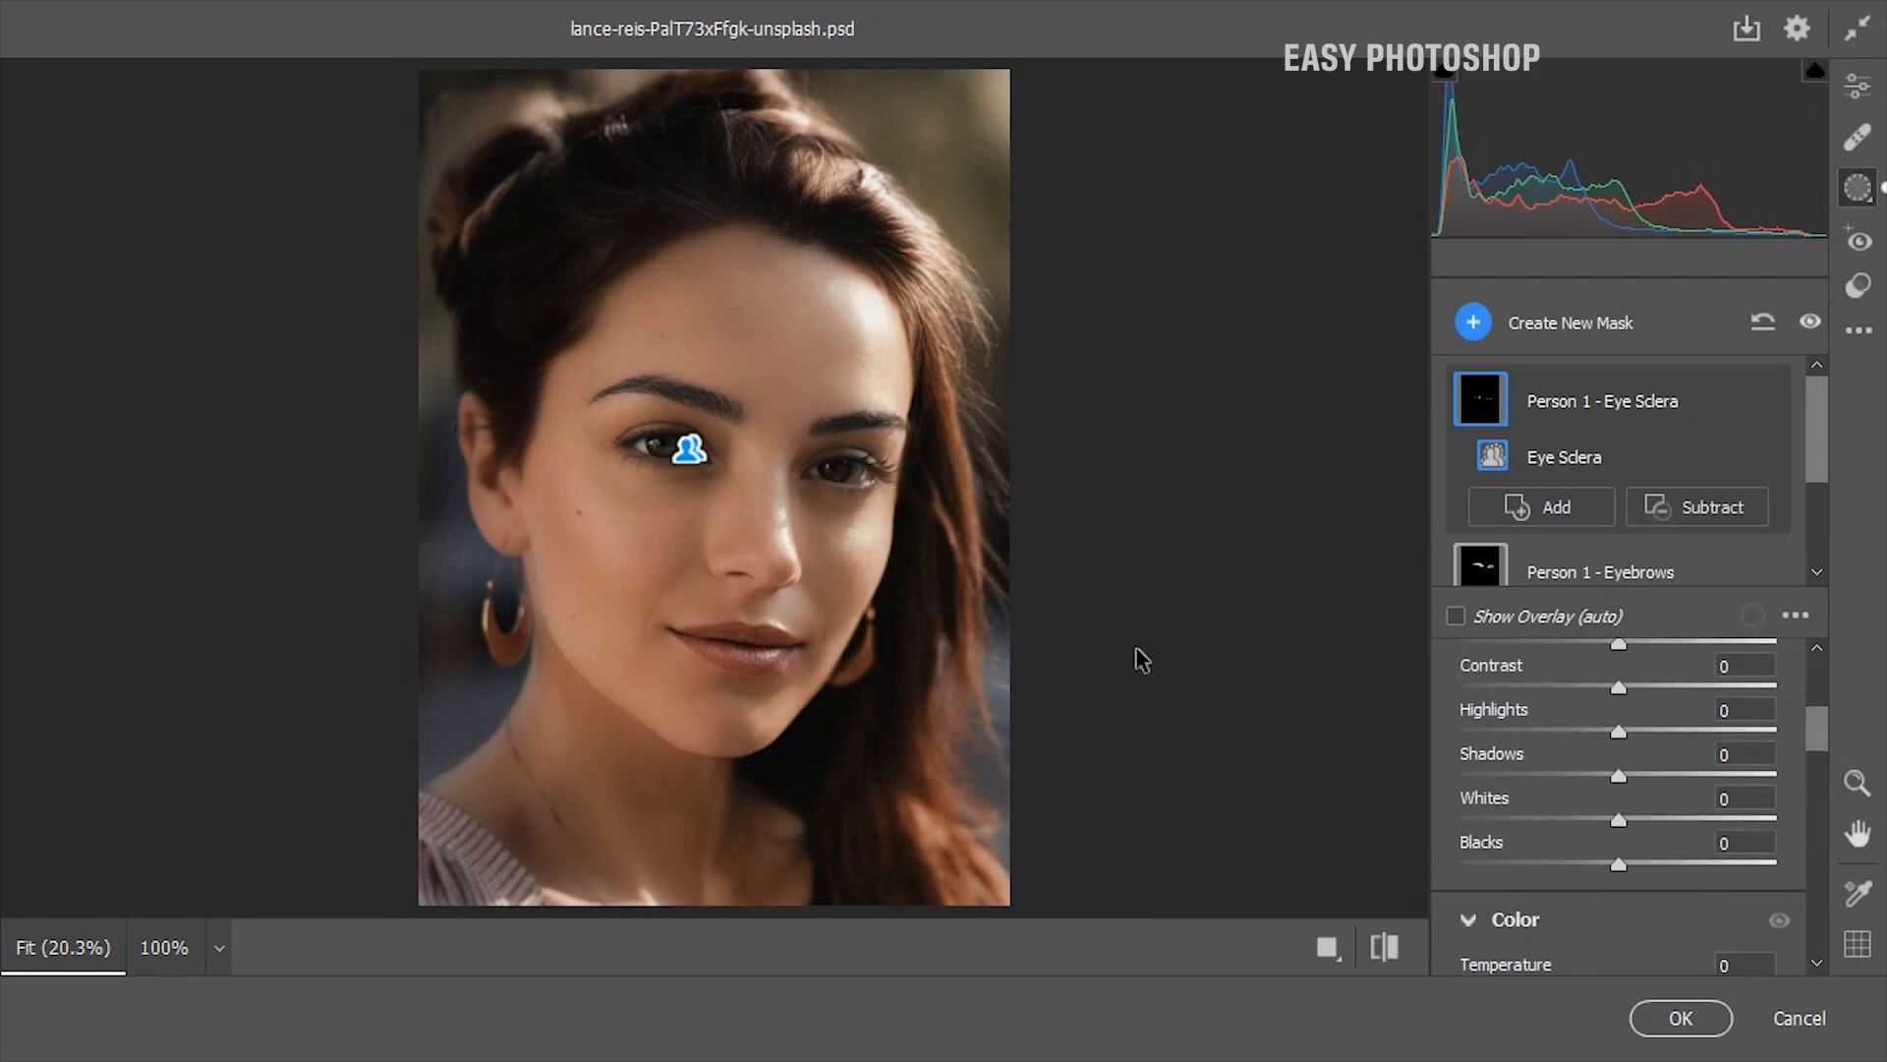
pyautogui.moveTo(1566, 783); pyautogui.dragTo(1700, 796)
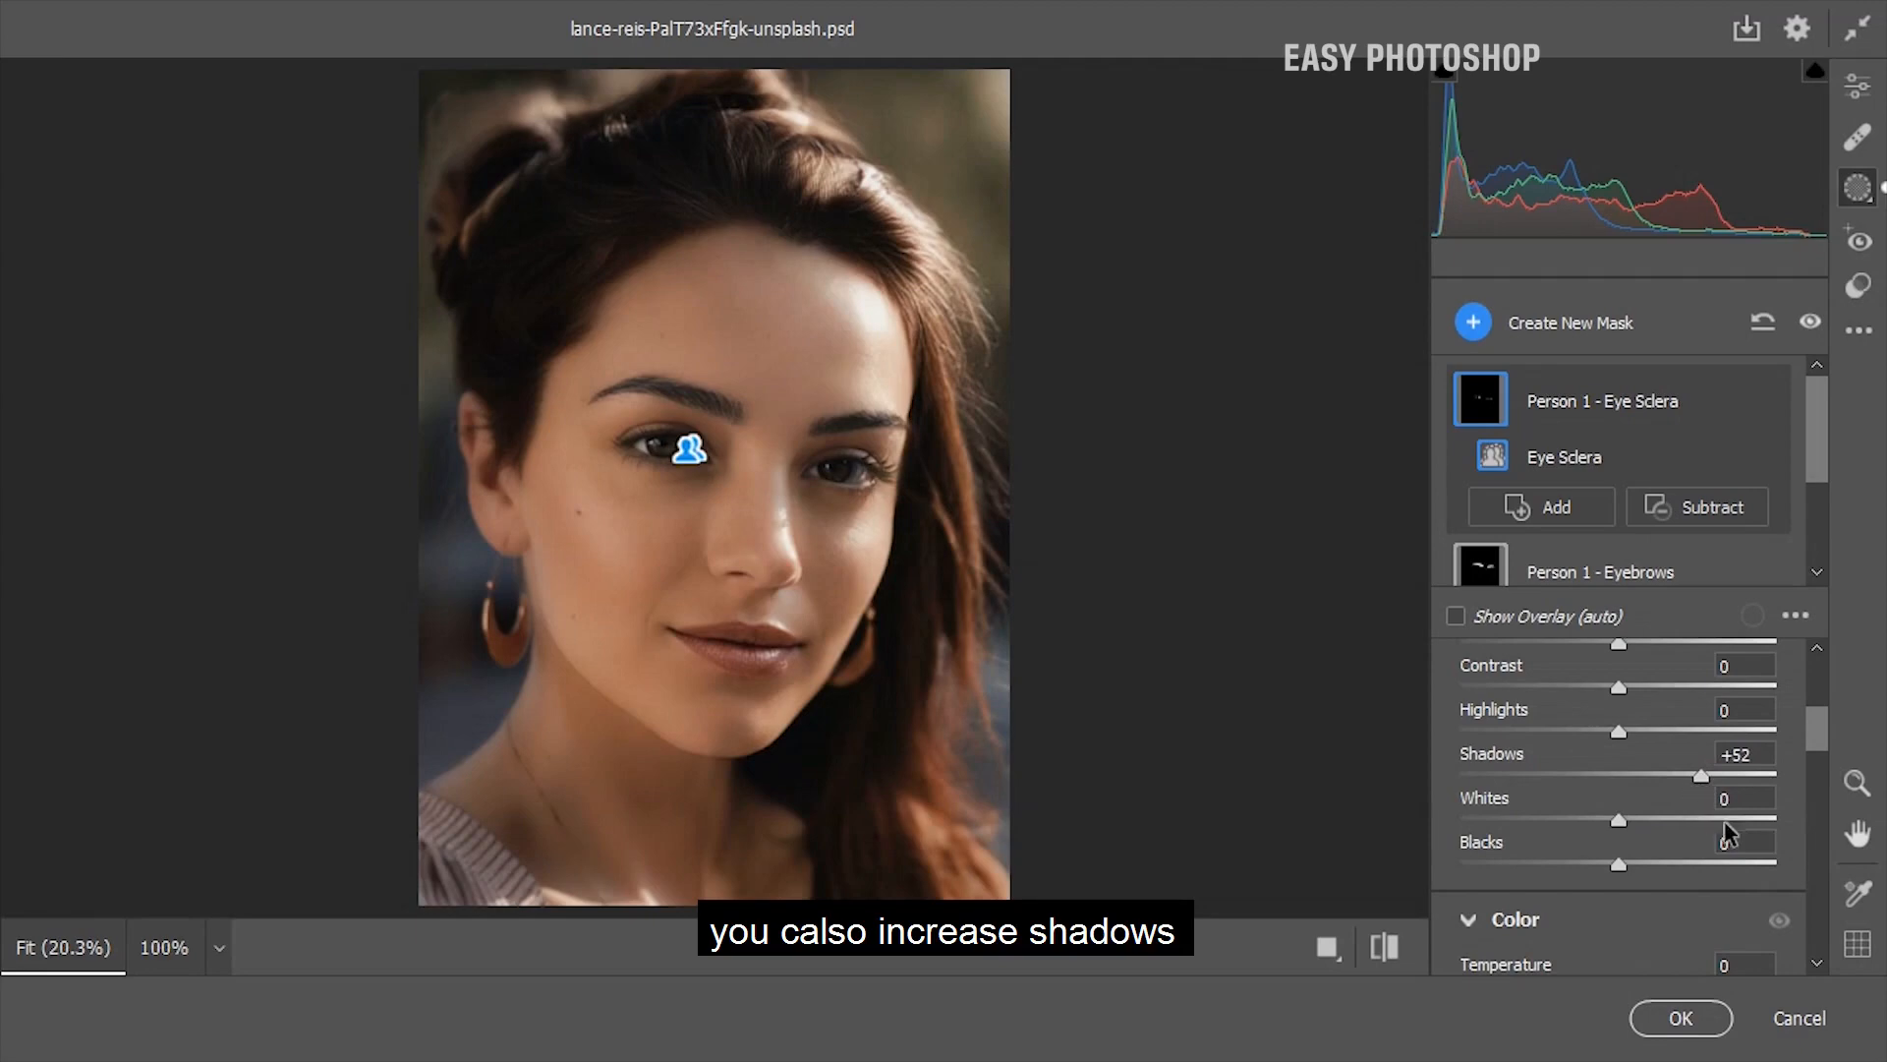
# Create a new people mask for Person 1 covering only the Hair, and hide its overlay
pyautogui.moveTo(1819, 745); pyautogui.dragTo(1818, 729)
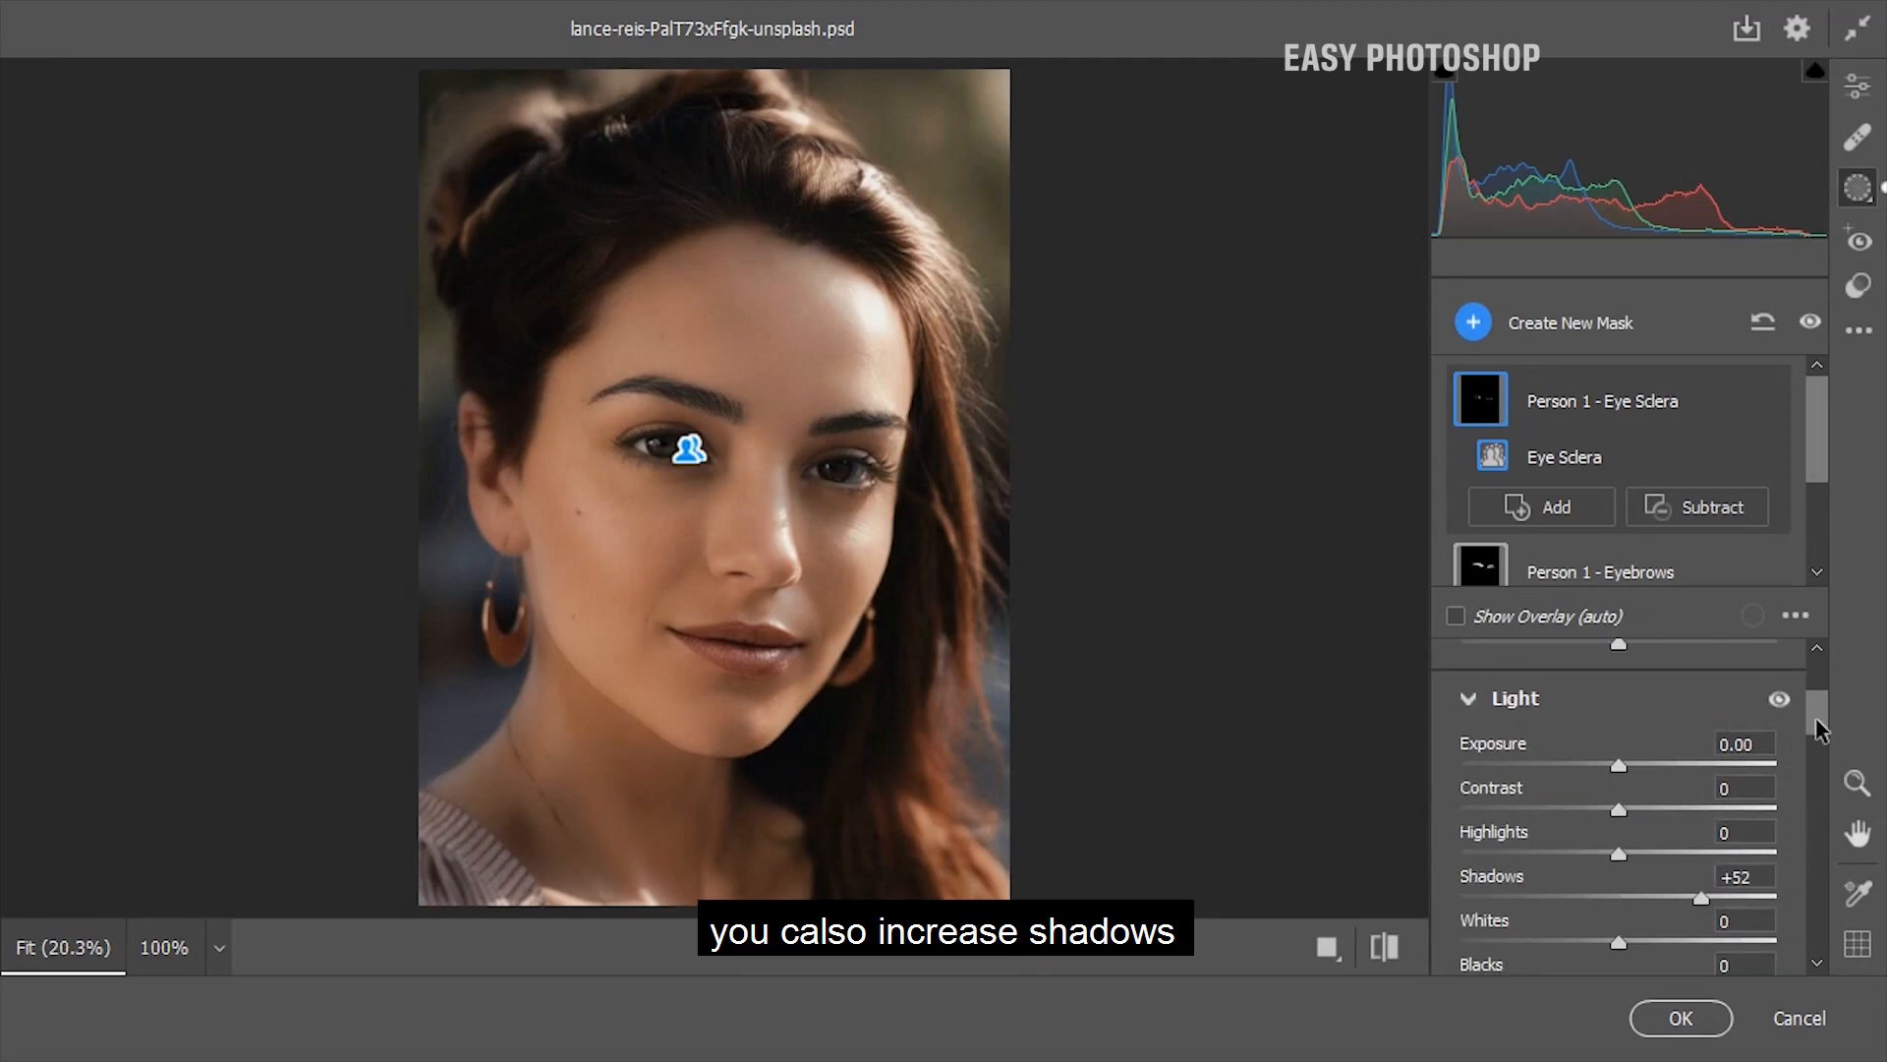
pyautogui.click(1470, 329)
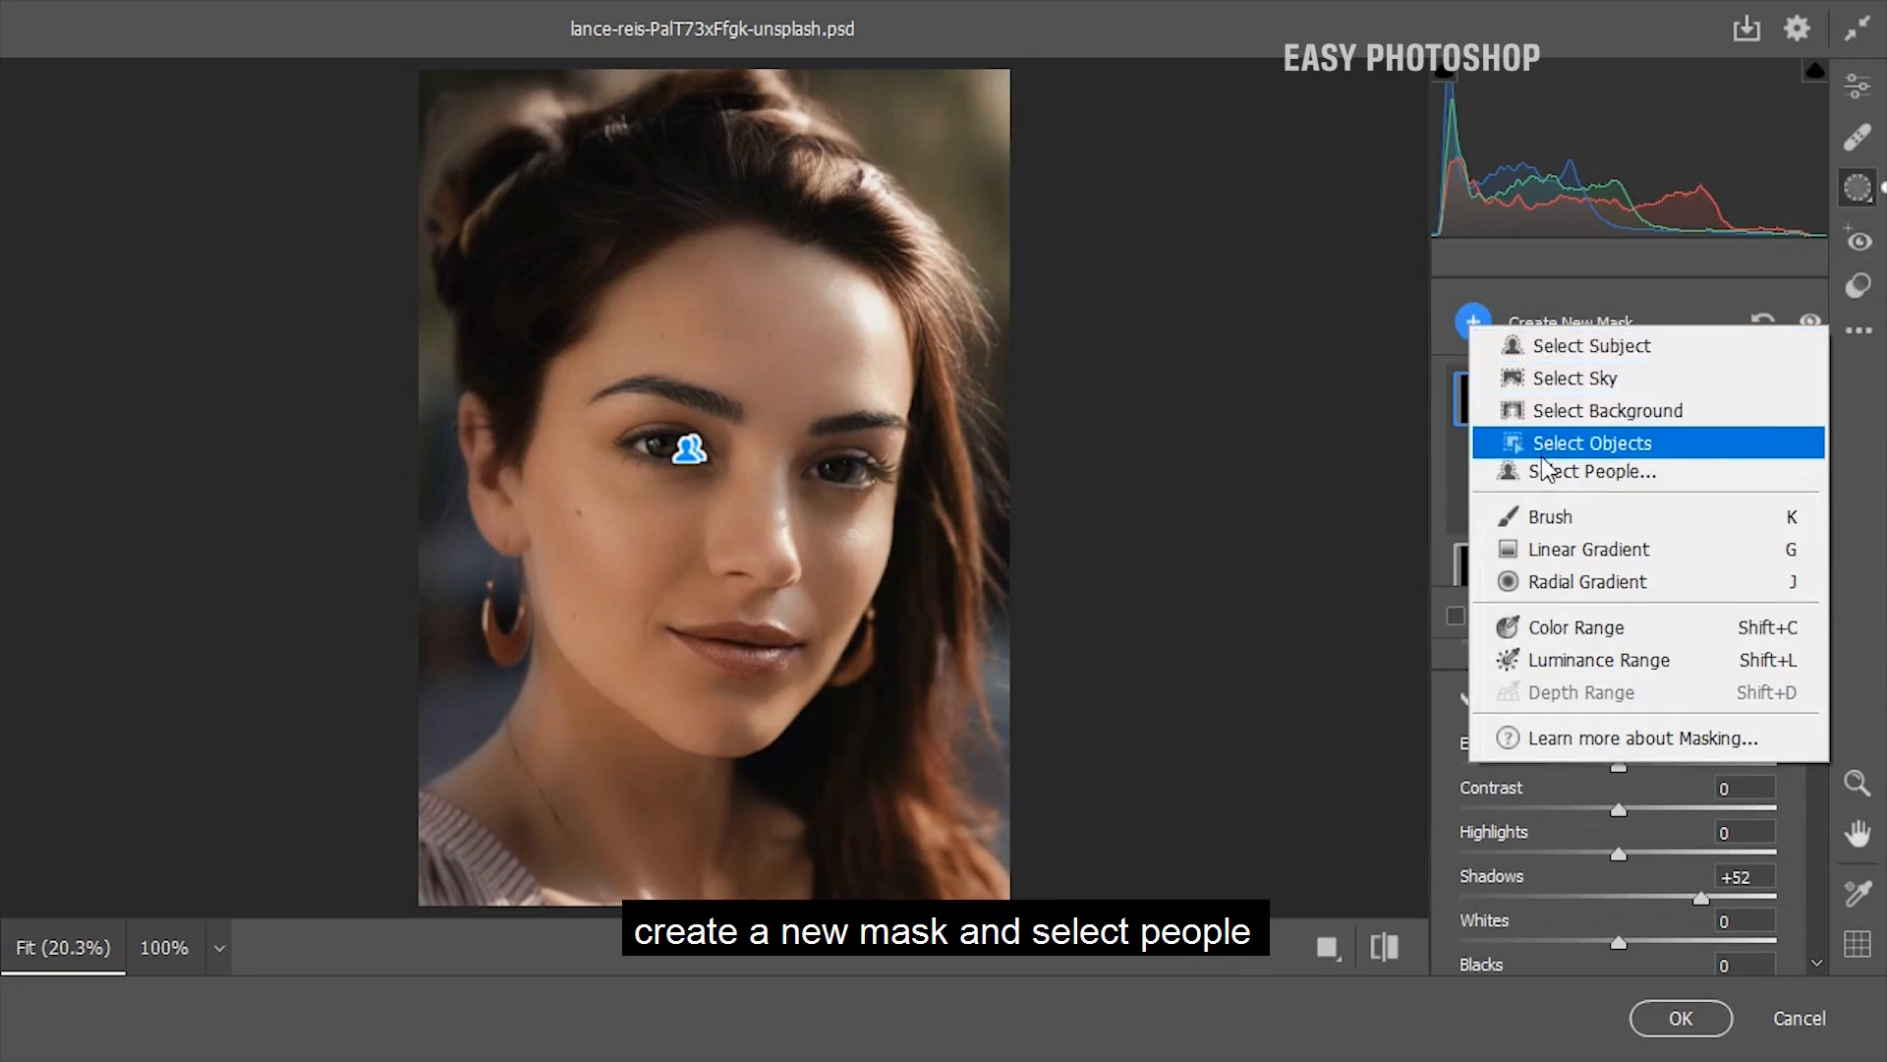
pyautogui.click(1543, 471)
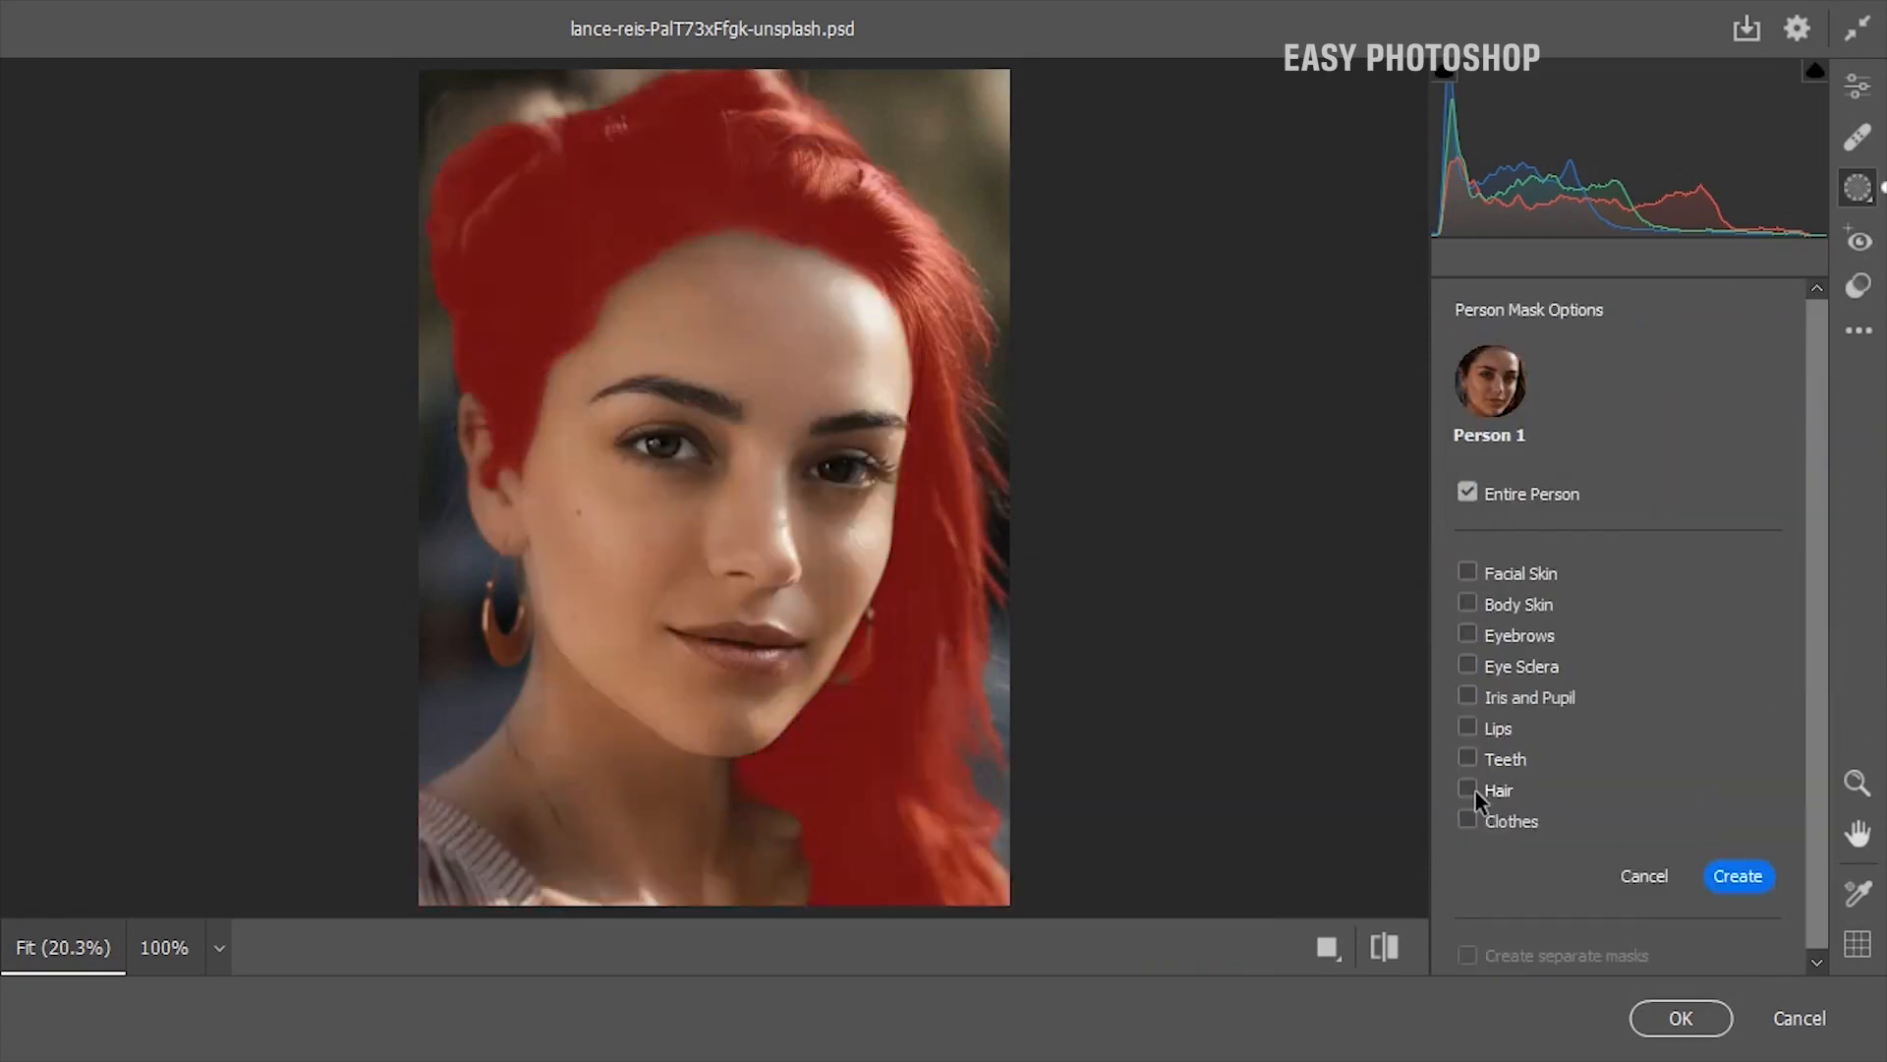
pyautogui.click(1467, 788)
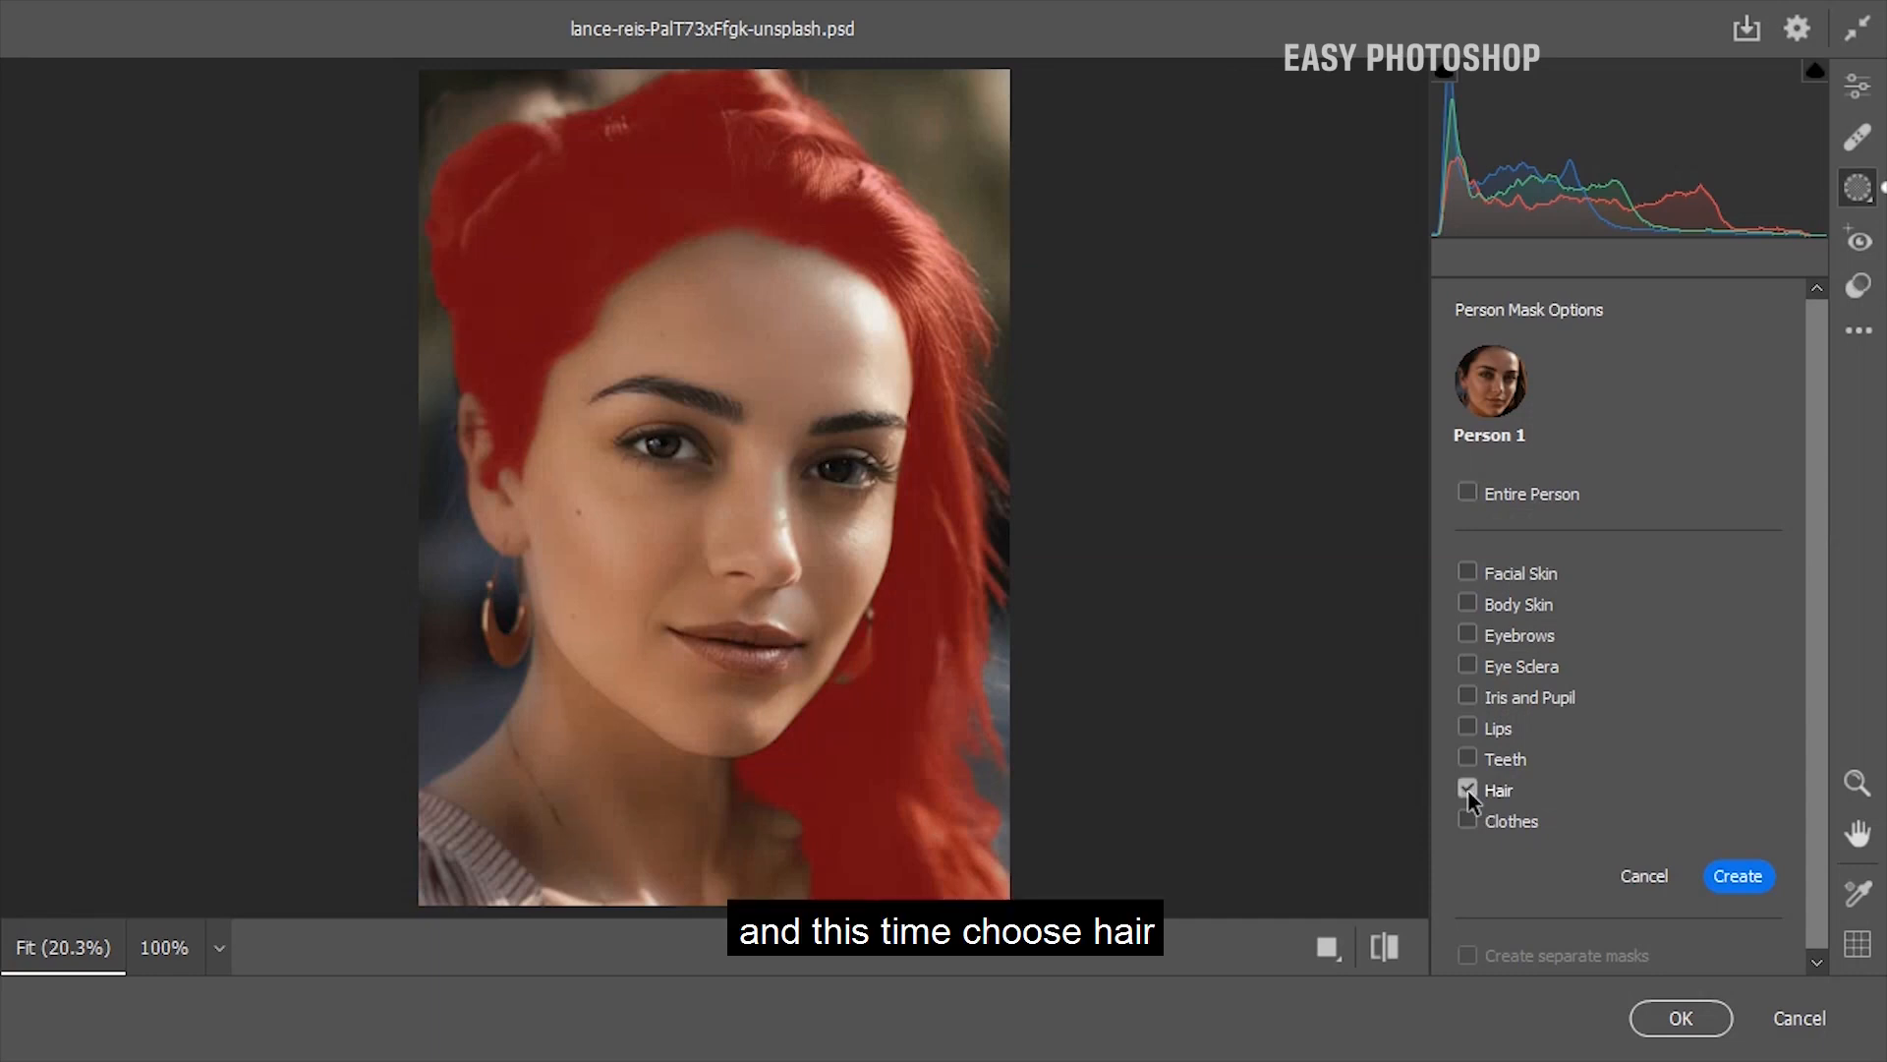
pyautogui.click(1738, 876)
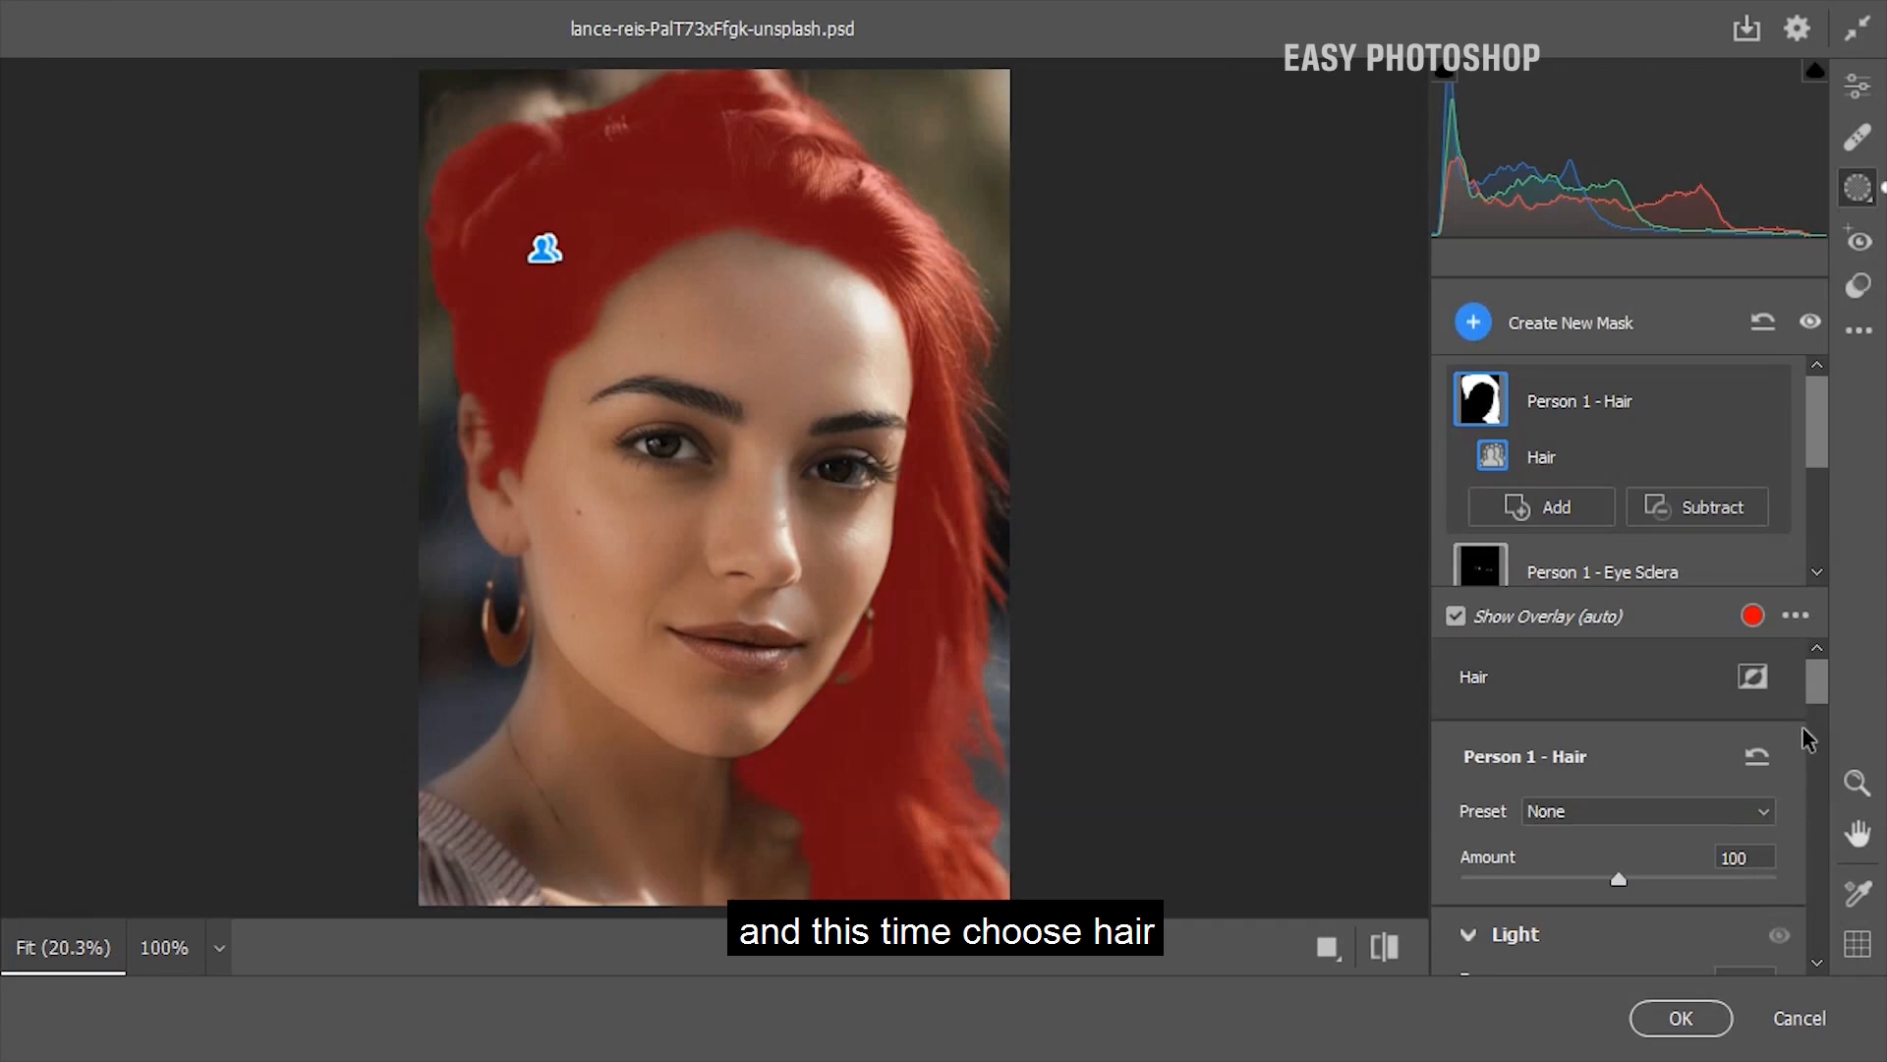
pyautogui.moveTo(1817, 693); pyautogui.dragTo(1821, 920)
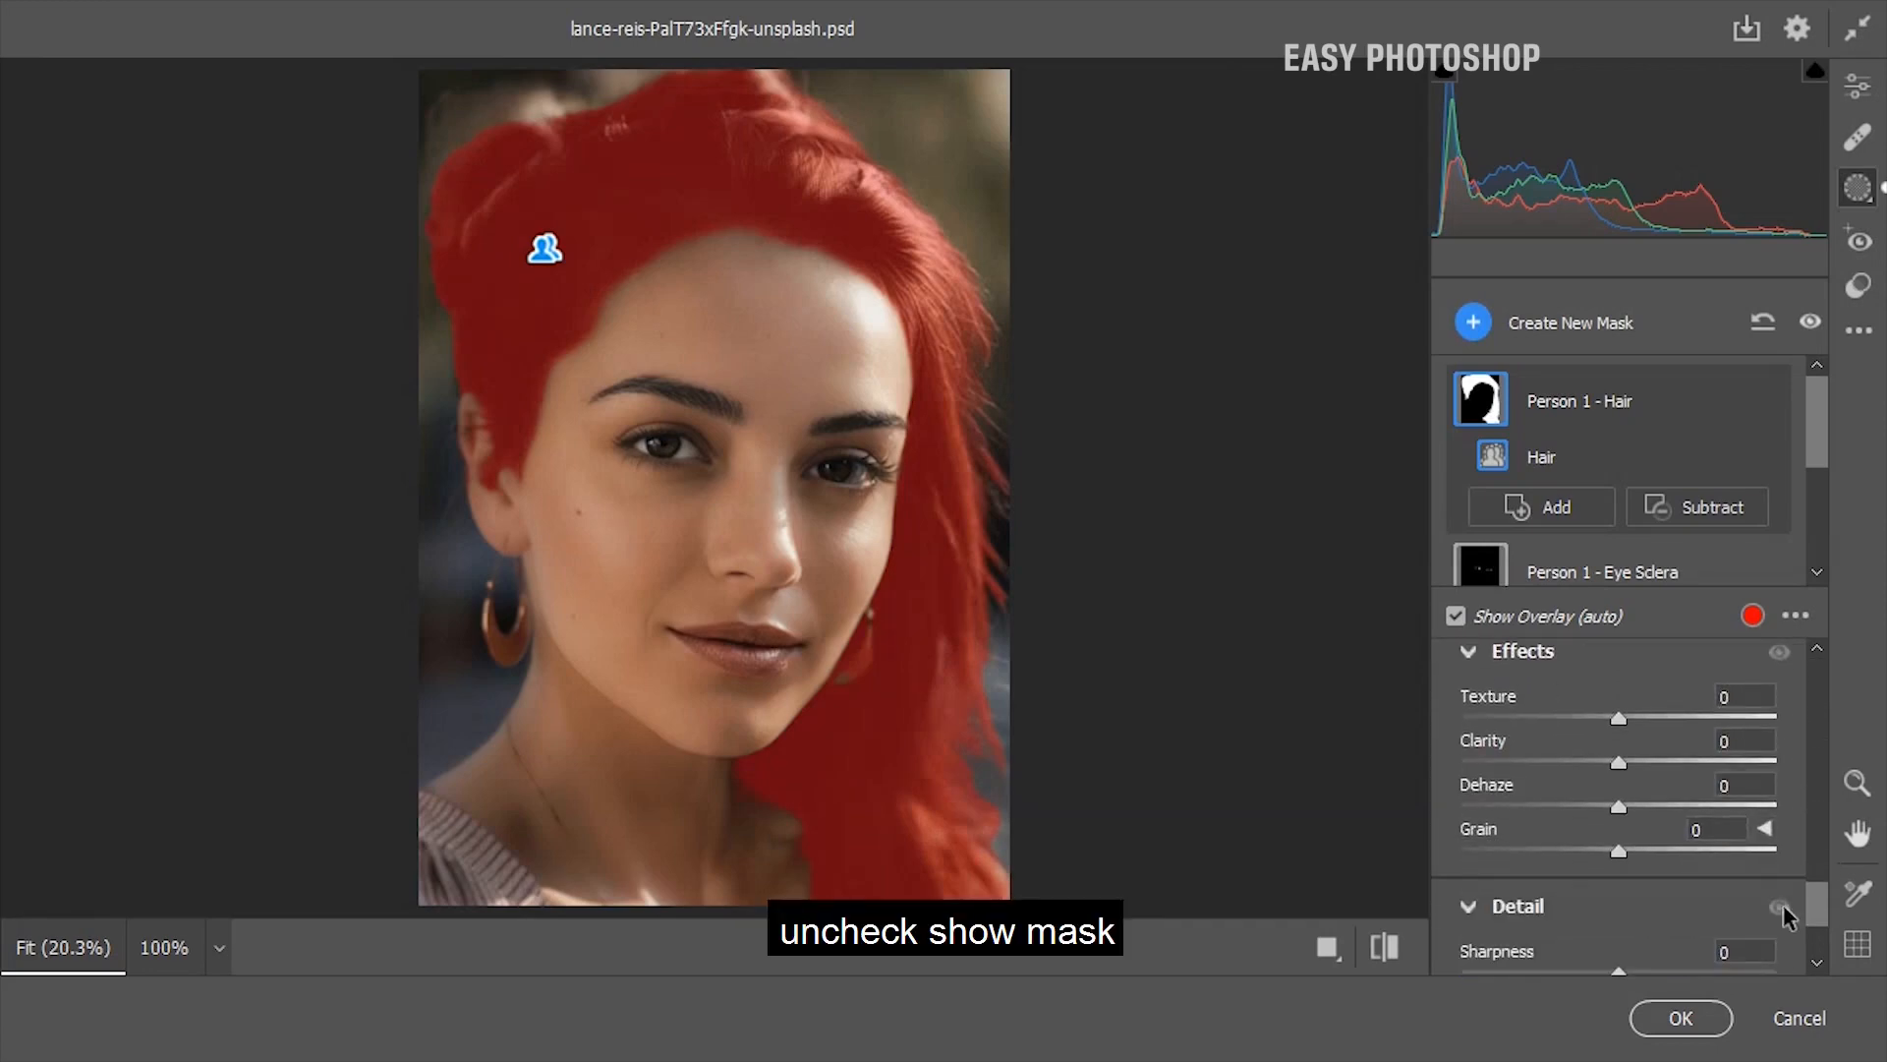
pyautogui.click(1456, 617)
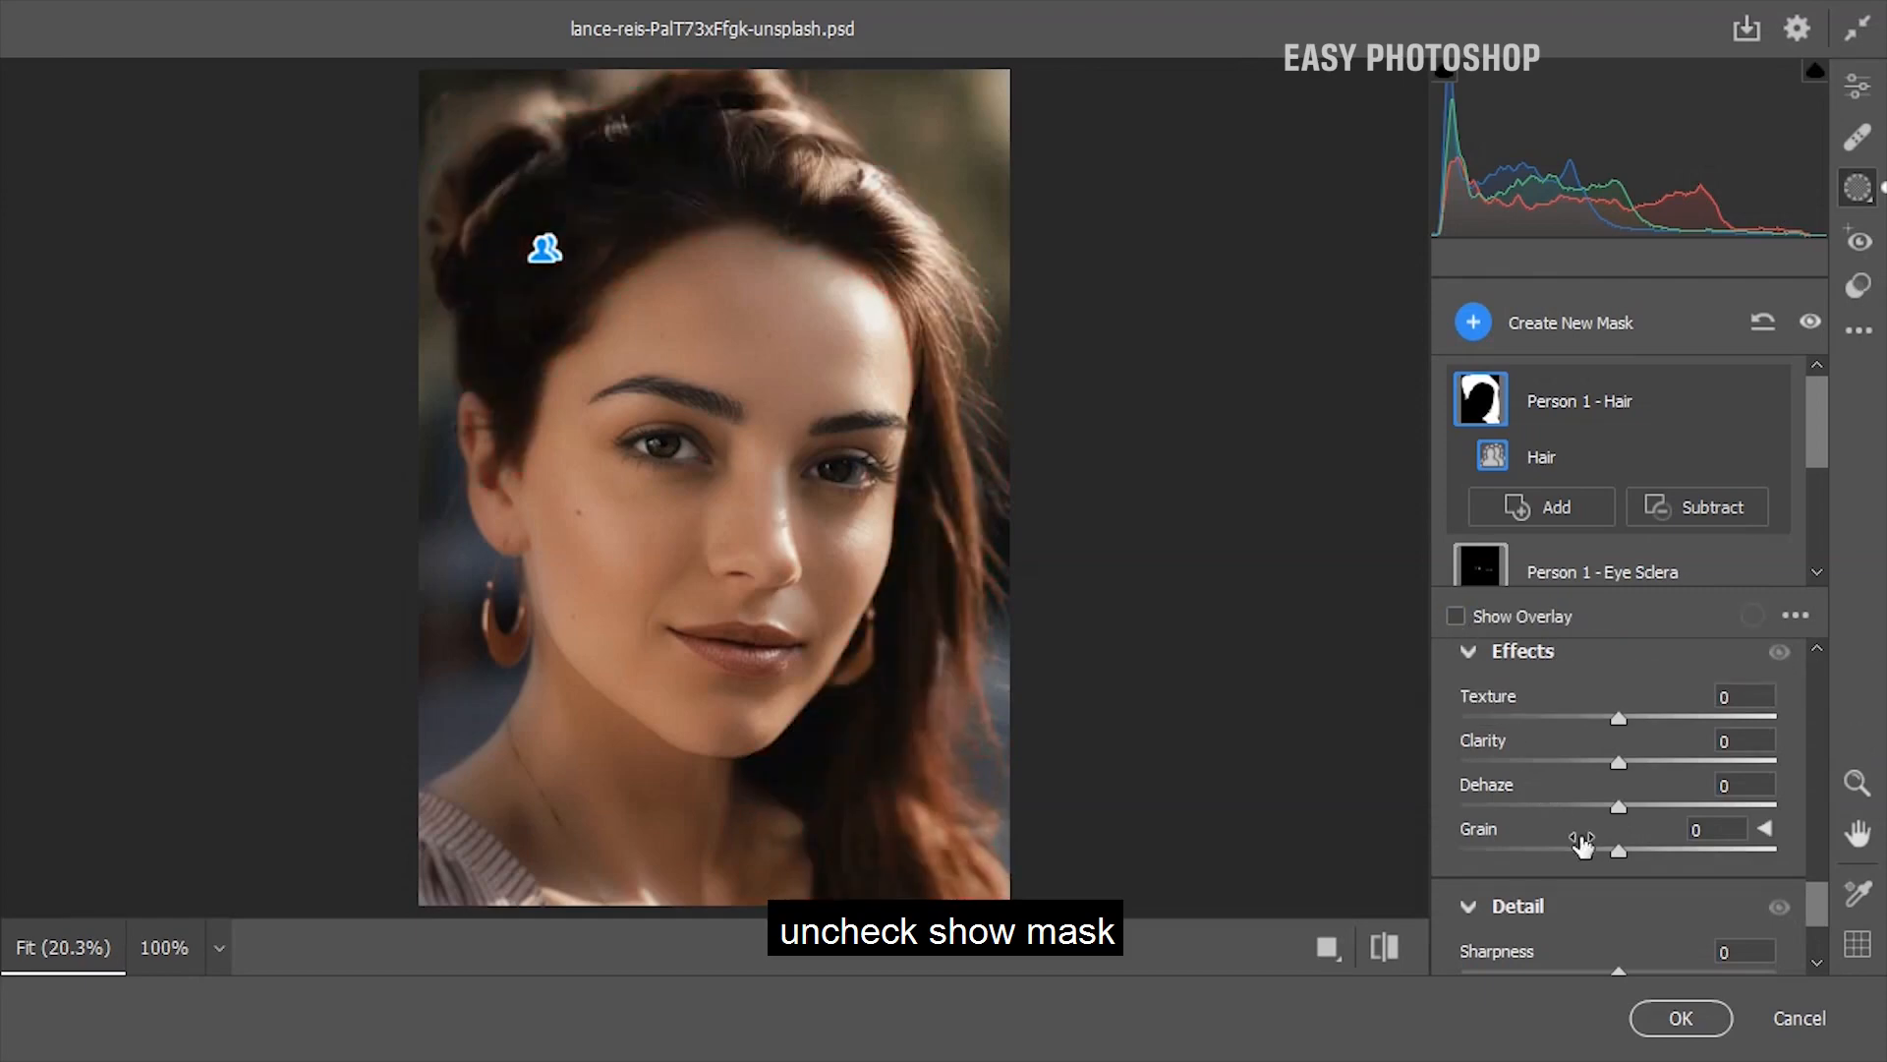
# Set the hair mask's Texture to +5, Clarity to +17, Dehaze to -27, Exposure to +0.05 and Contrast to +3, and compare with the original
pyautogui.moveTo(1618, 806); pyautogui.dragTo(1626, 715)
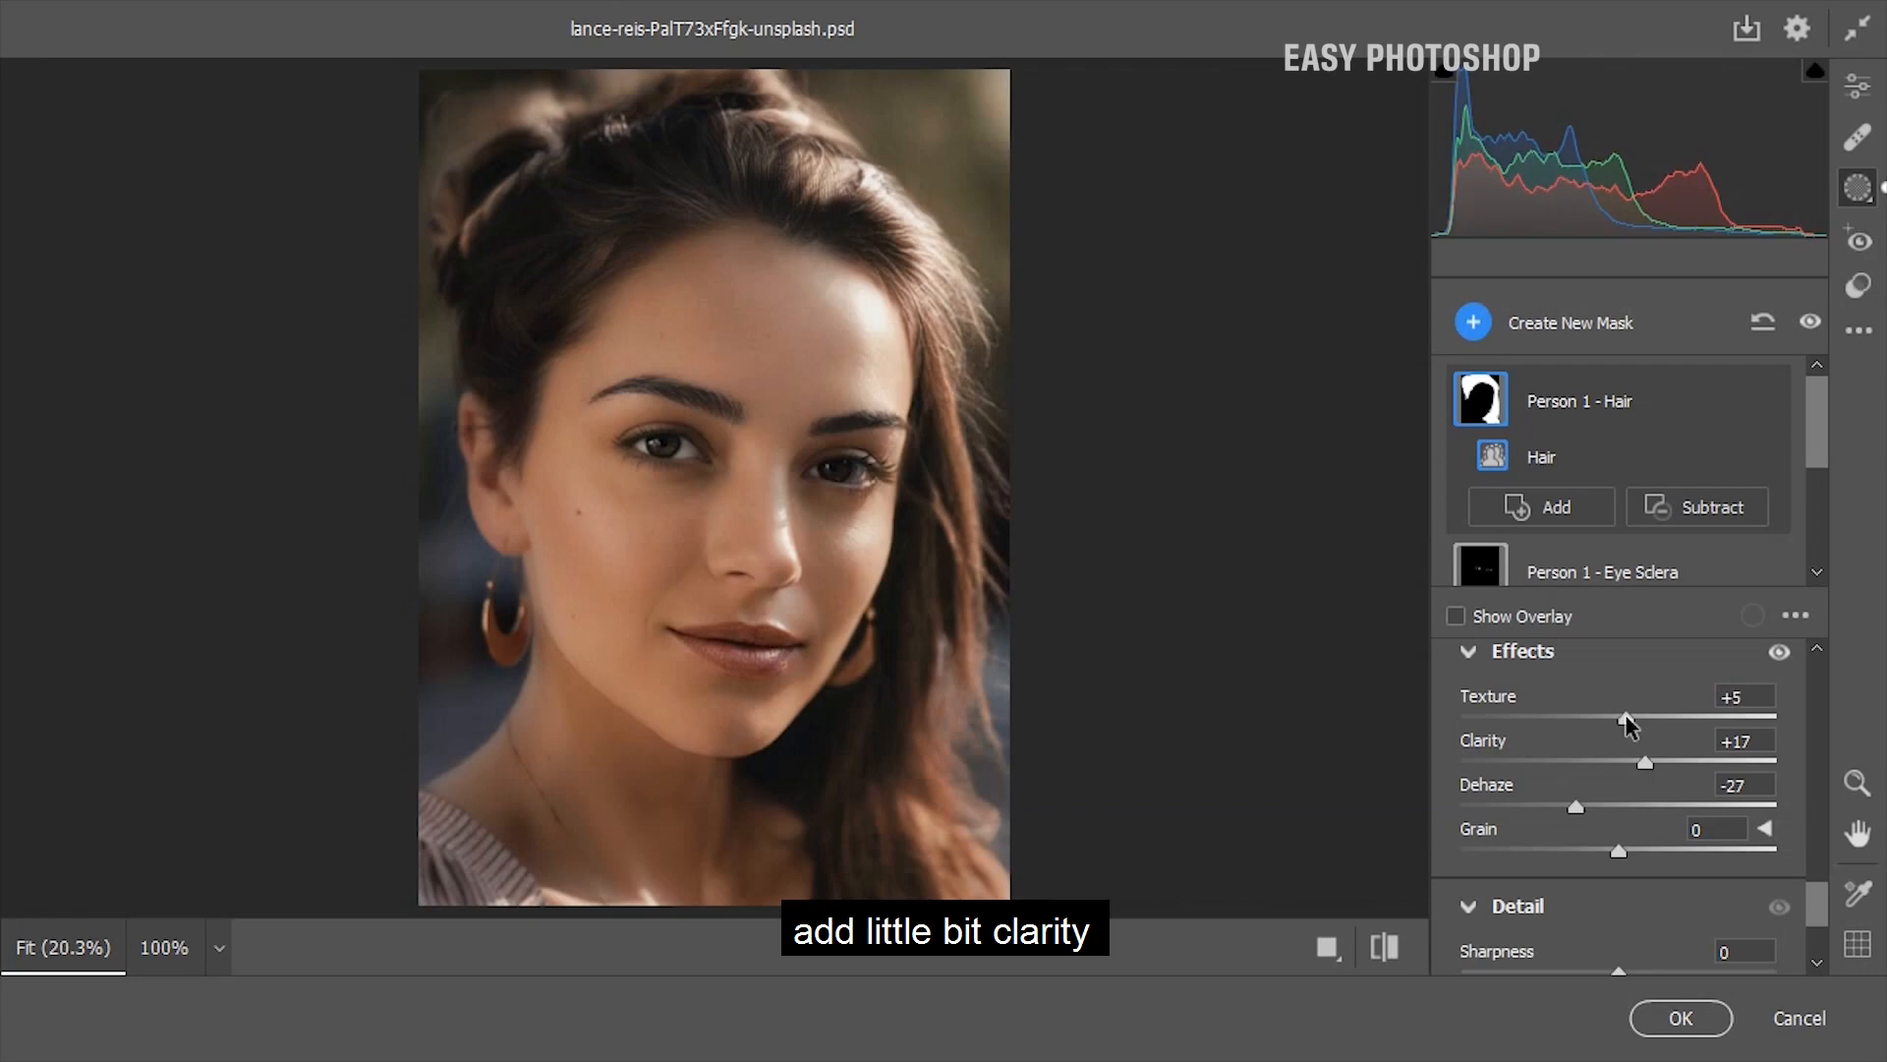
pyautogui.moveTo(1823, 898); pyautogui.dragTo(1806, 706)
pyautogui.moveTo(1620, 755); pyautogui.dragTo(1627, 808)
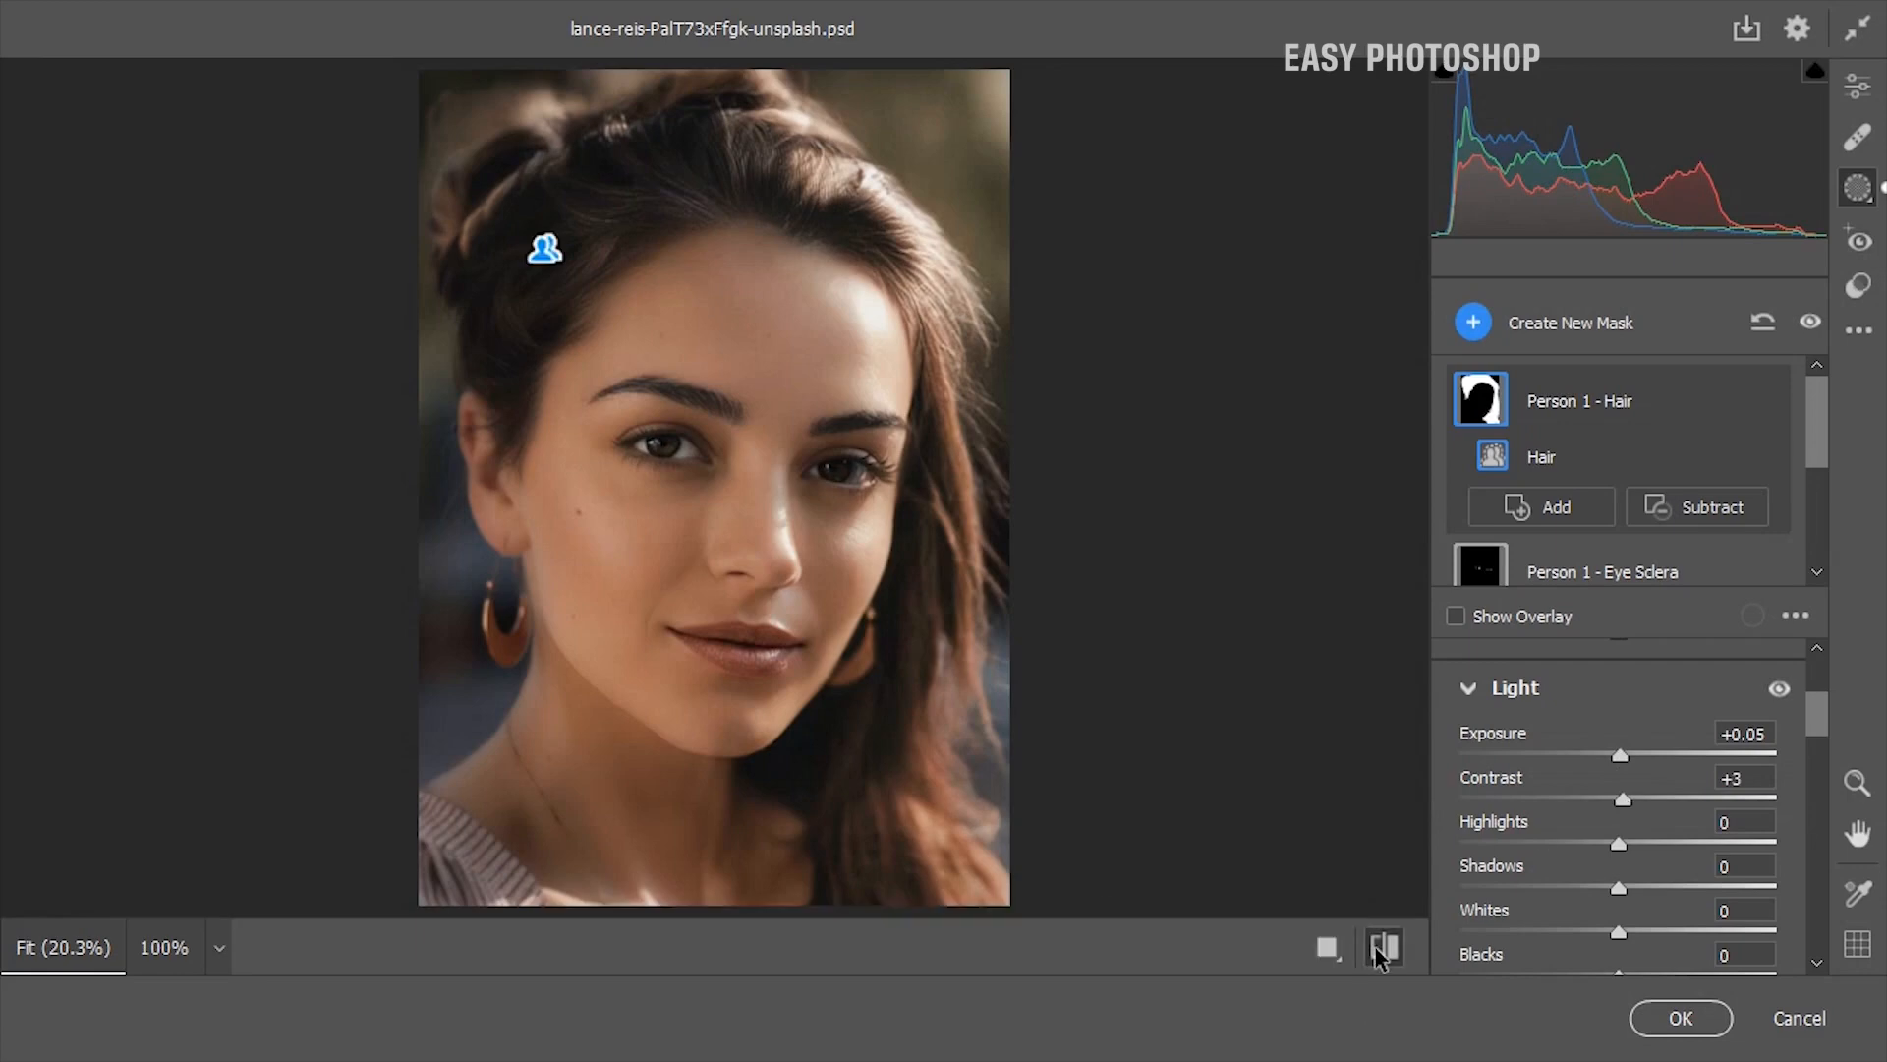
pyautogui.click(1384, 947)
pyautogui.click(1383, 949)
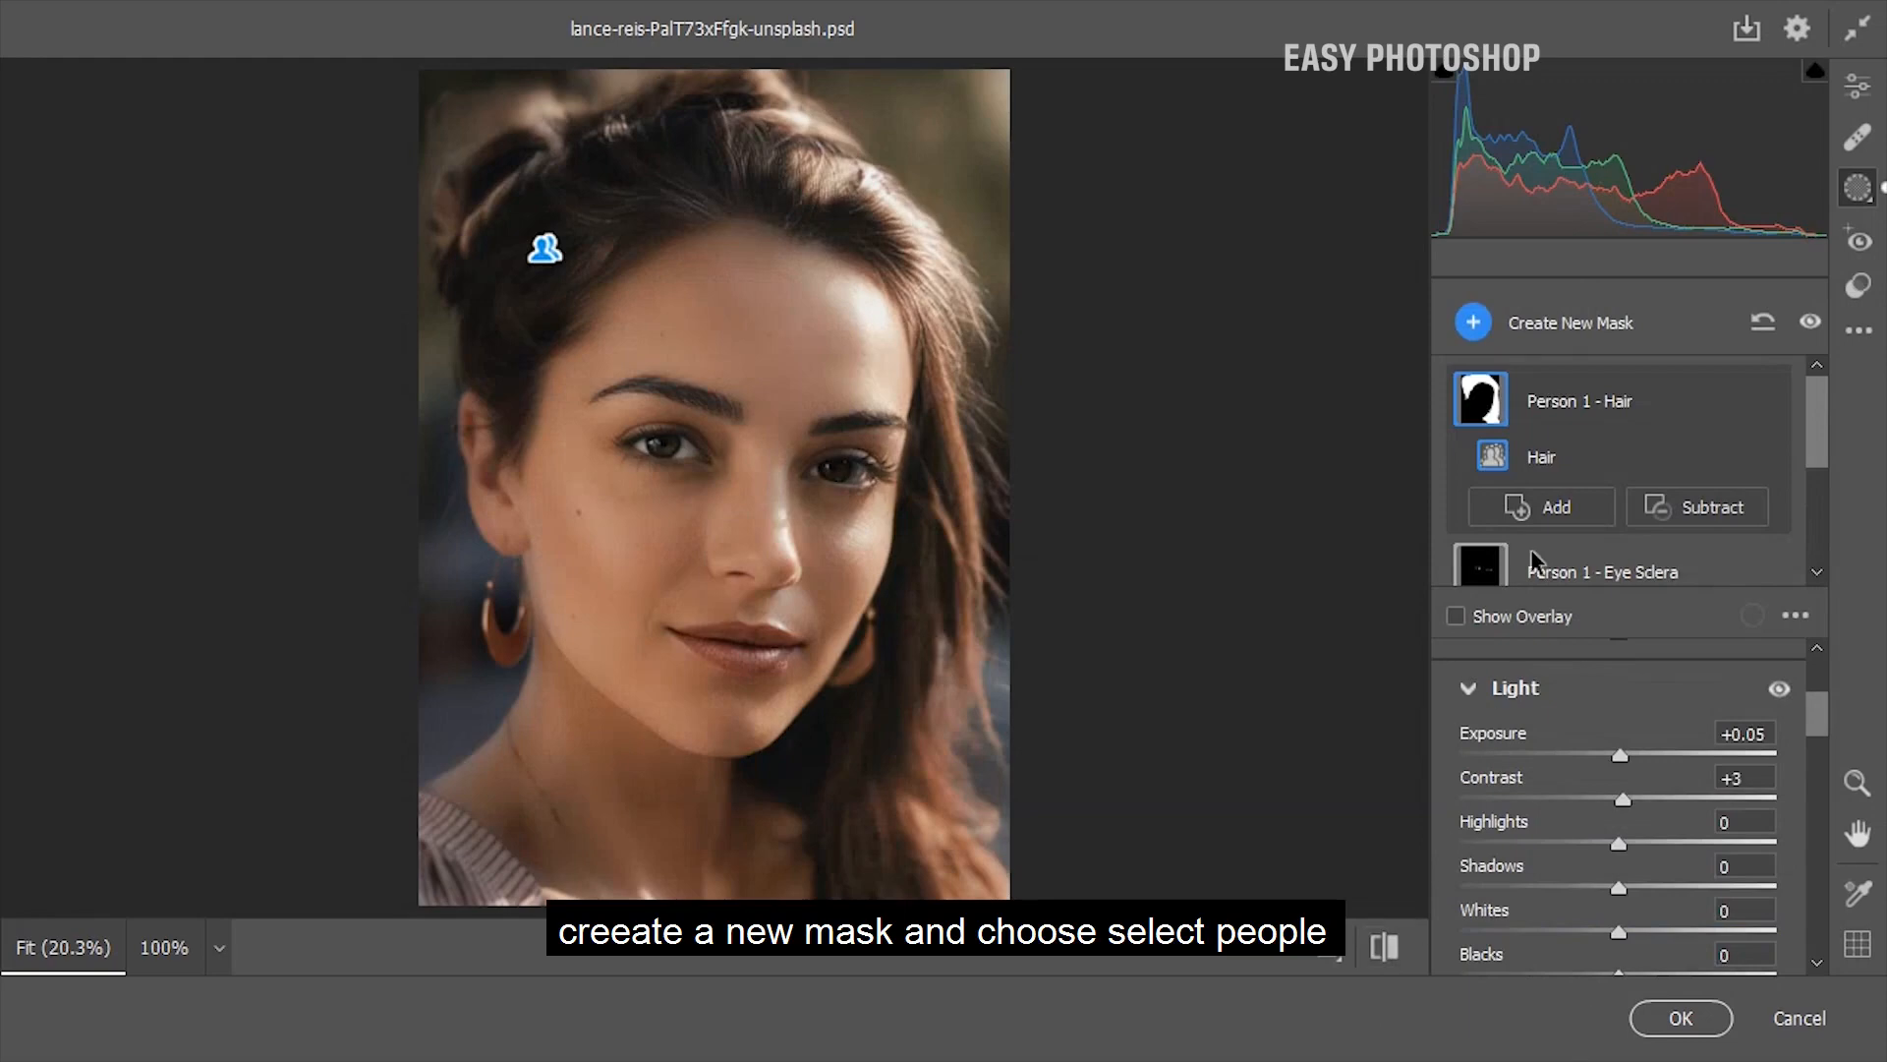
# Create a new people mask for Person 1 covering only the Iris and Pupil, and hide its overlay
pyautogui.click(1474, 333)
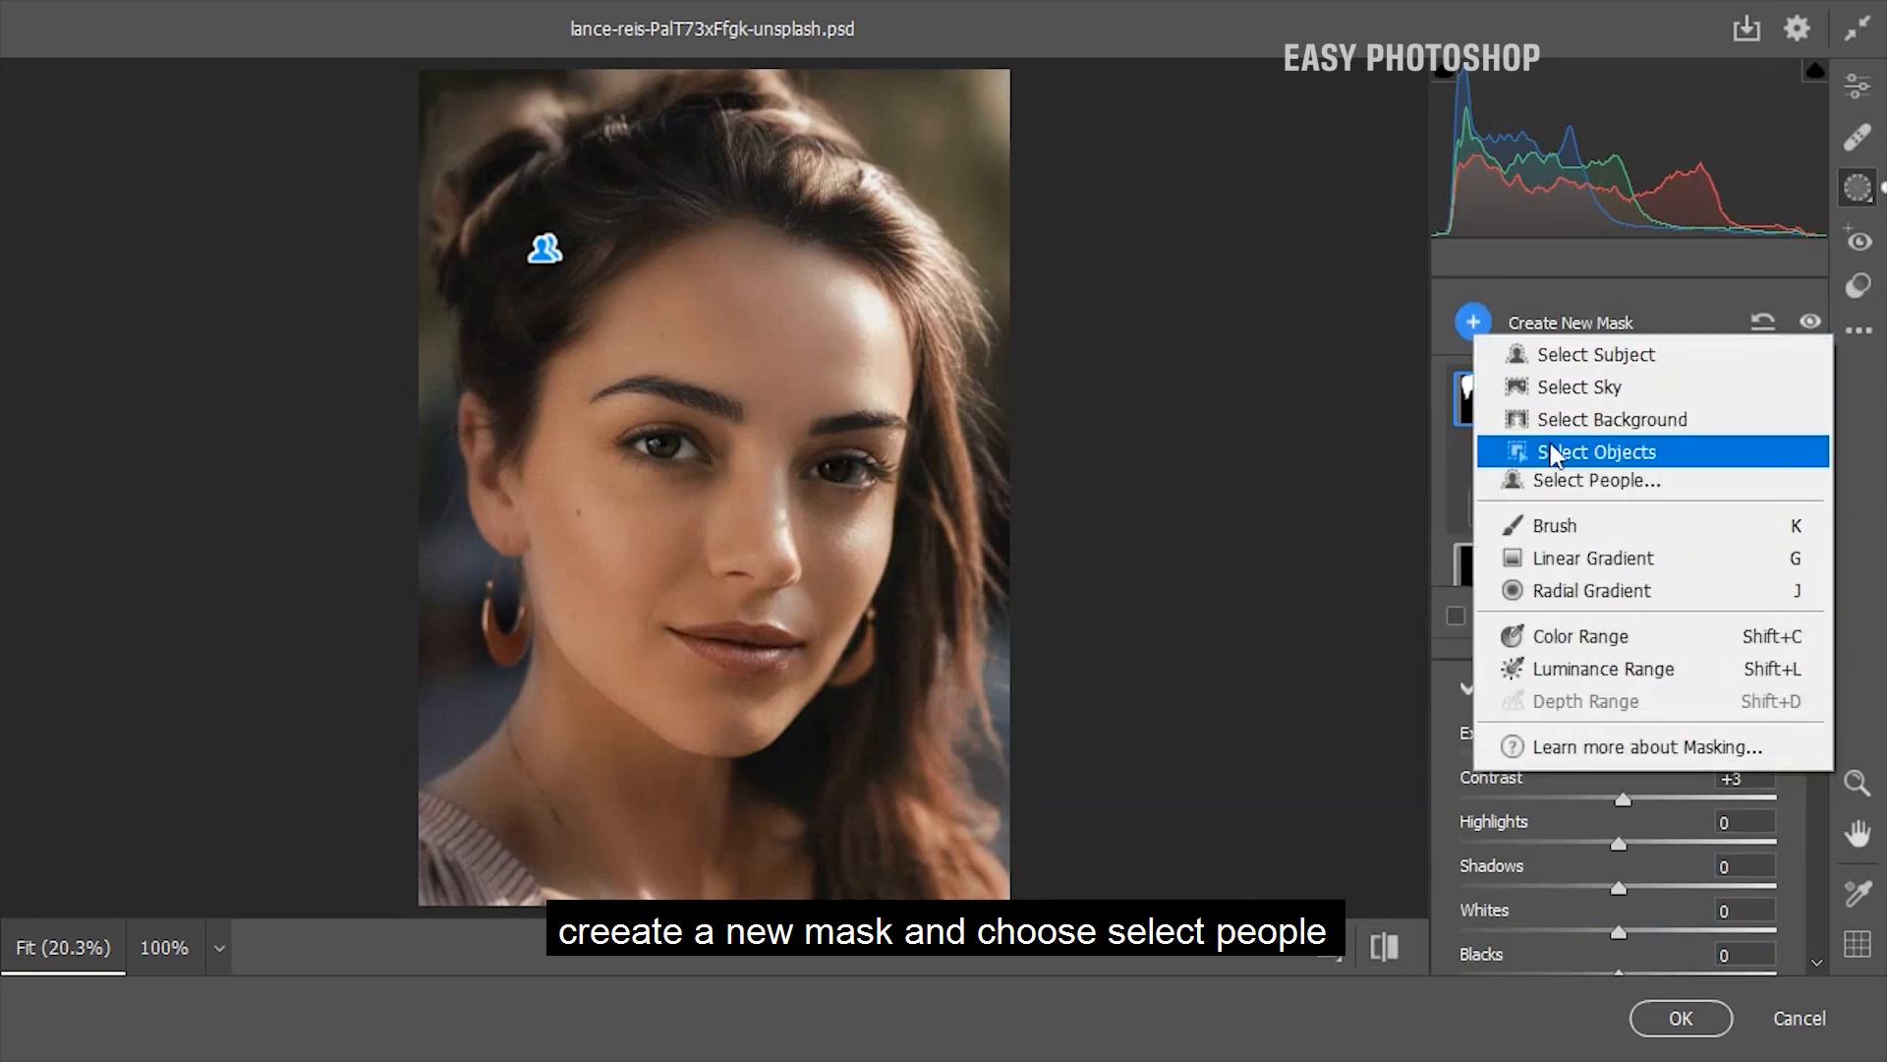
pyautogui.click(1555, 486)
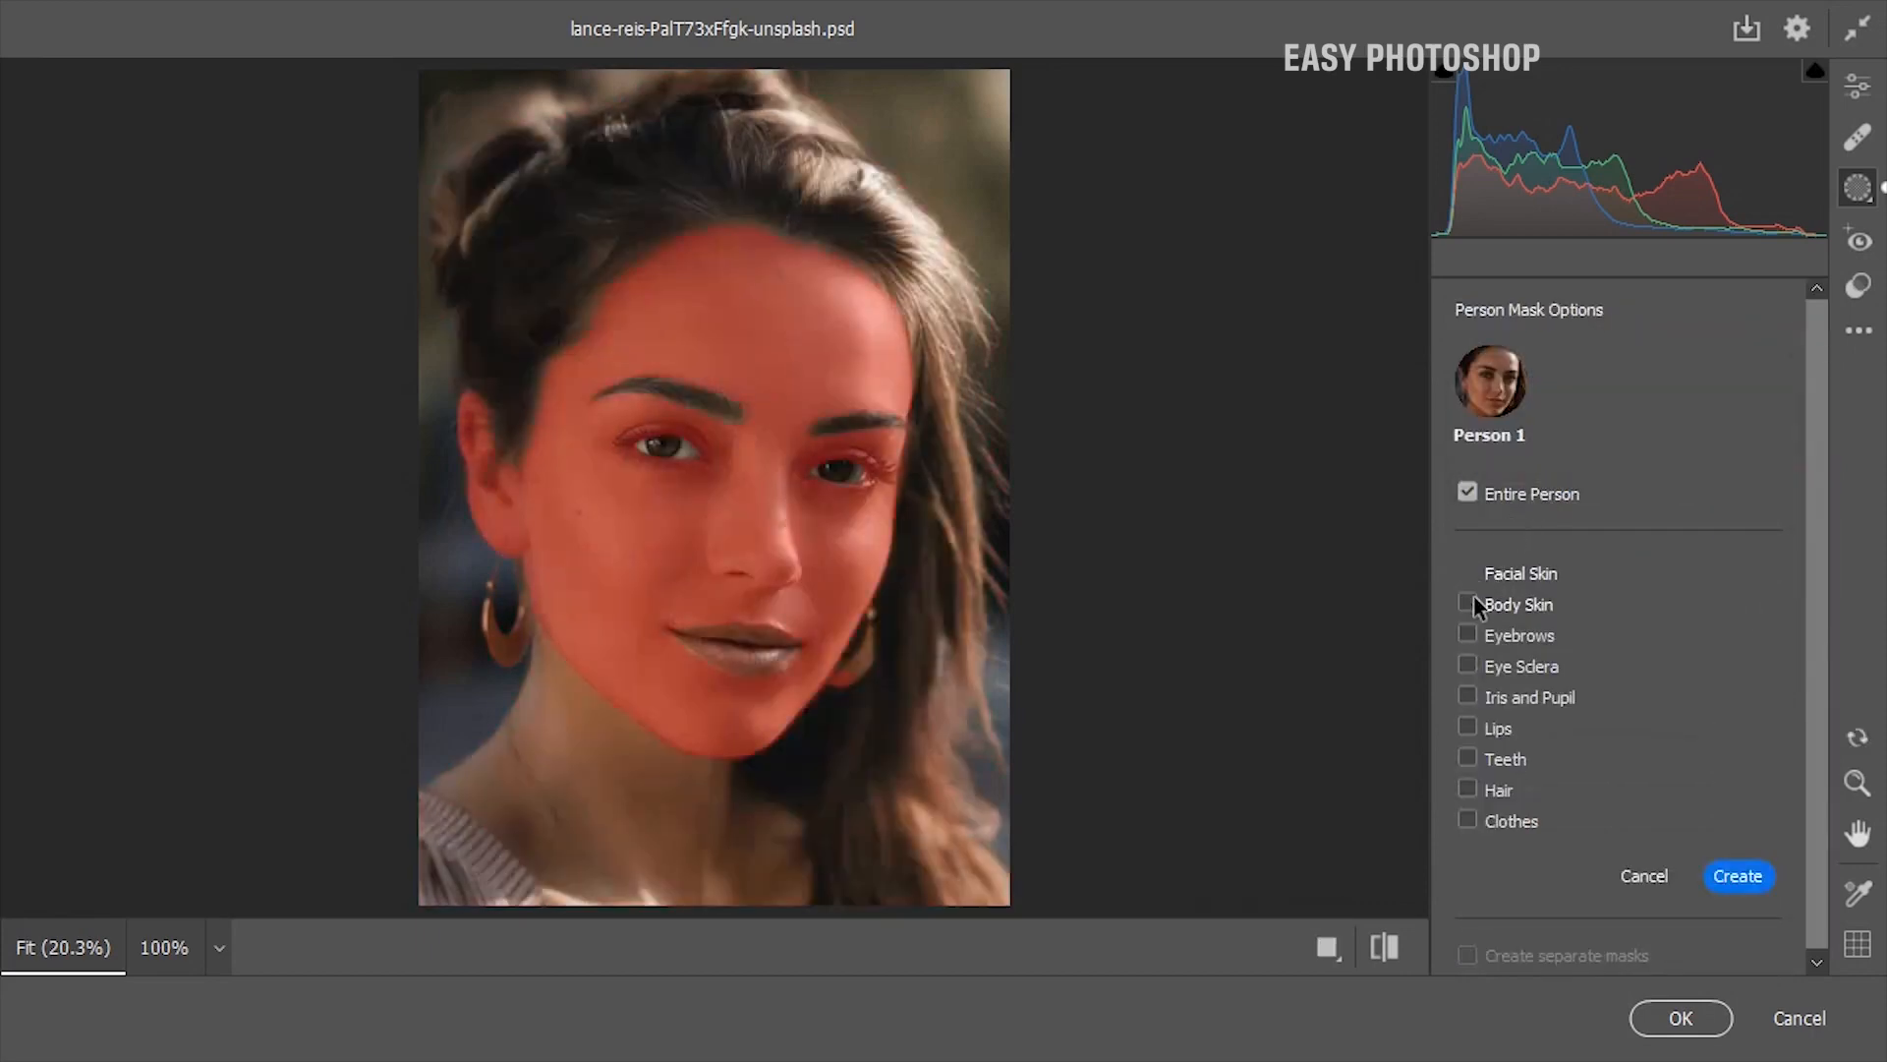
pyautogui.click(1468, 698)
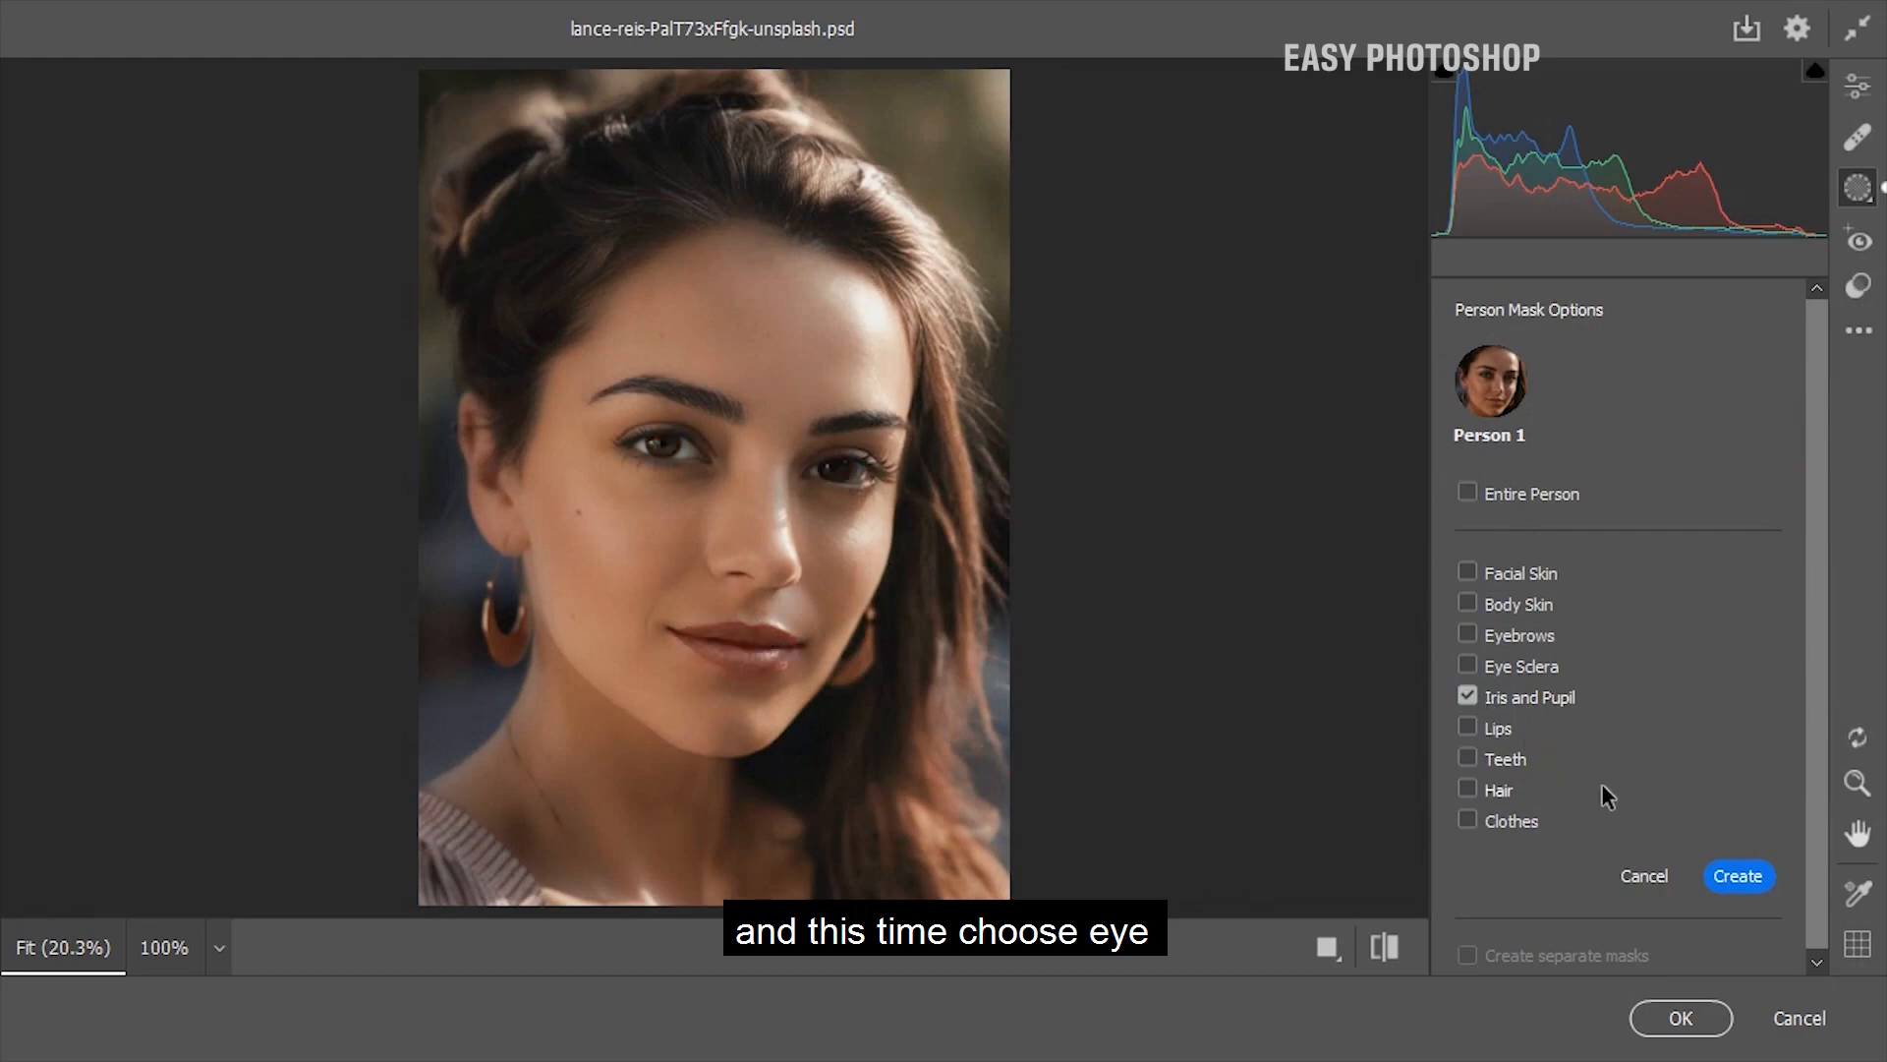
pyautogui.click(1736, 877)
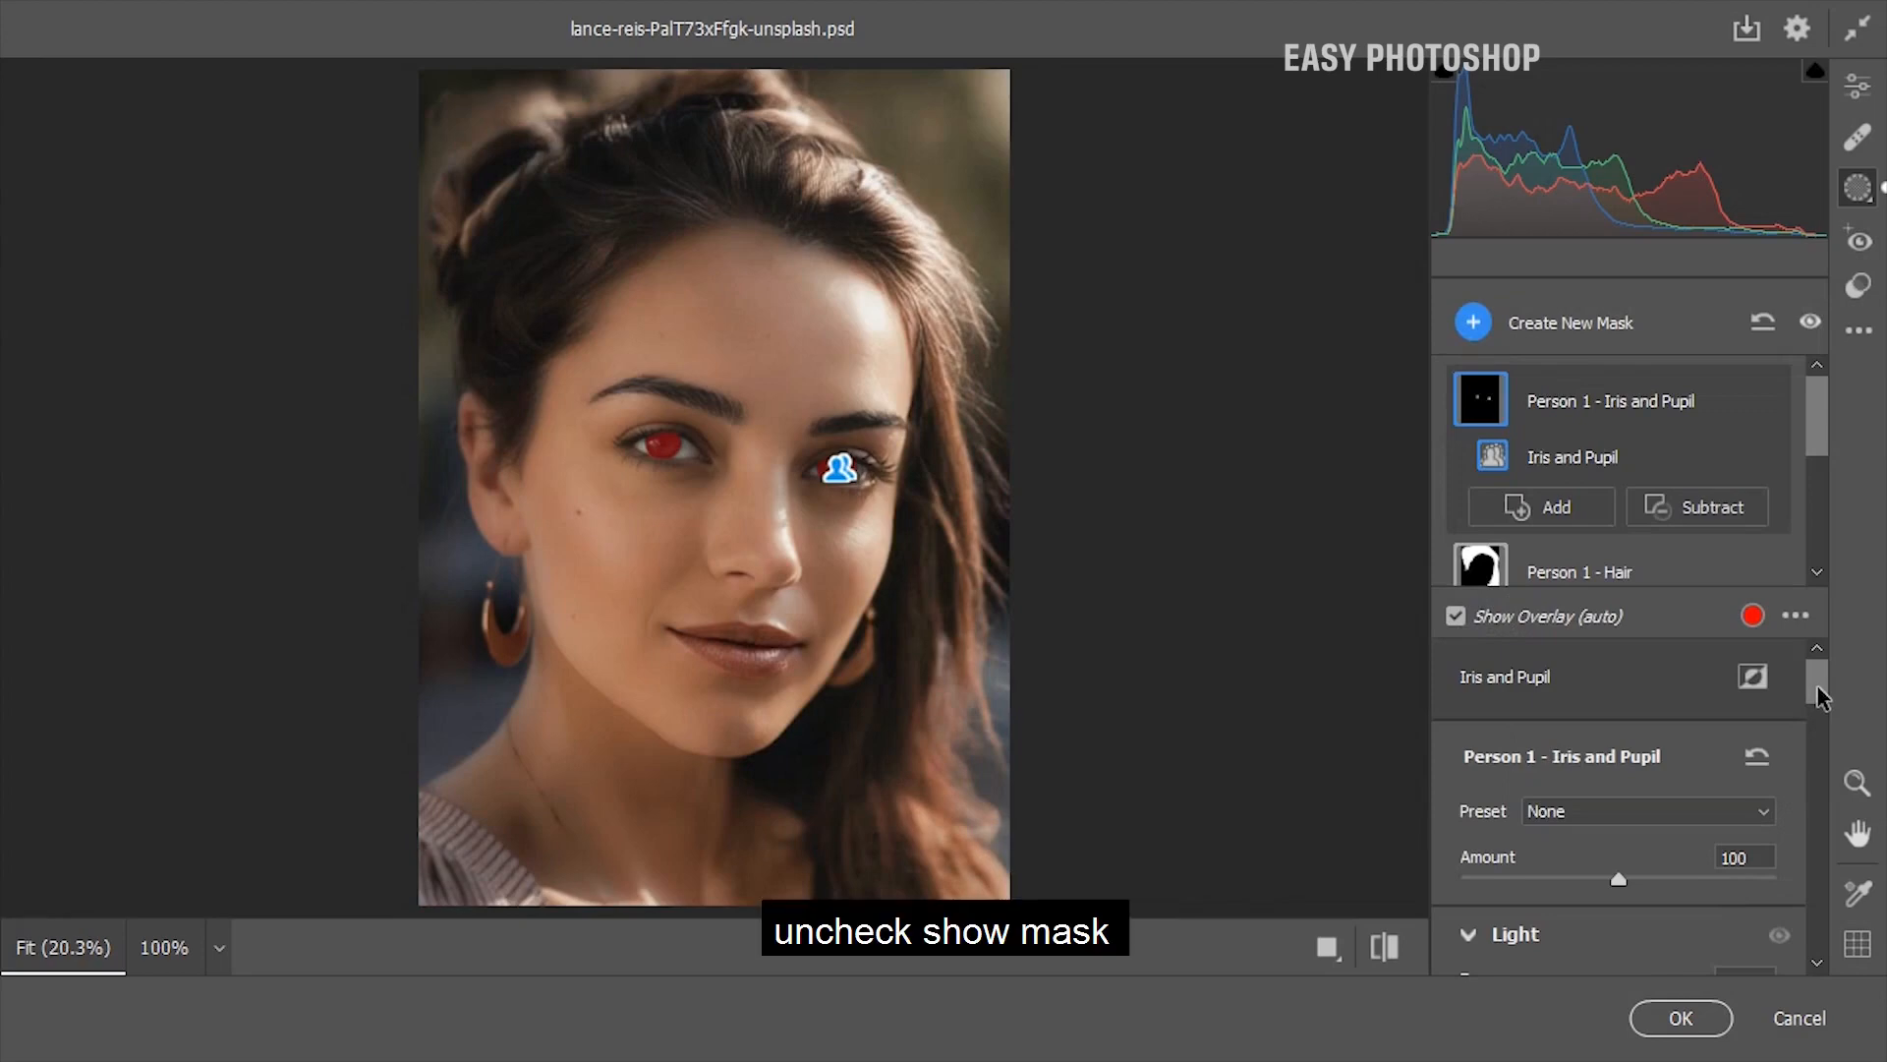
pyautogui.scroll(-3, 1817, 688)
pyautogui.click(1462, 619)
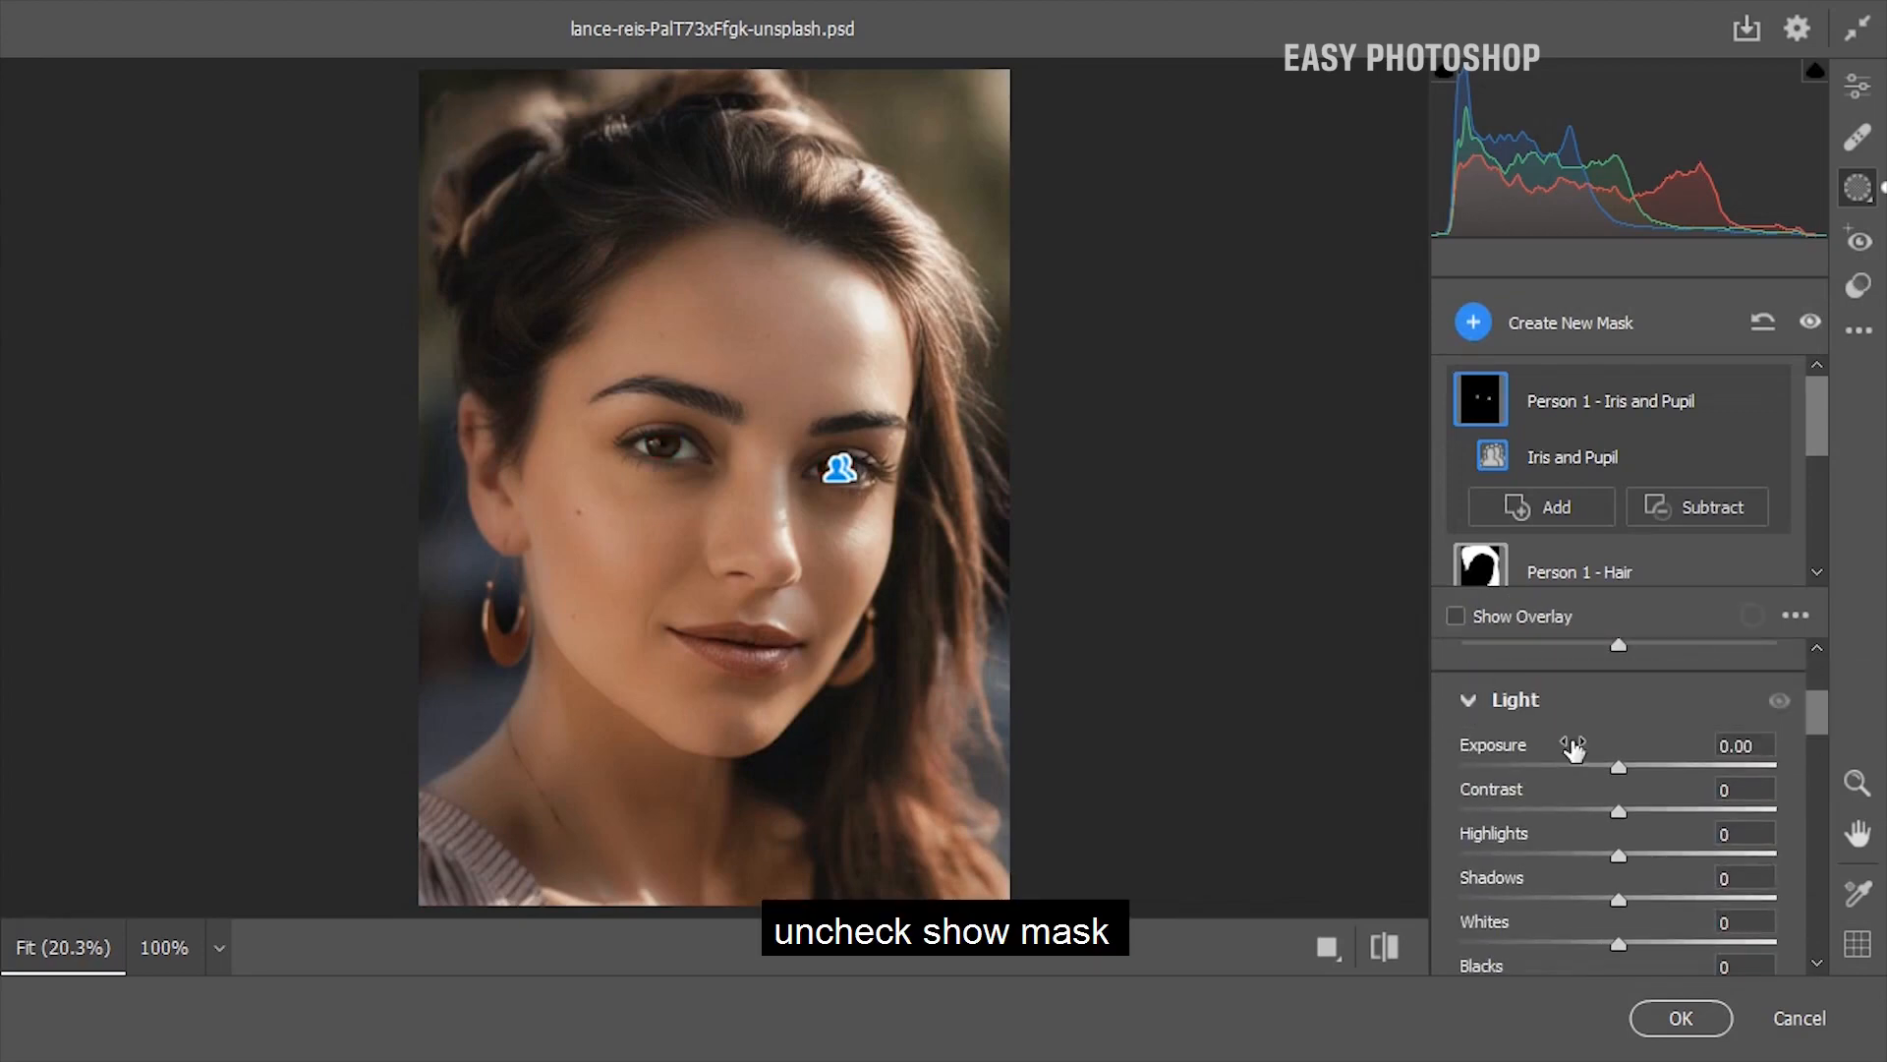
# Set the iris and pupil mask's Exposure to +0.75, Clarity to +7 and Dehaze to -17, and compare the portrait with the original
pyautogui.scroll(-1, 1818, 729)
pyautogui.moveTo(1619, 699); pyautogui.dragTo(1683, 722)
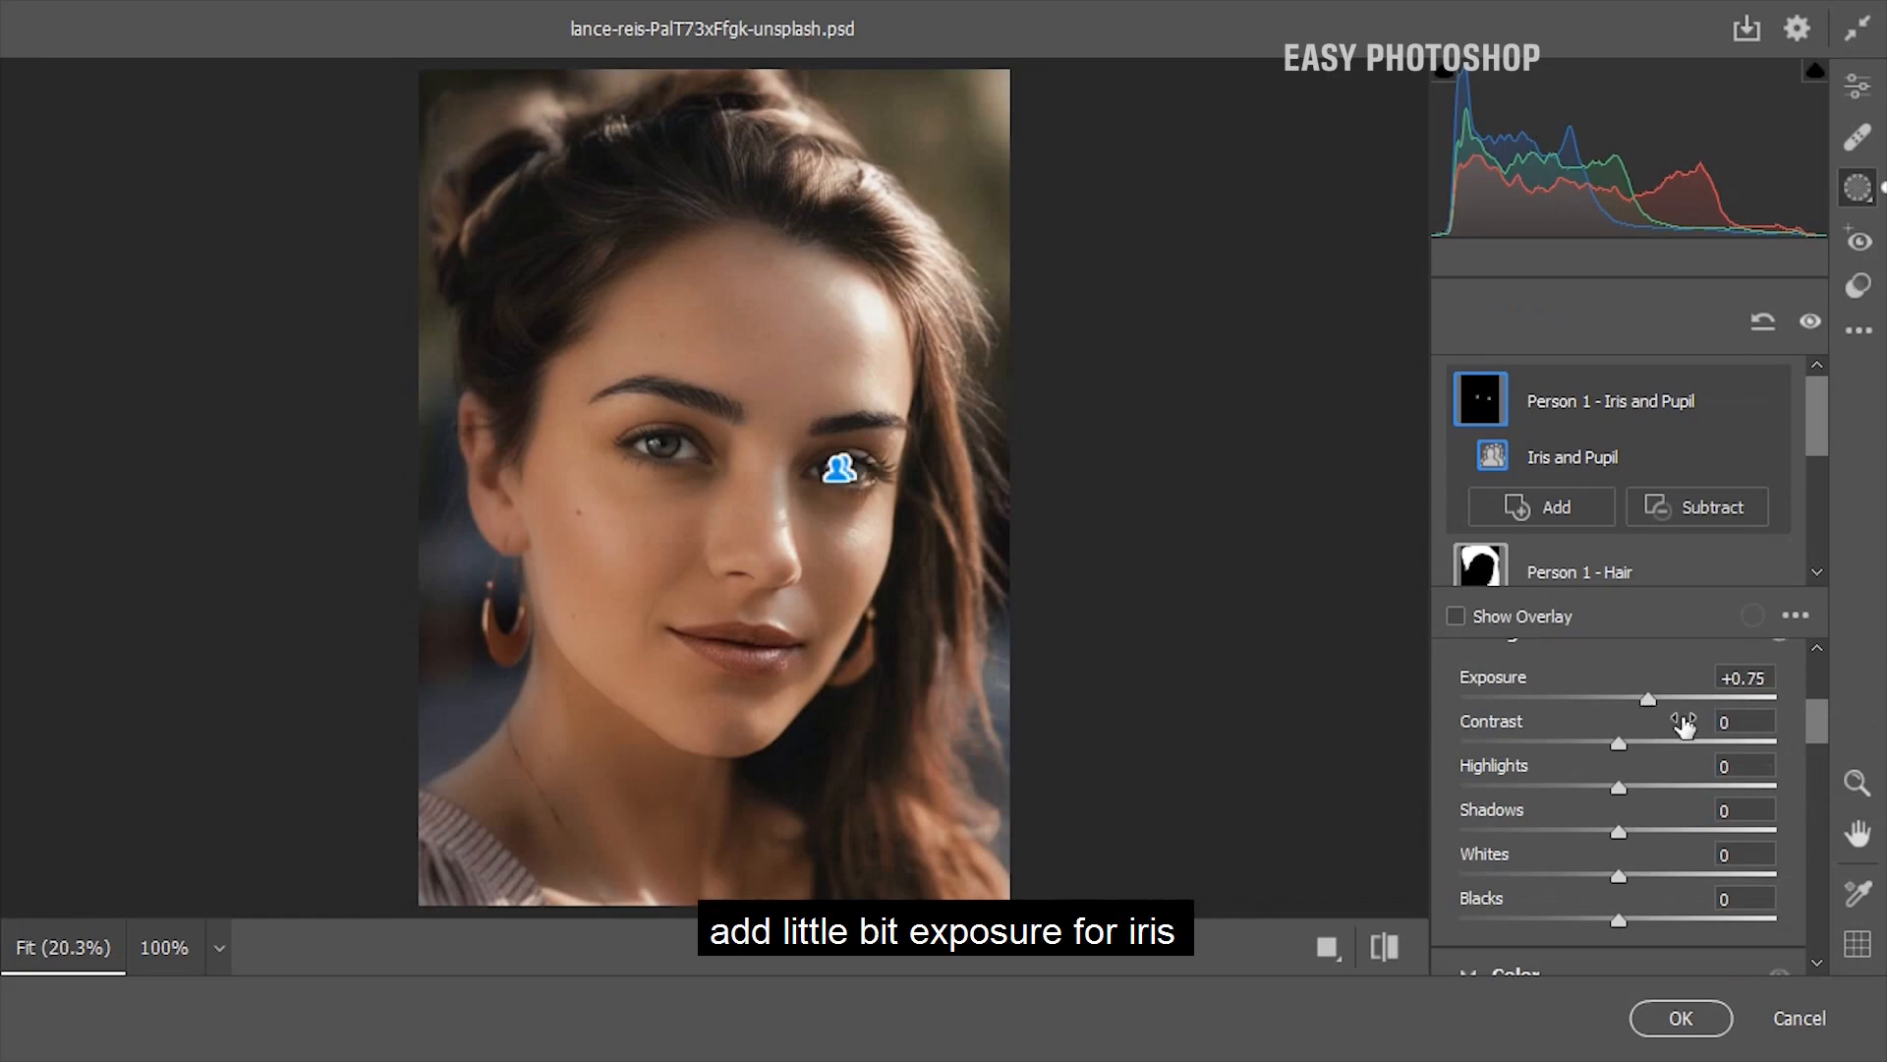
pyautogui.scroll(-2, 1818, 757)
pyautogui.scroll(-5, 1818, 759)
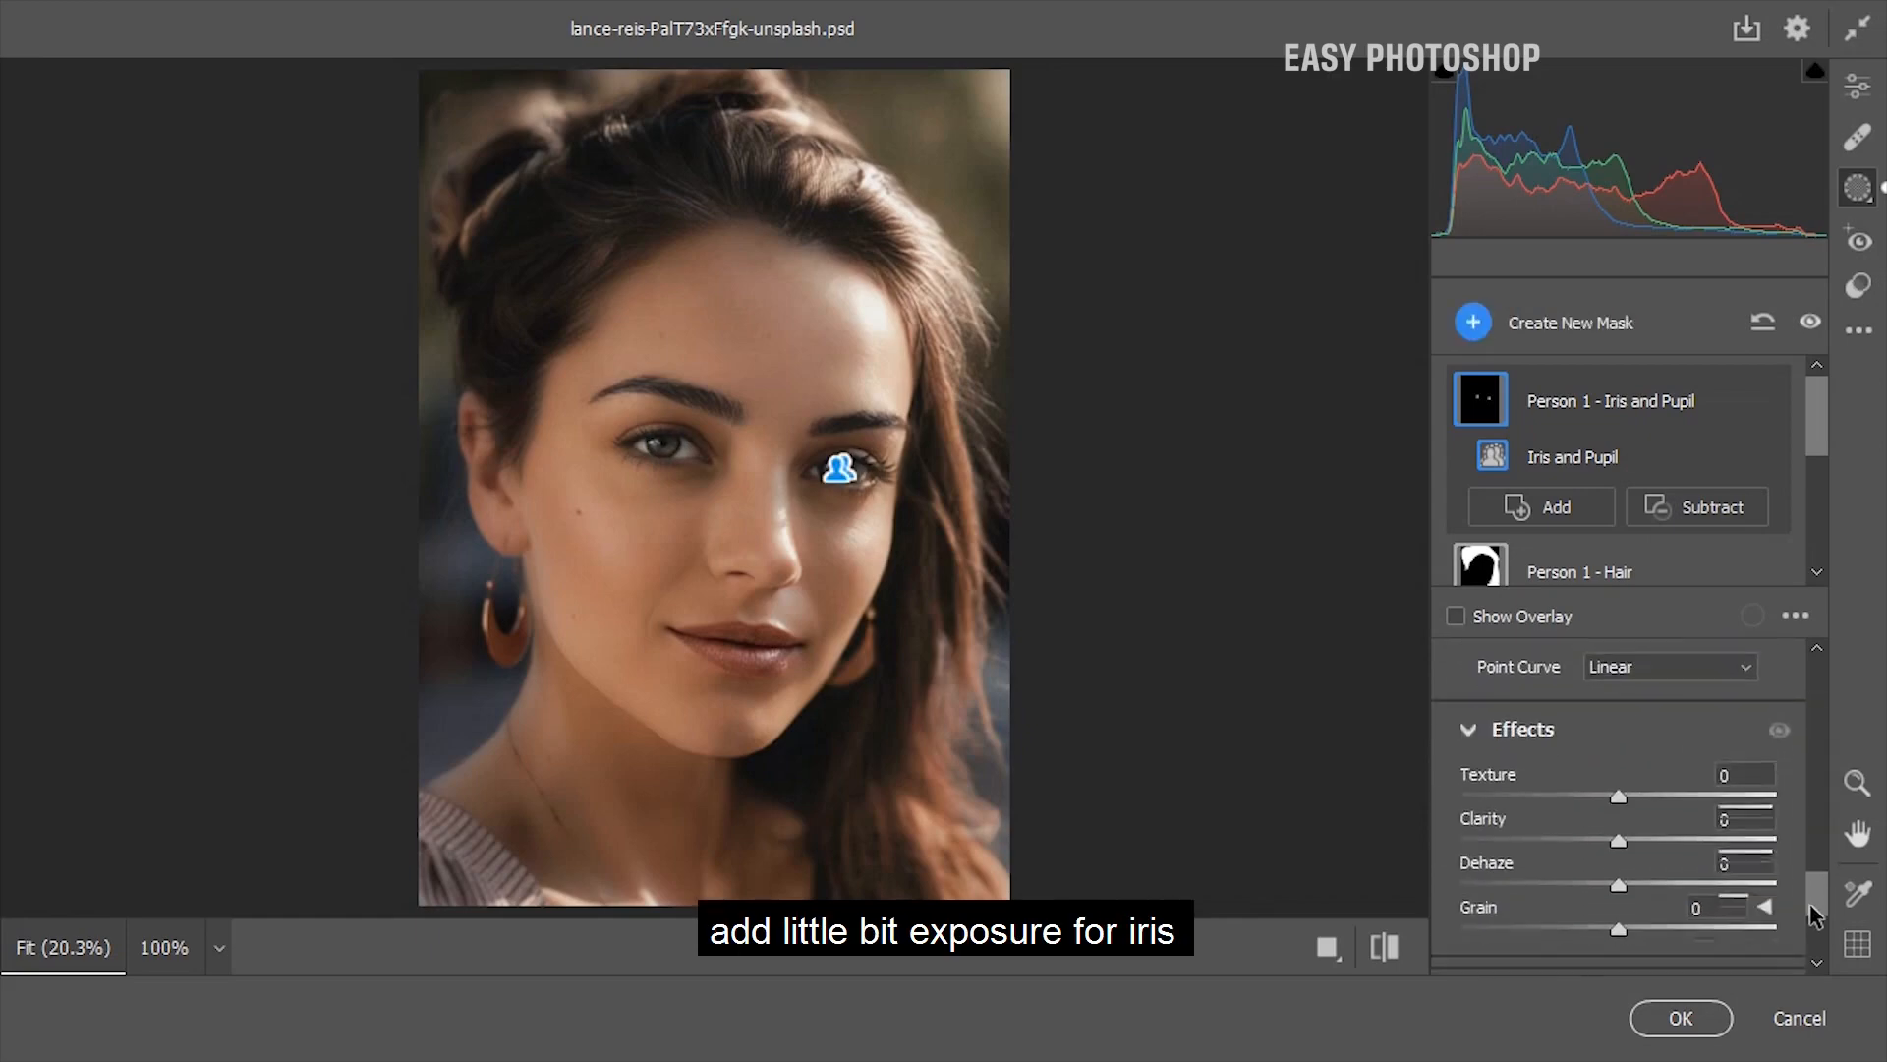
pyautogui.moveTo(1620, 753); pyautogui.dragTo(1593, 792)
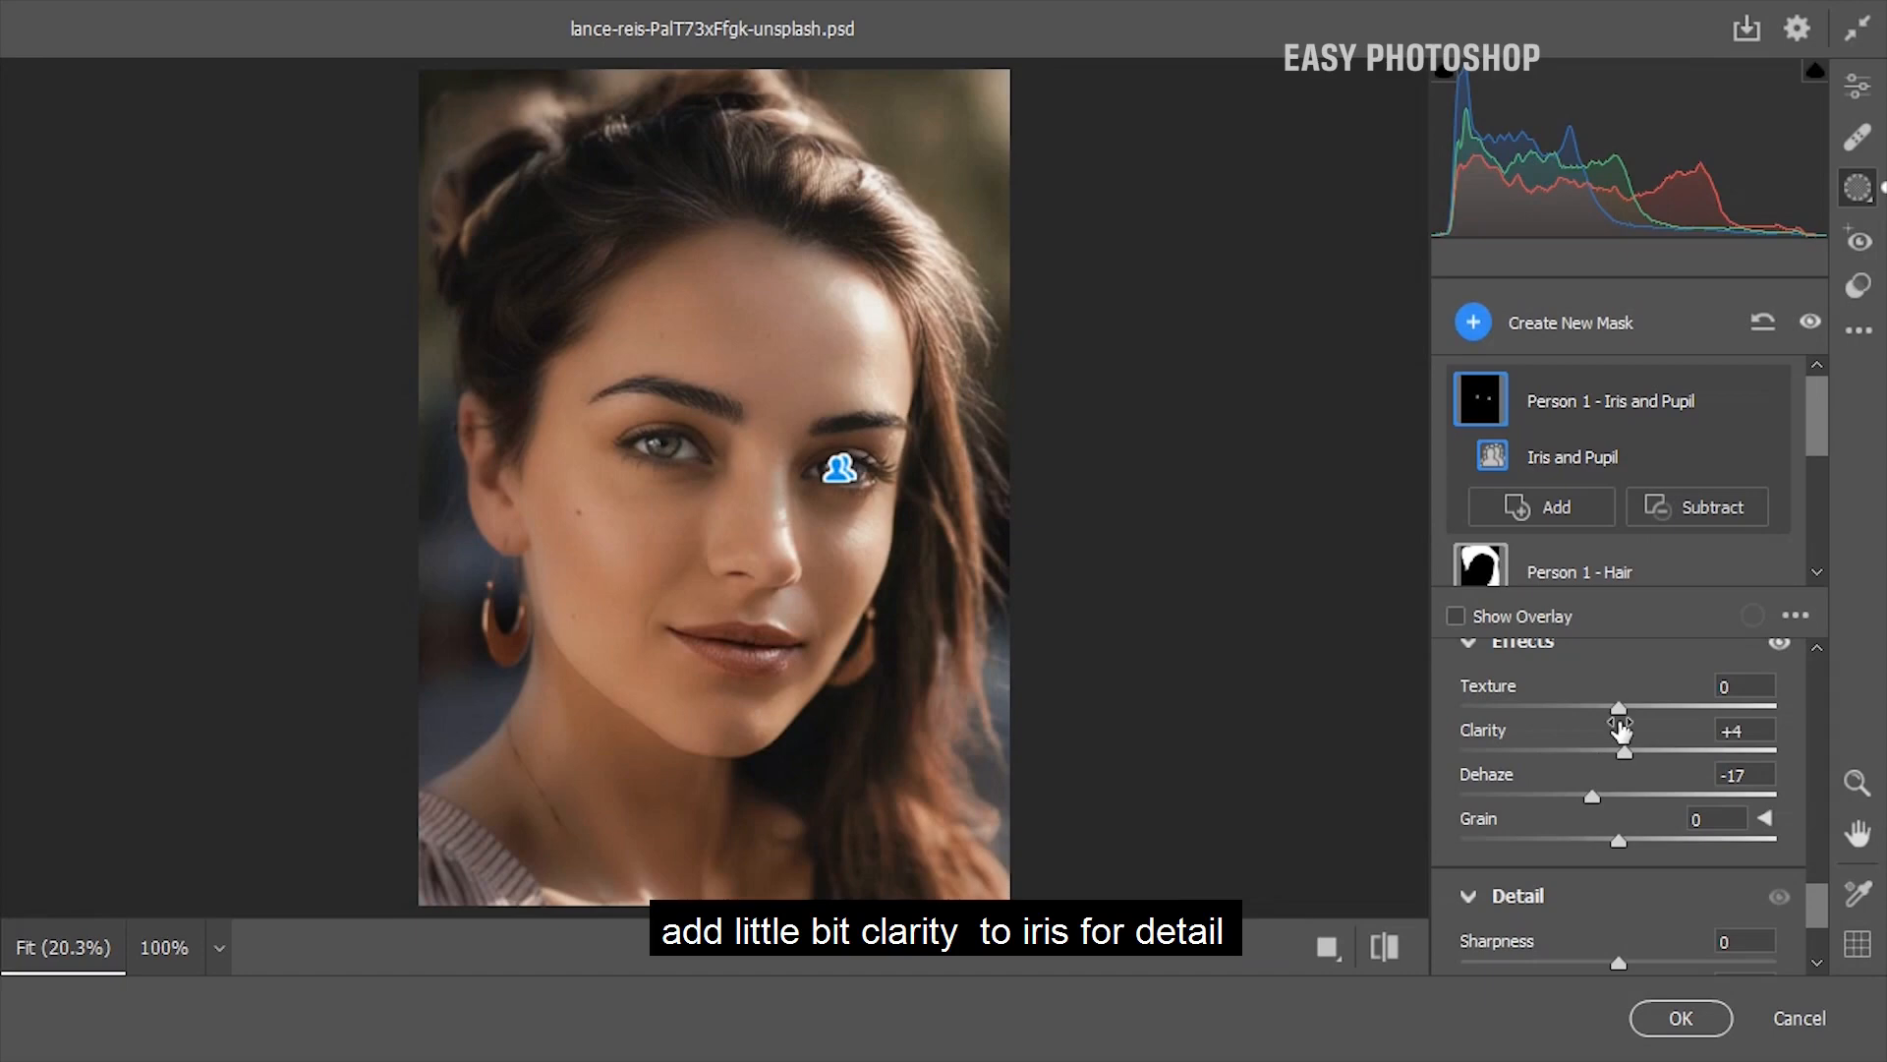
pyautogui.moveTo(1622, 755); pyautogui.dragTo(1623, 759)
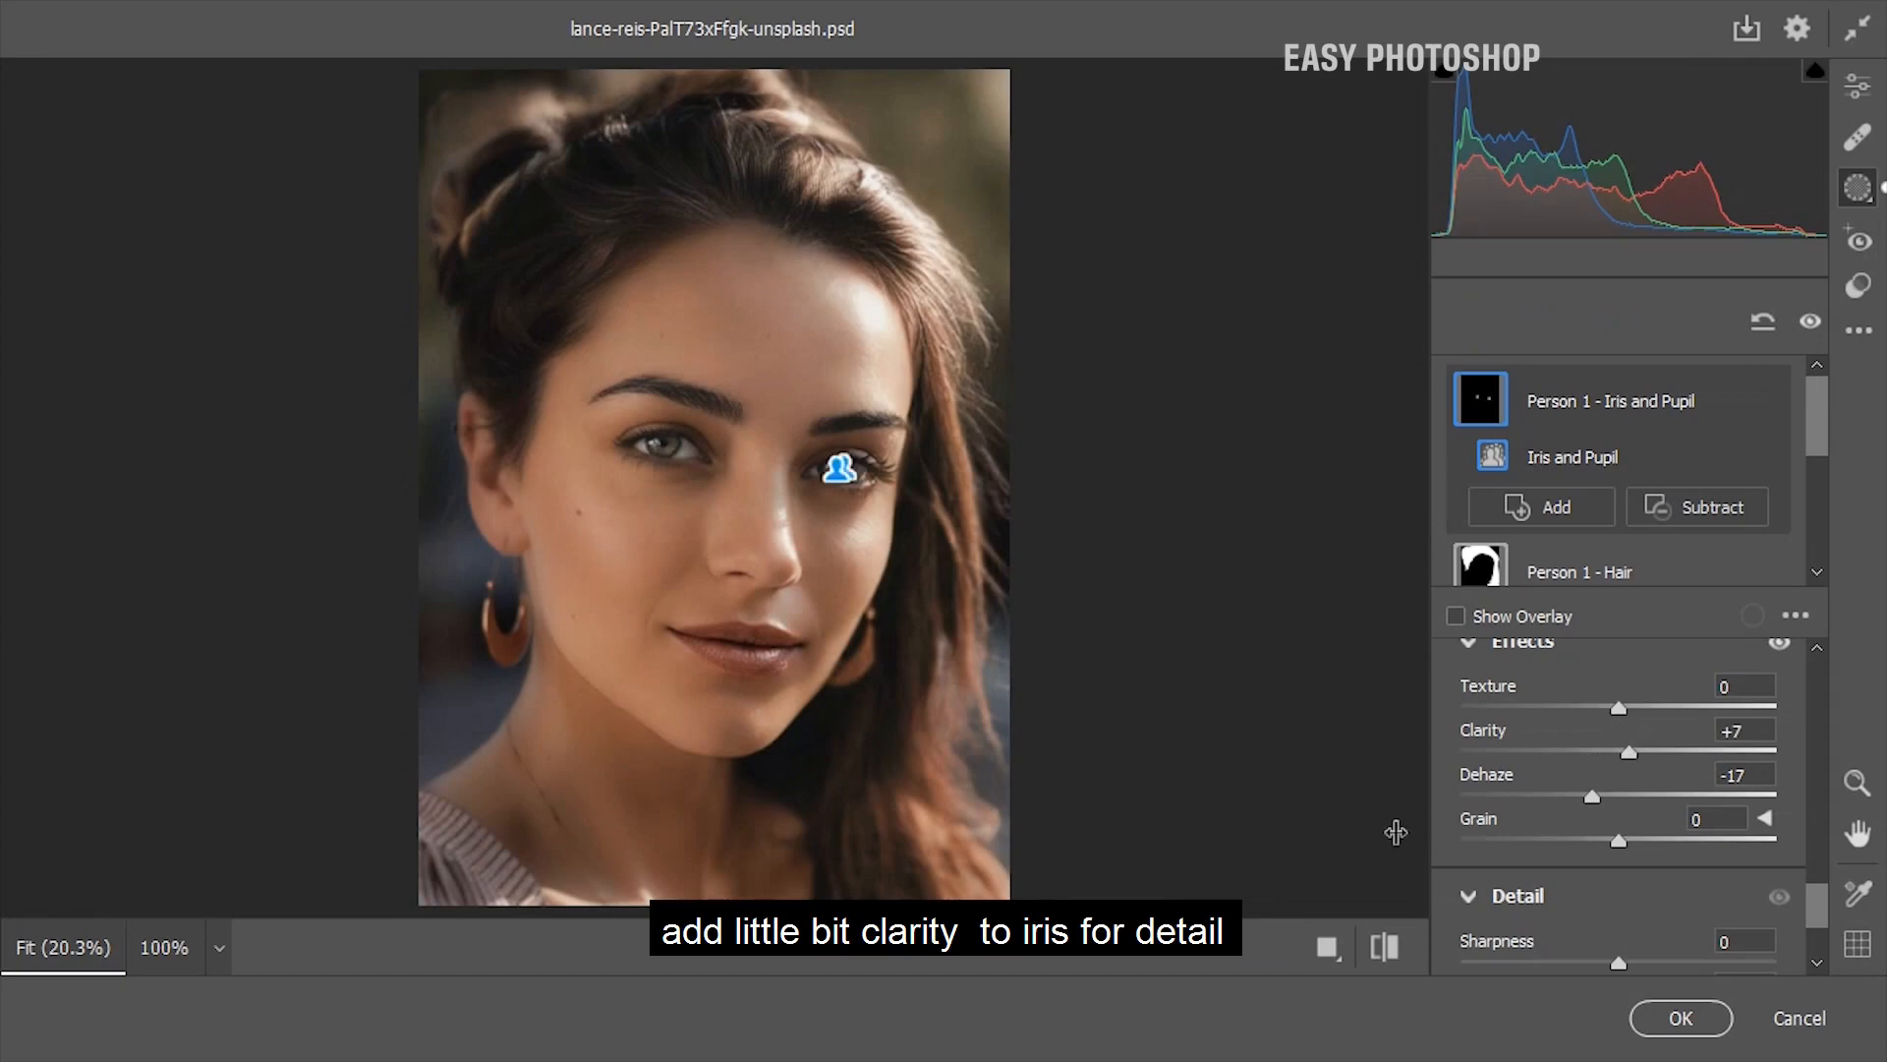
pyautogui.click(1384, 947)
pyautogui.click(1384, 947)
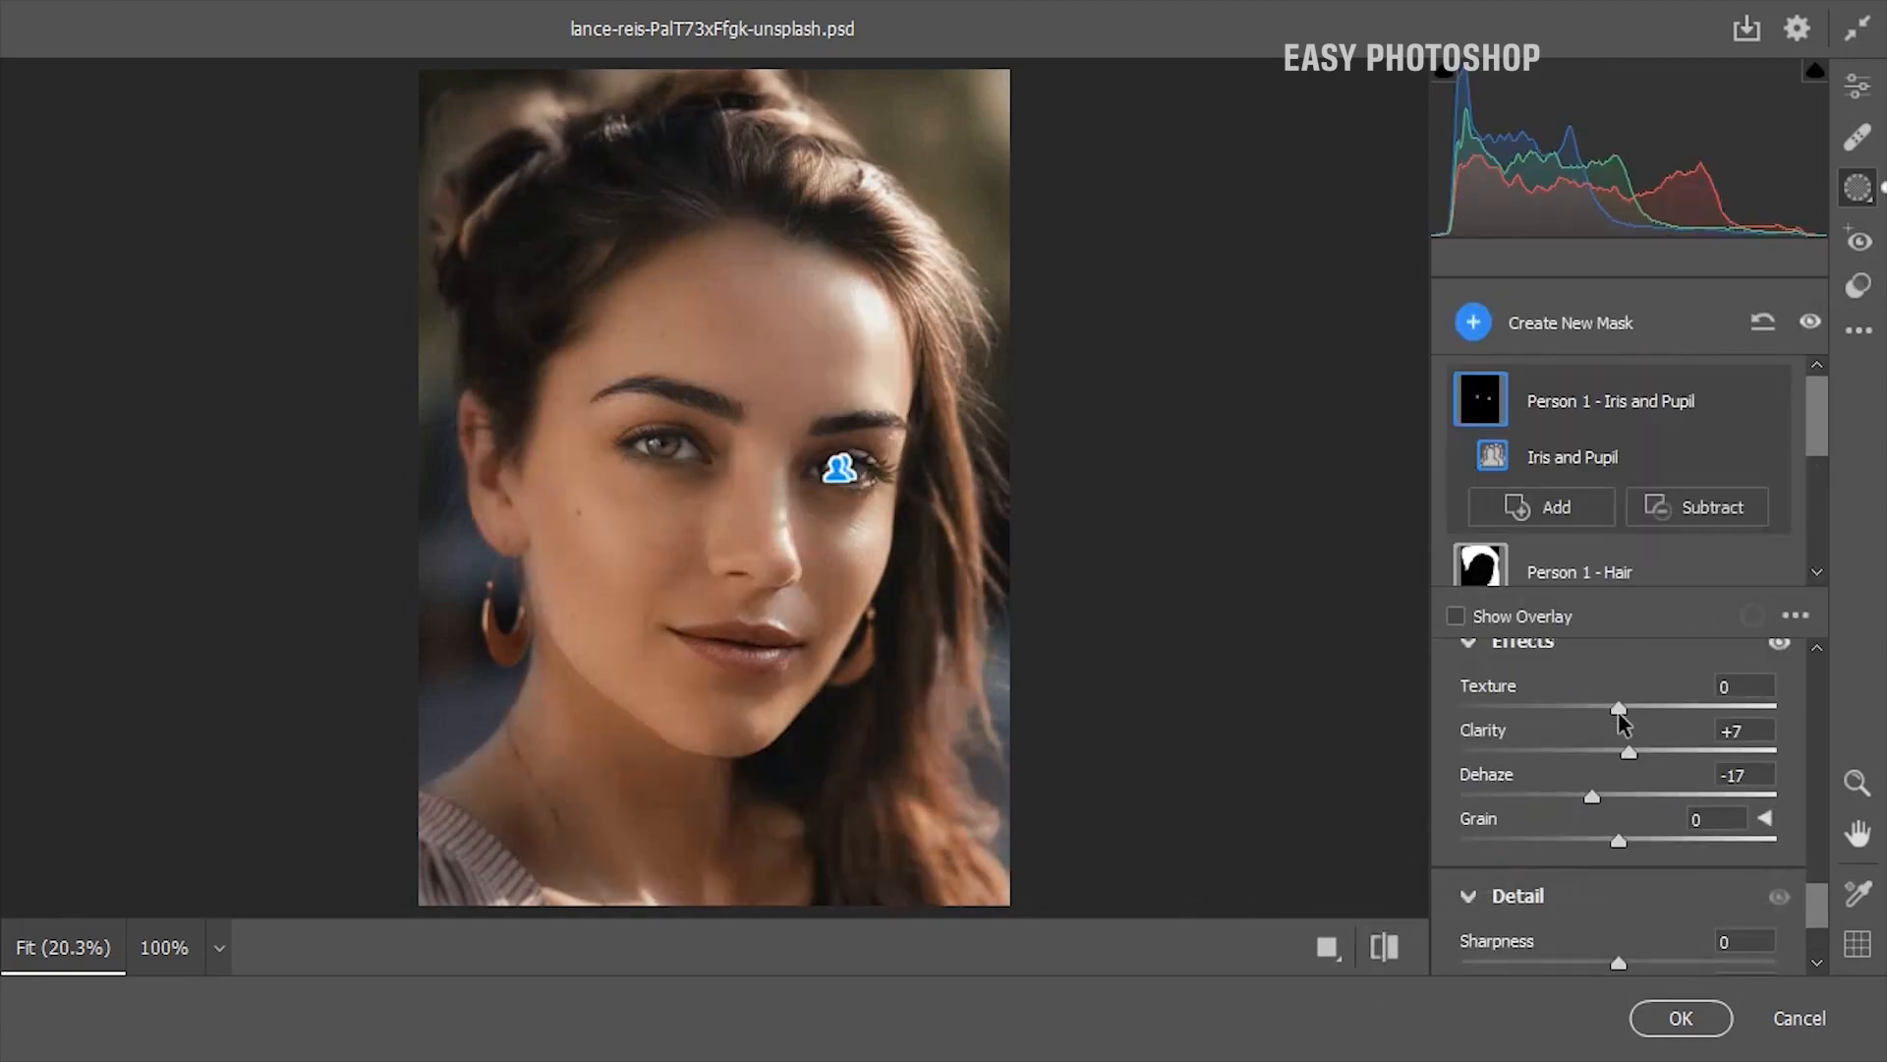
# Raise the iris and pupil mask's Texture and lower its Dehaze slightly, and compare the portrait with the original
pyautogui.moveTo(1618, 703); pyautogui.dragTo(1637, 708)
pyautogui.moveTo(1586, 798); pyautogui.dragTo(1583, 794)
pyautogui.click(1386, 947)
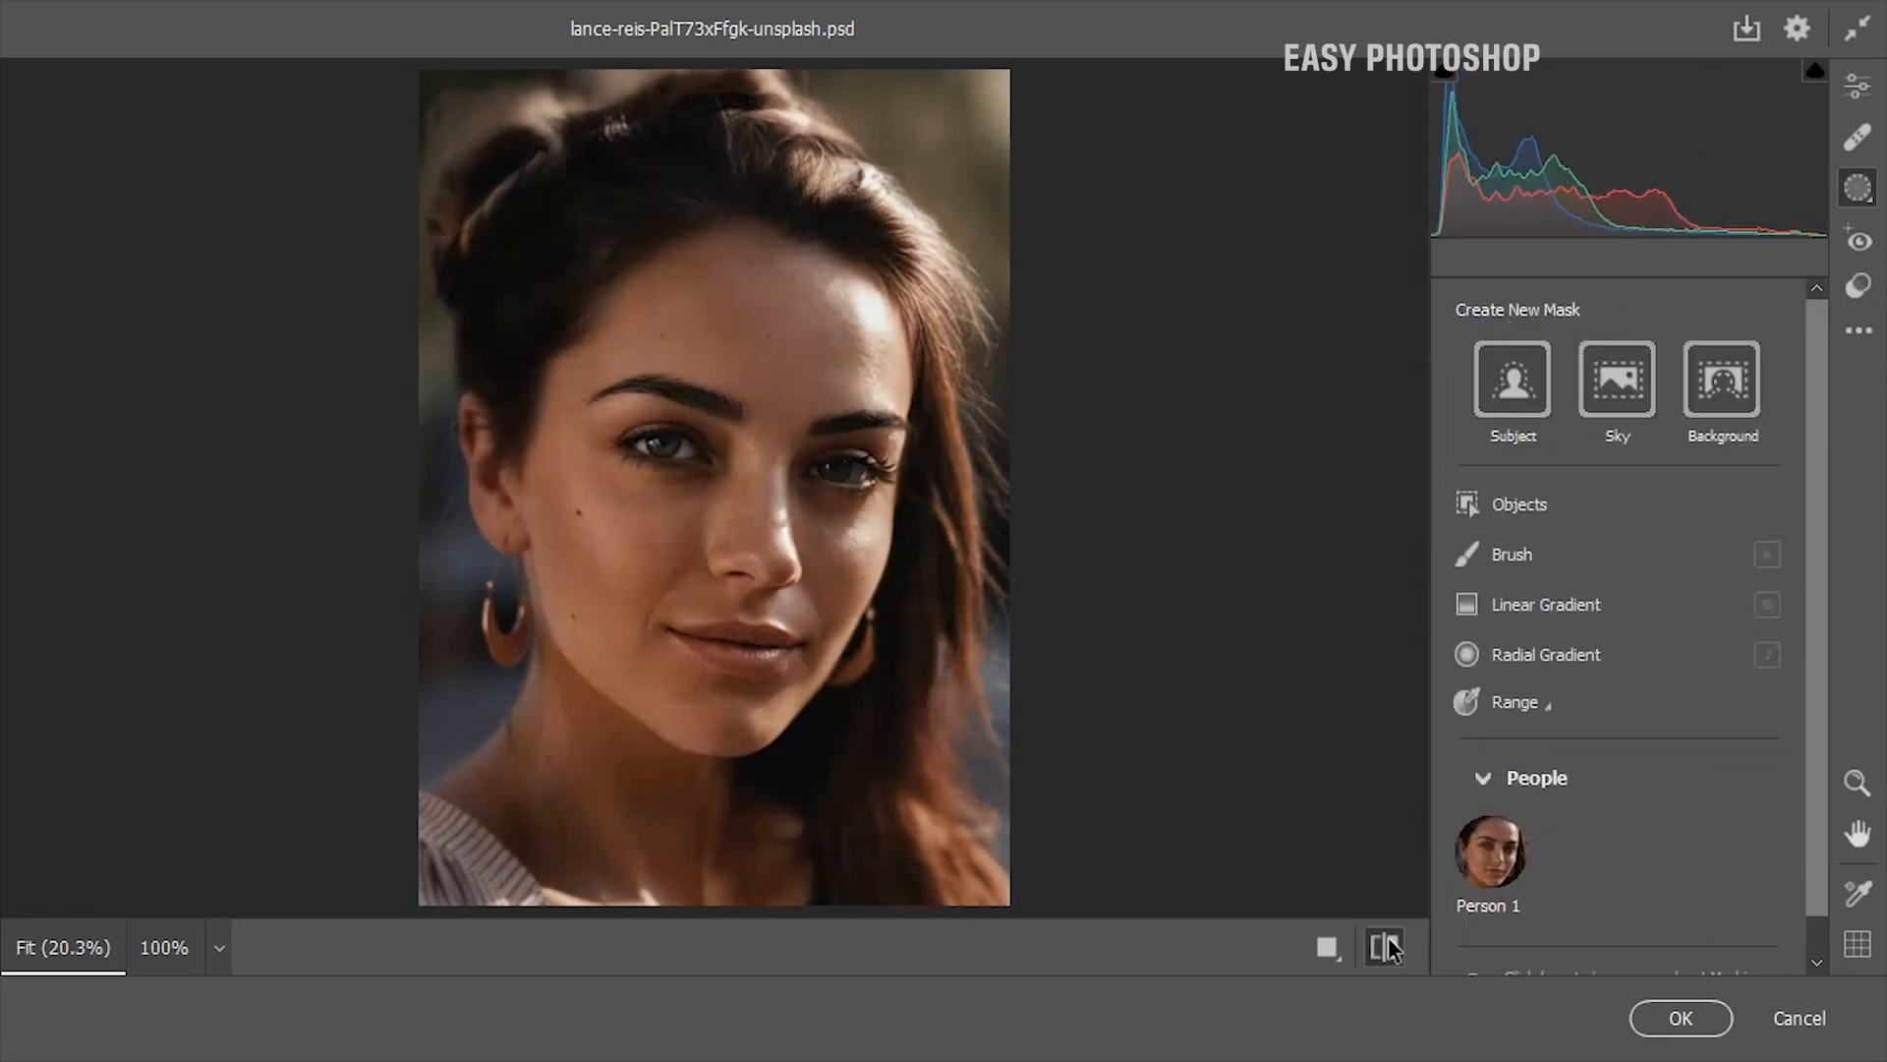
pyautogui.click(1386, 947)
pyautogui.click(1386, 947)
pyautogui.click(1386, 947)
# Apply the Camera Raw Filter and toggle the Background copy layer's visibility to compare the retouched portrait with the original
pyautogui.click(1676, 1018)
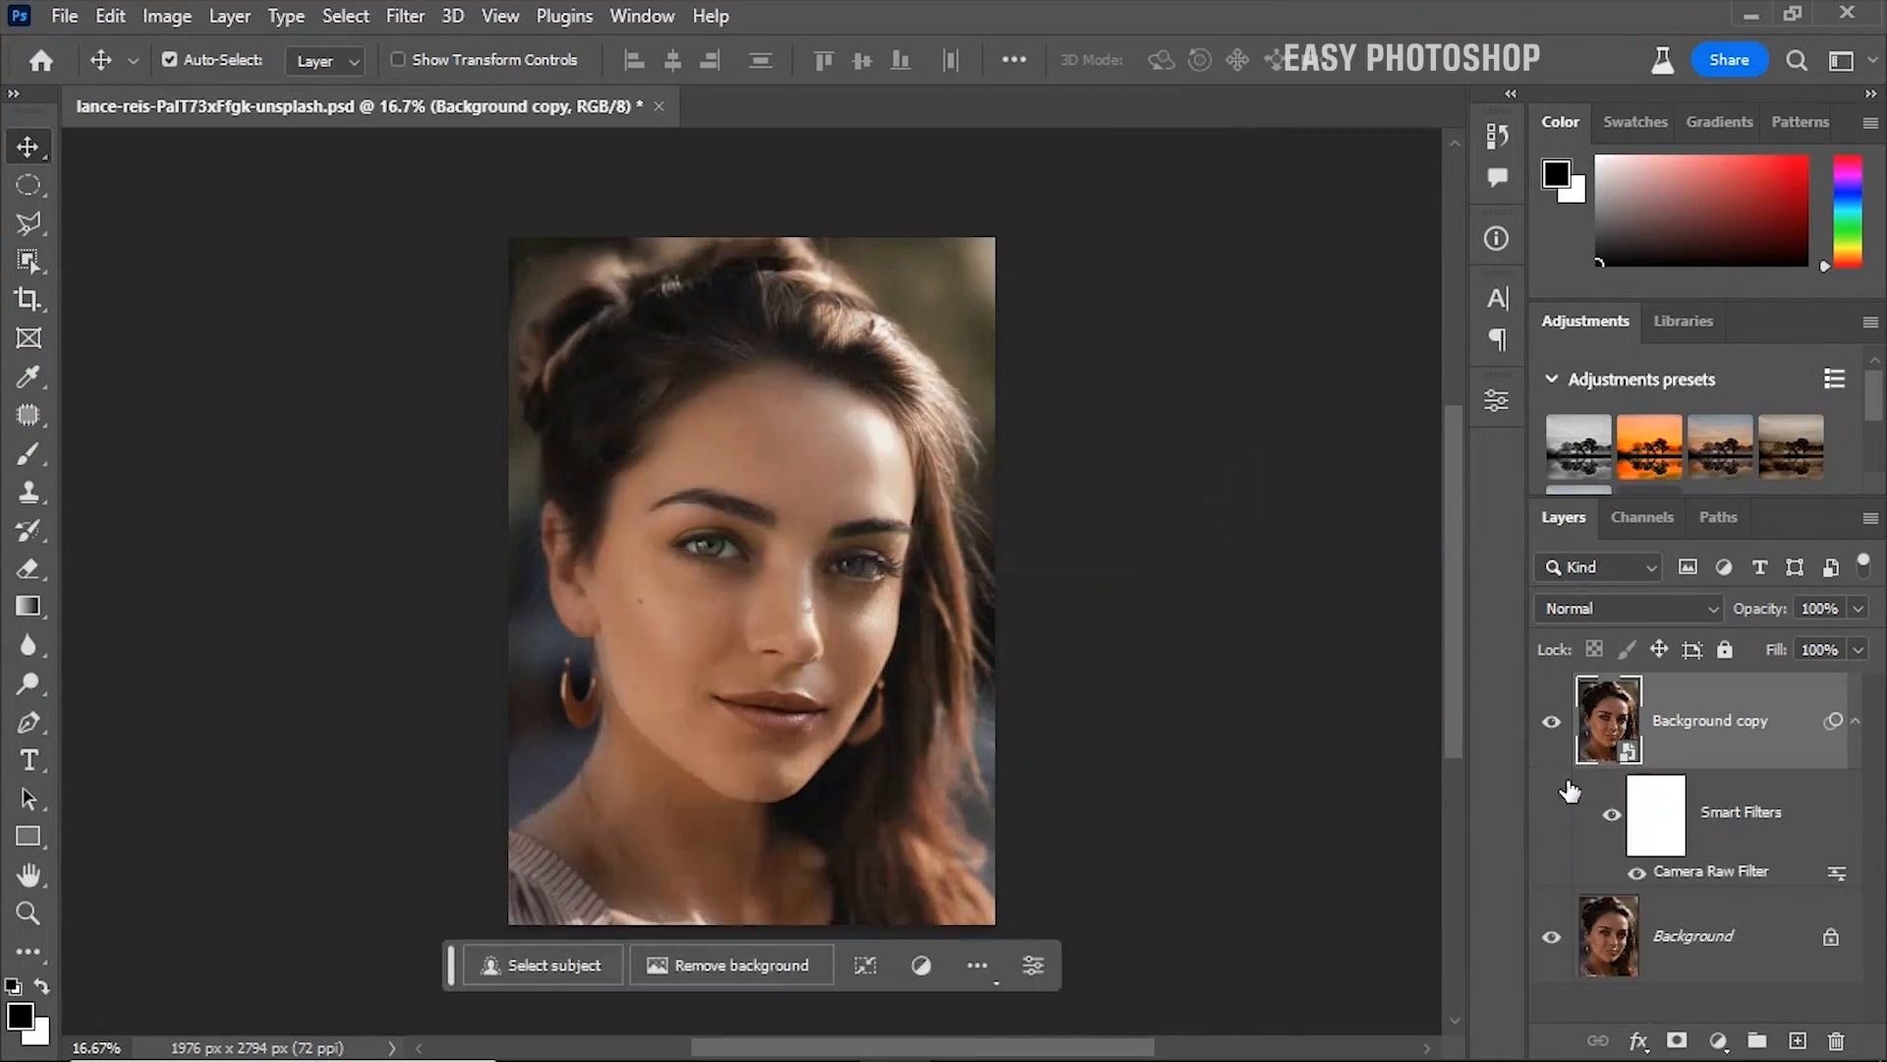
pyautogui.click(1553, 722)
pyautogui.click(1552, 722)
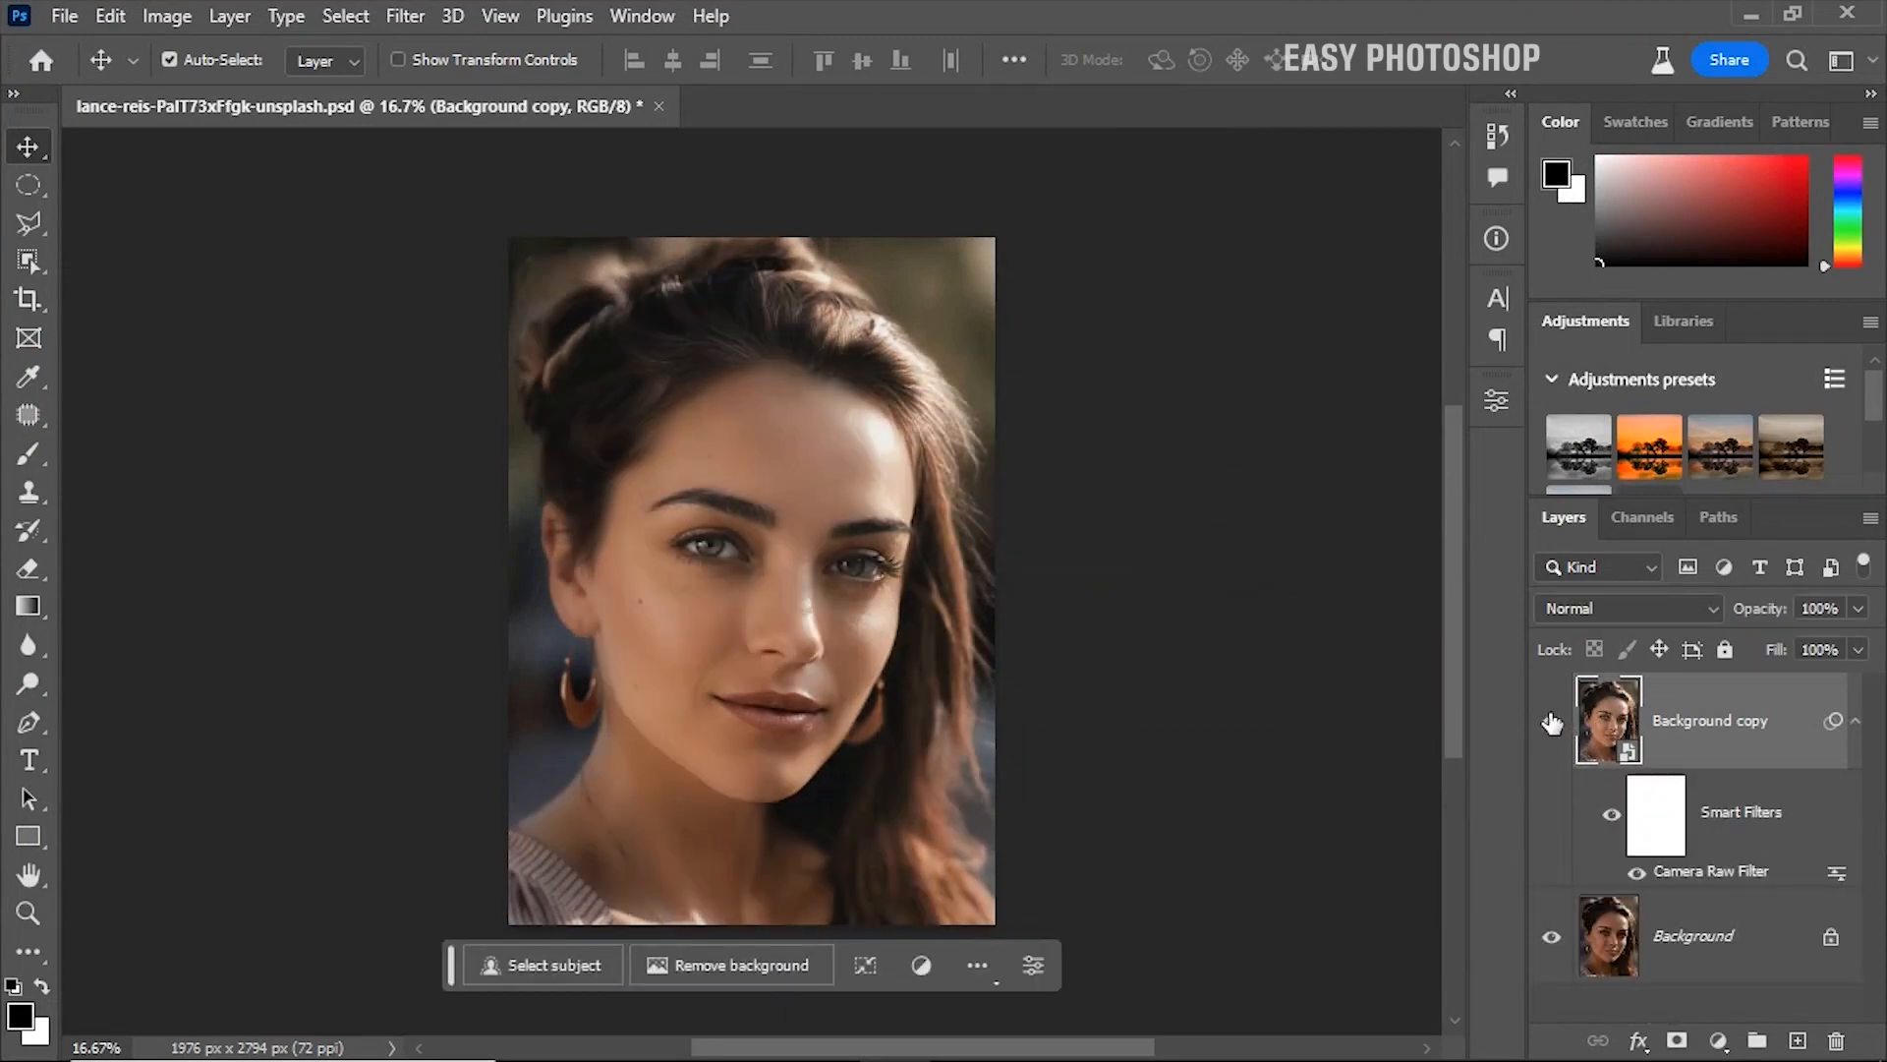